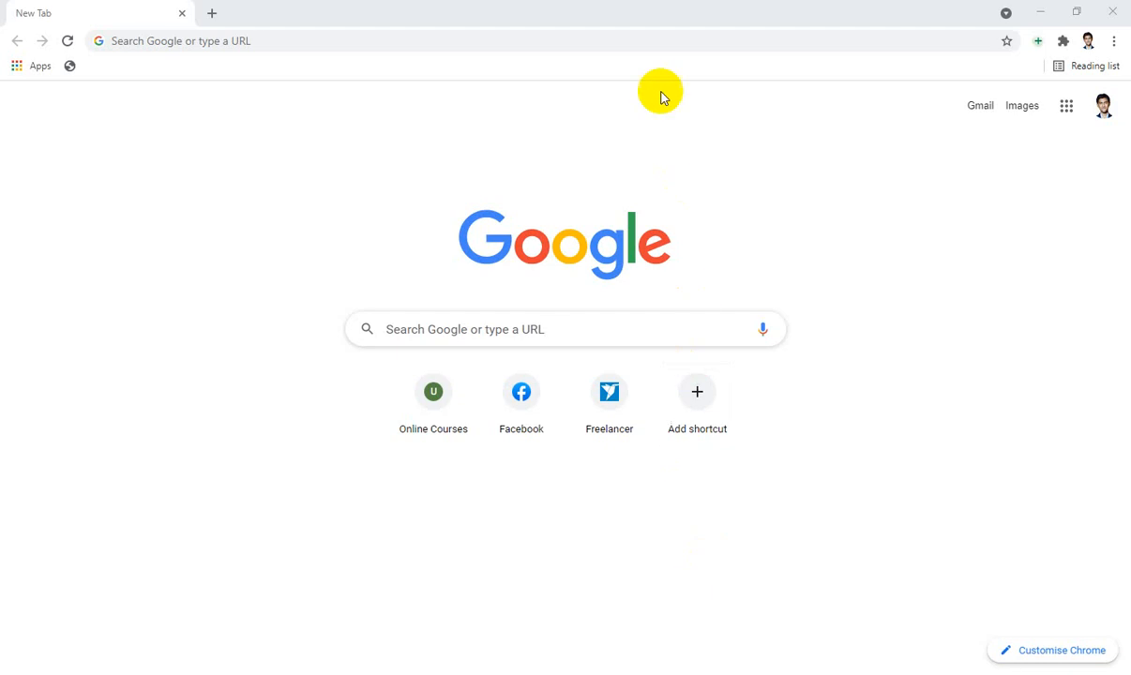
# Load portal.azure.com in Chrome from the 'po' address-bar suggestion
pyautogui.click(661, 39)
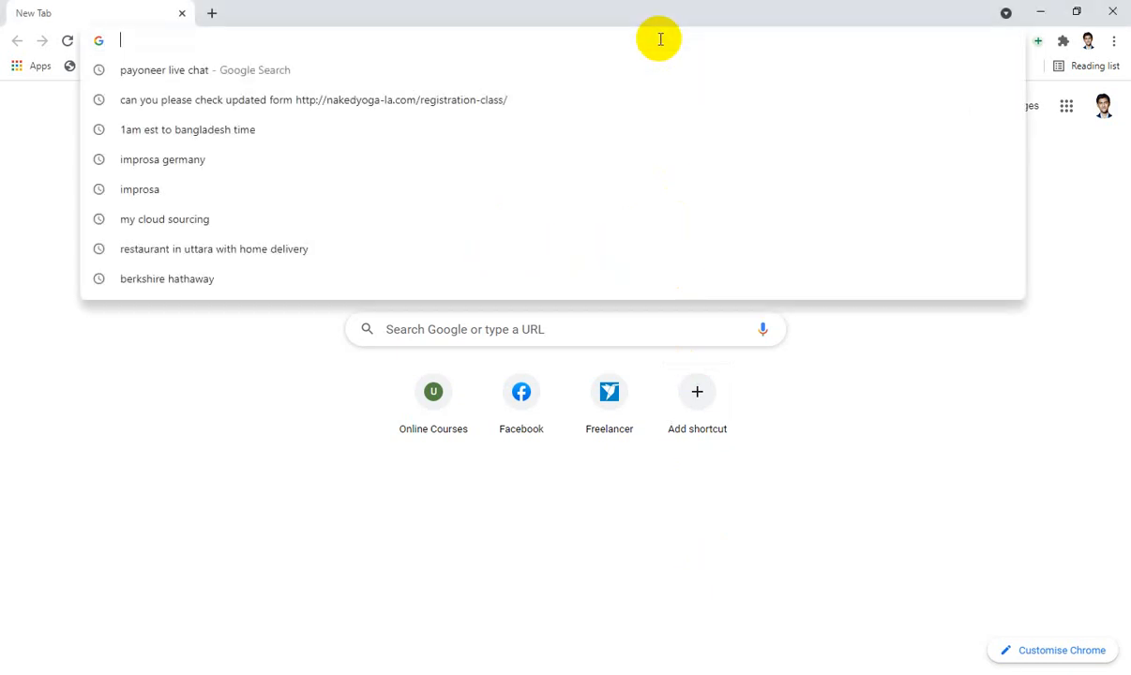
pyautogui.write('po')
pyautogui.press('Return')
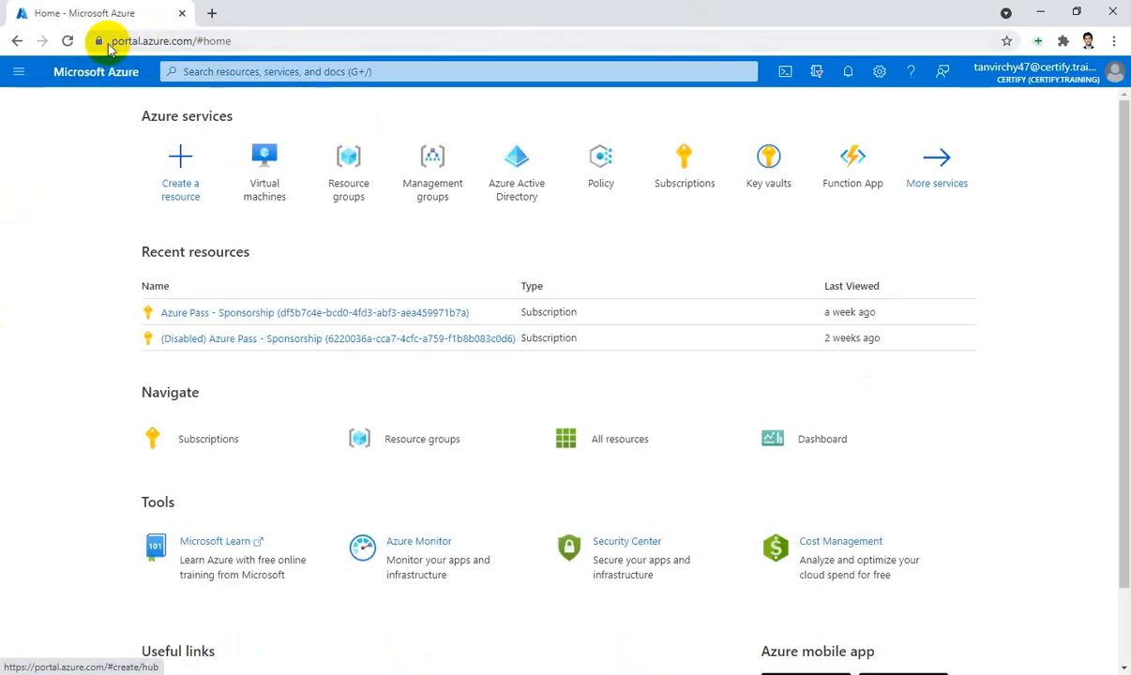
# Check the portal's web address, then open the Resource groups service from Azure Home
pyautogui.moveTo(112, 41); pyautogui.dragTo(196, 42)
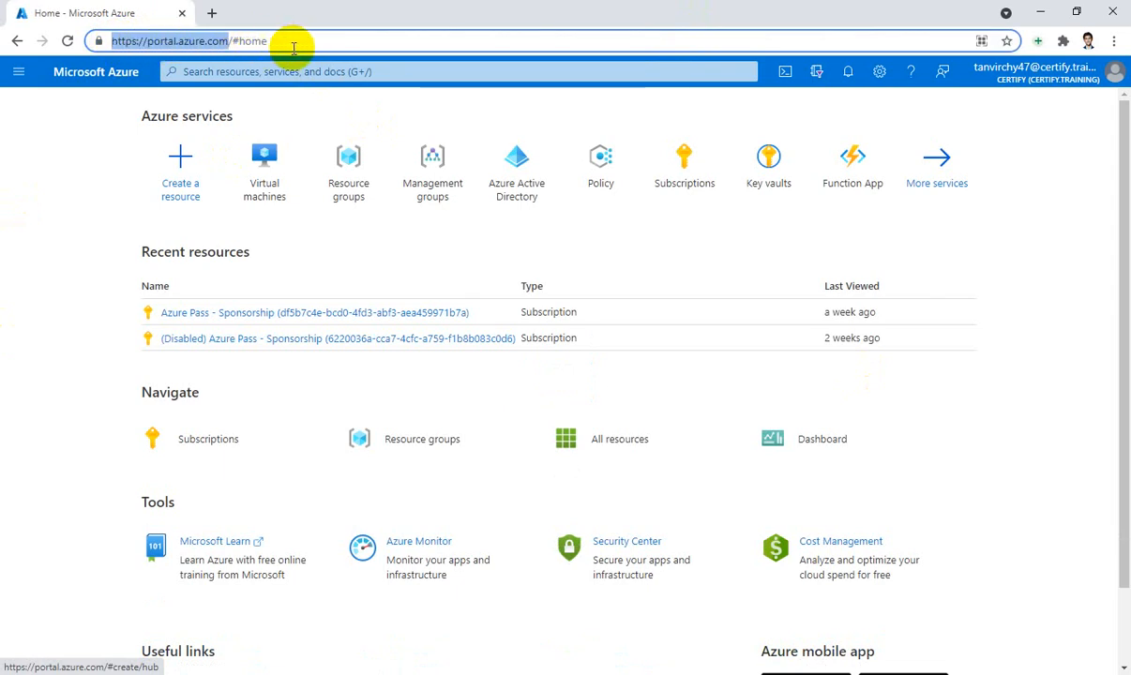
pyautogui.click(293, 44)
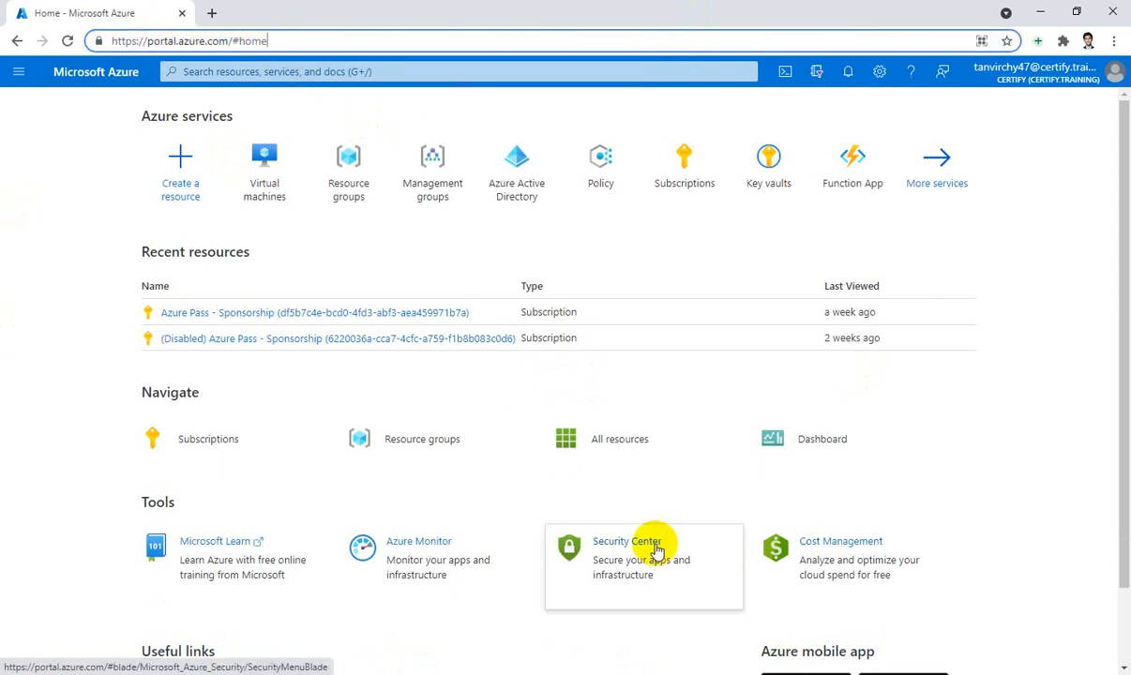
pyautogui.moveTo(657, 551)
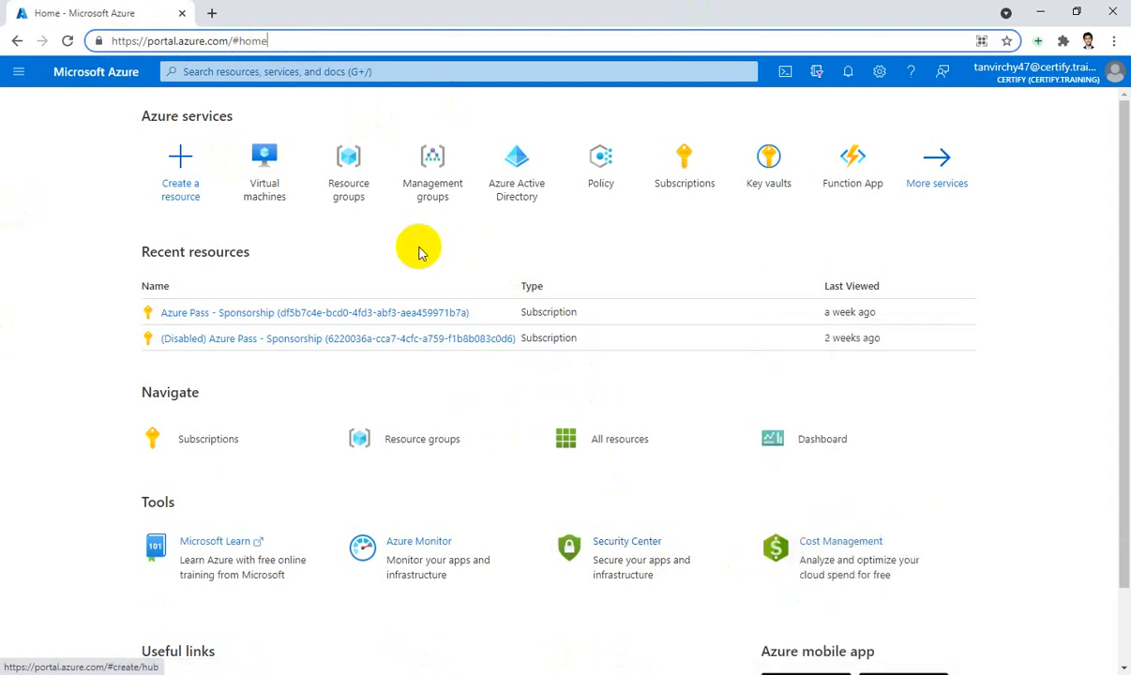
pyautogui.click(352, 195)
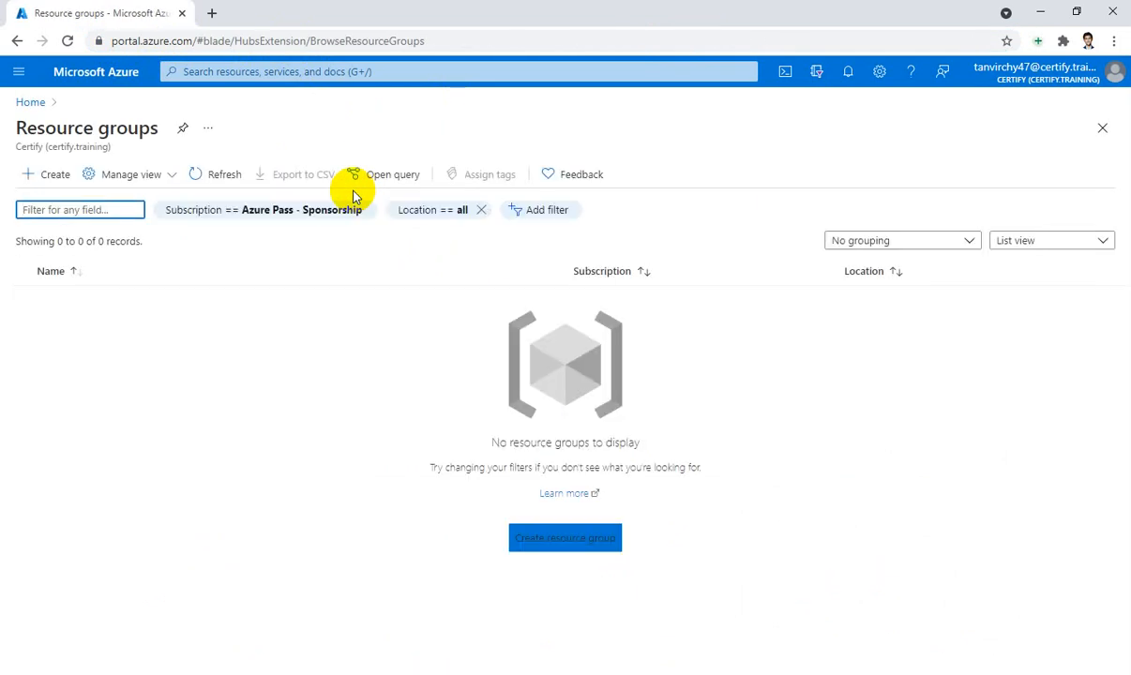
# Start a new resource group under the Azure Pass - Sponsorship subscription
pyautogui.click(52, 177)
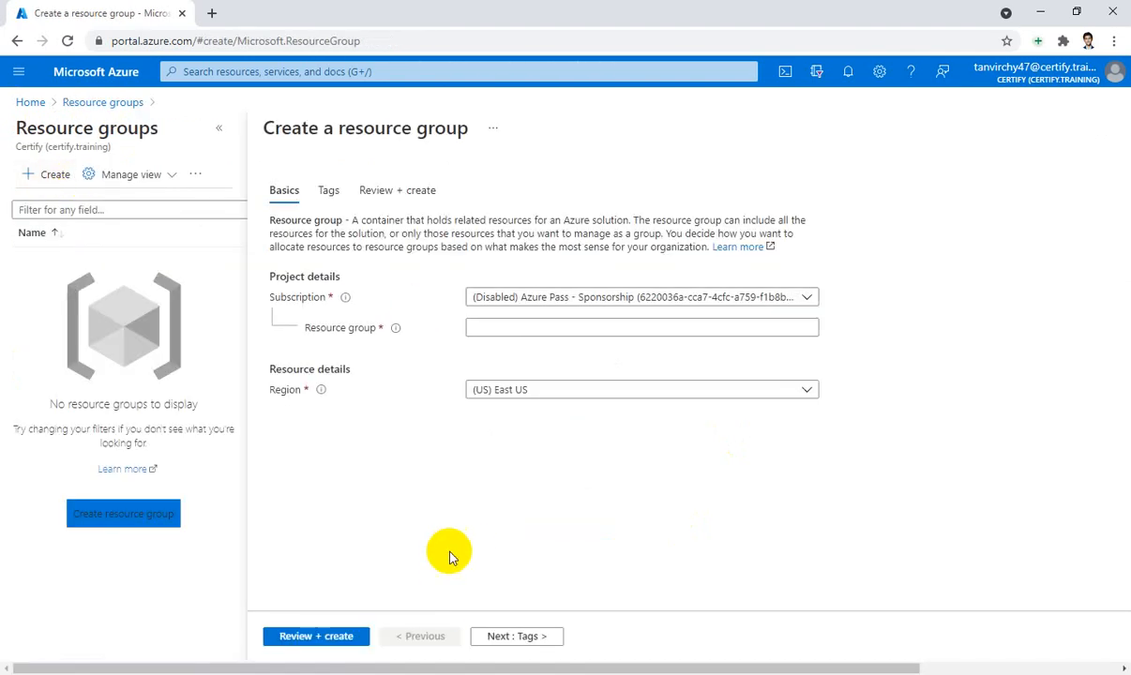
pyautogui.click(710, 310)
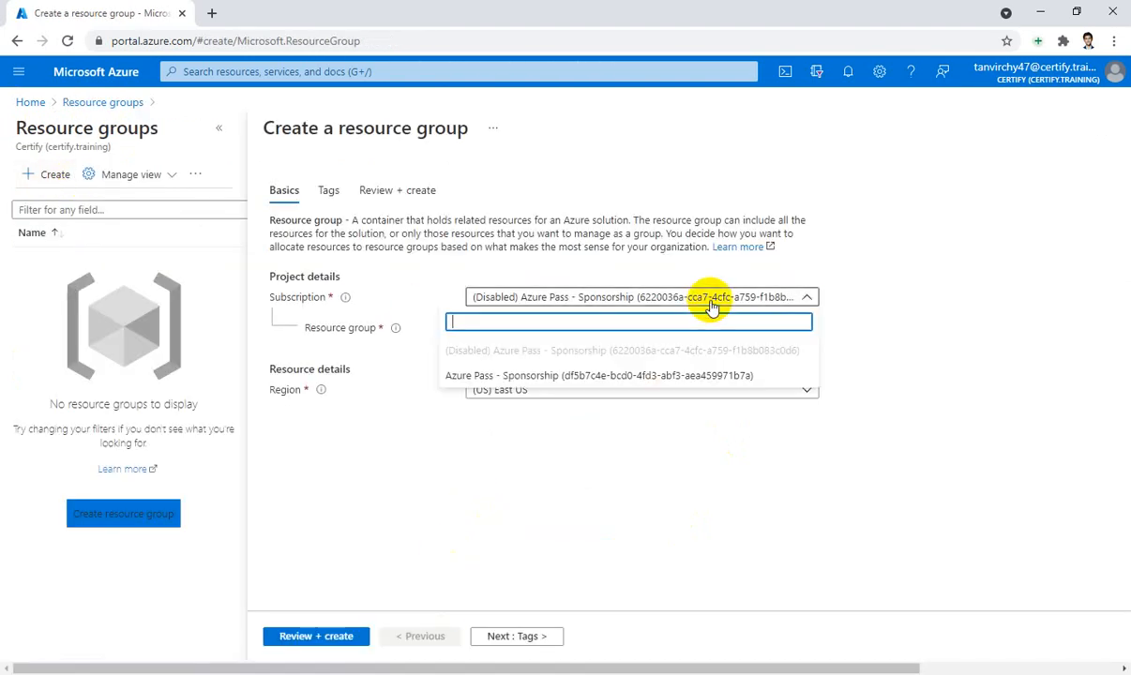
pyautogui.click(589, 380)
# Name the new resource group AZ_Fundamental
pyautogui.click(591, 327)
pyautogui.write('test')
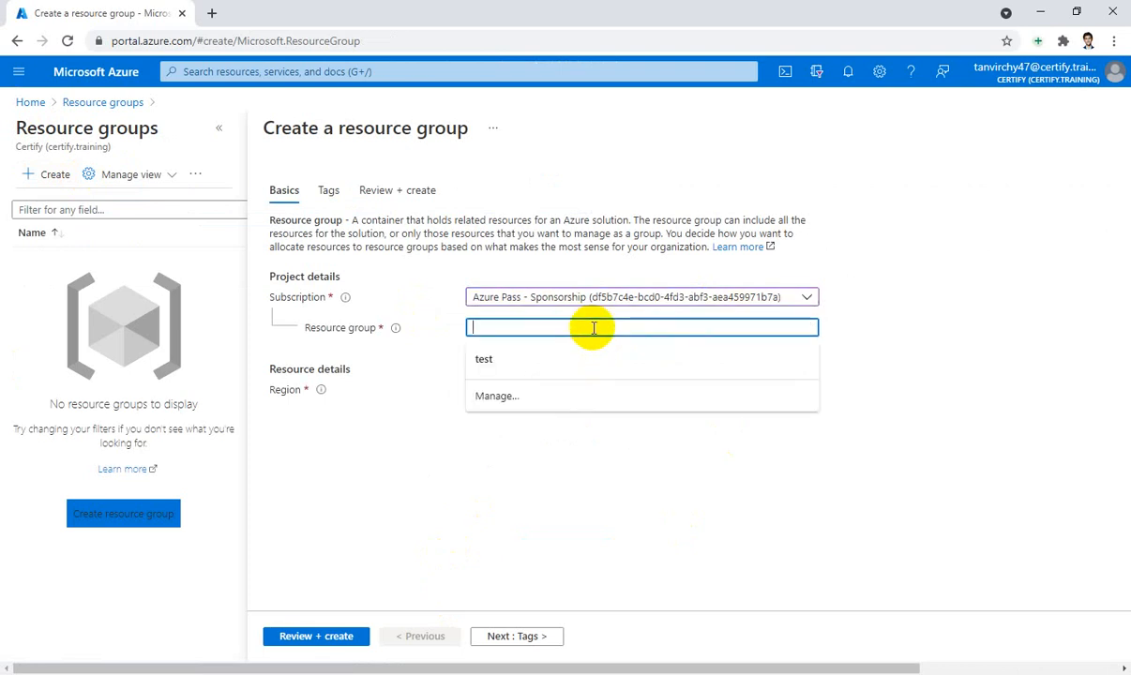
pyautogui.click(566, 358)
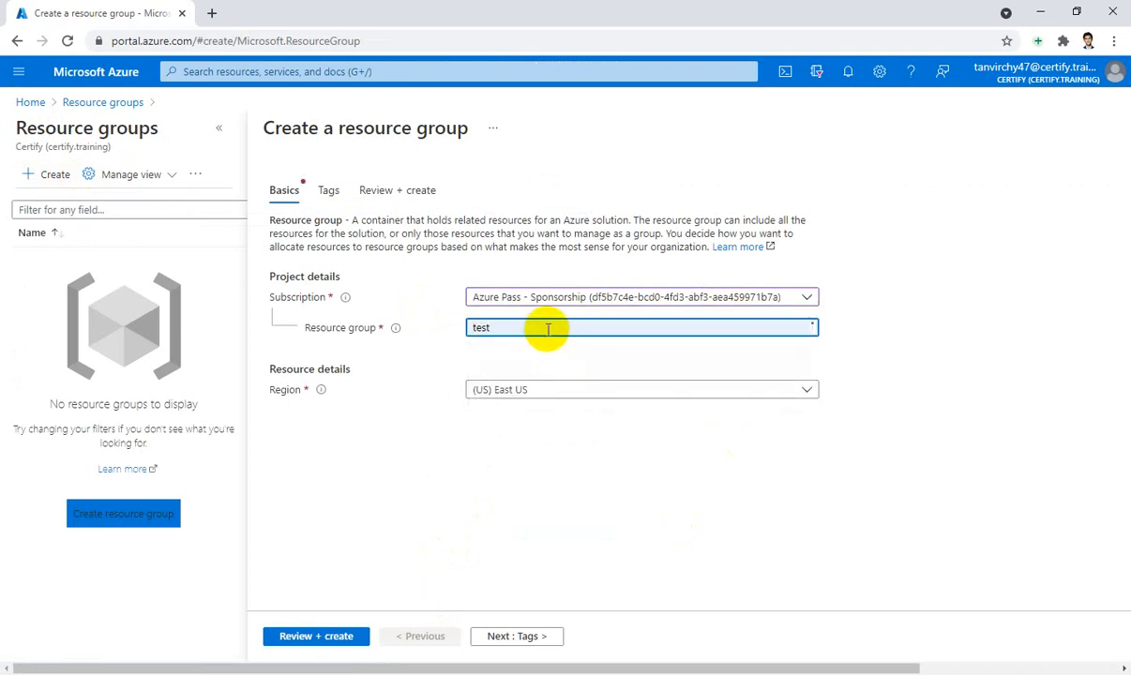
pyautogui.moveTo(545, 327); pyautogui.dragTo(431, 335)
pyautogui.write('Az')
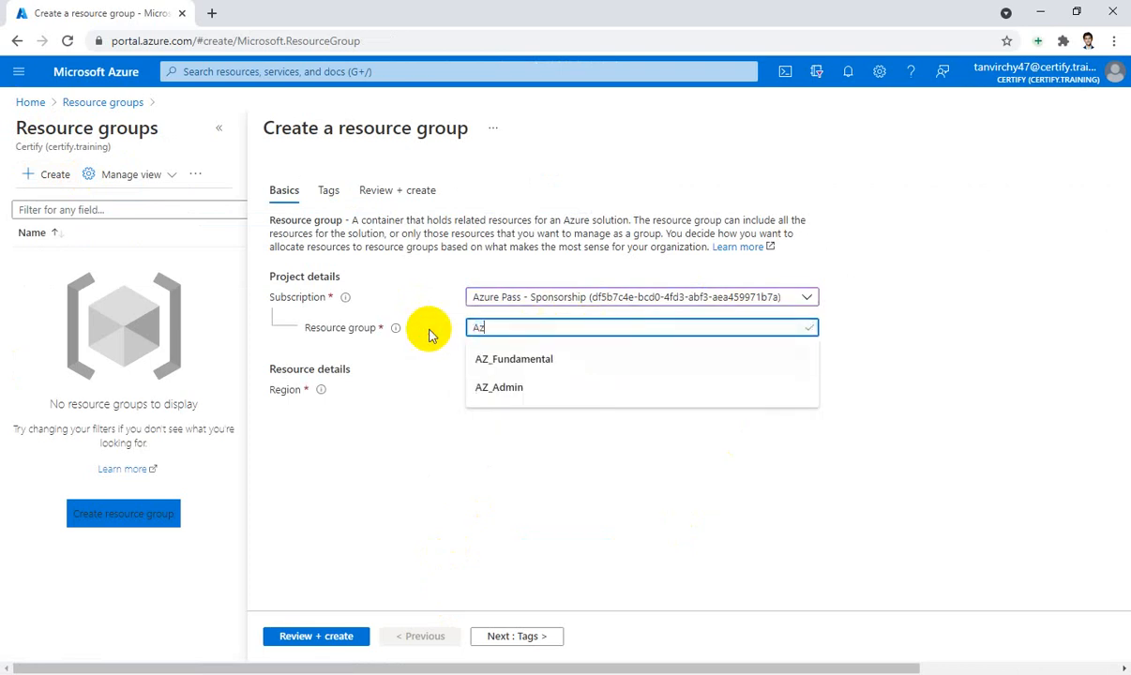
pyautogui.click(528, 388)
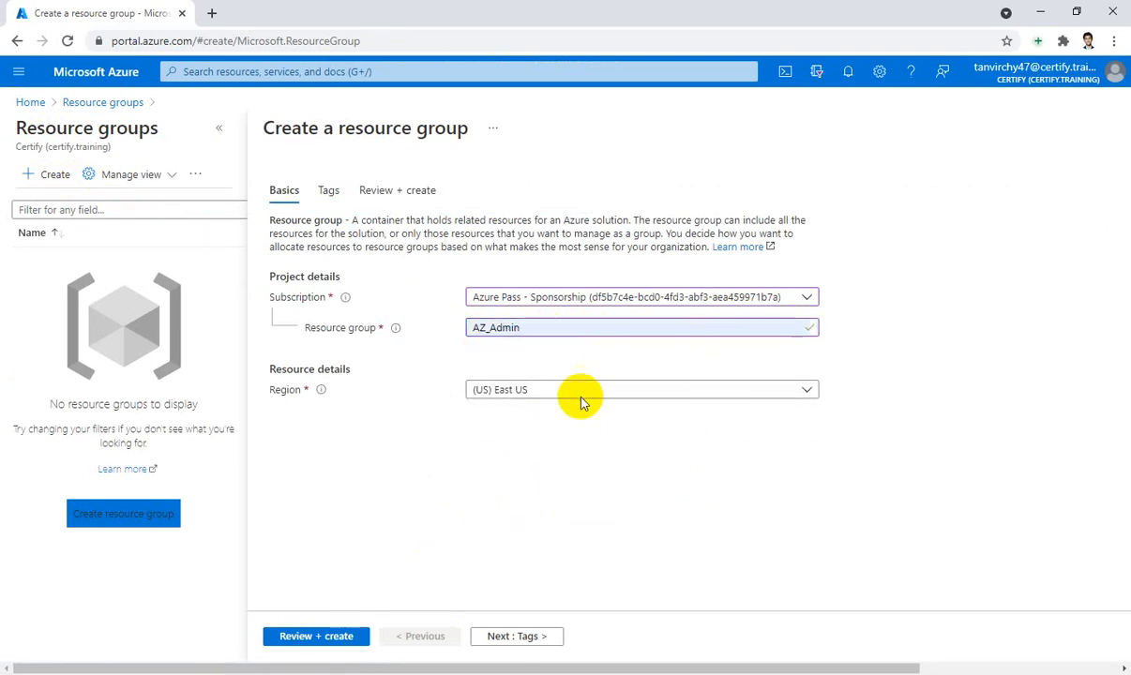
pyautogui.moveTo(491, 329); pyautogui.dragTo(539, 328)
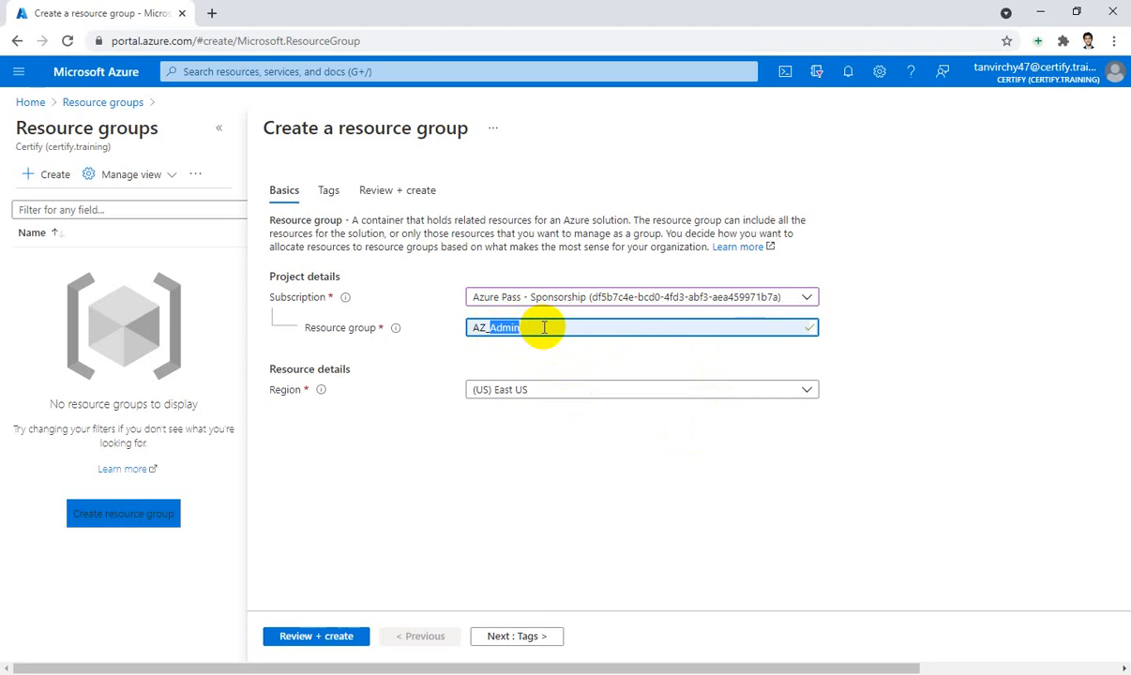
pyautogui.write('Fu')
pyautogui.click(552, 360)
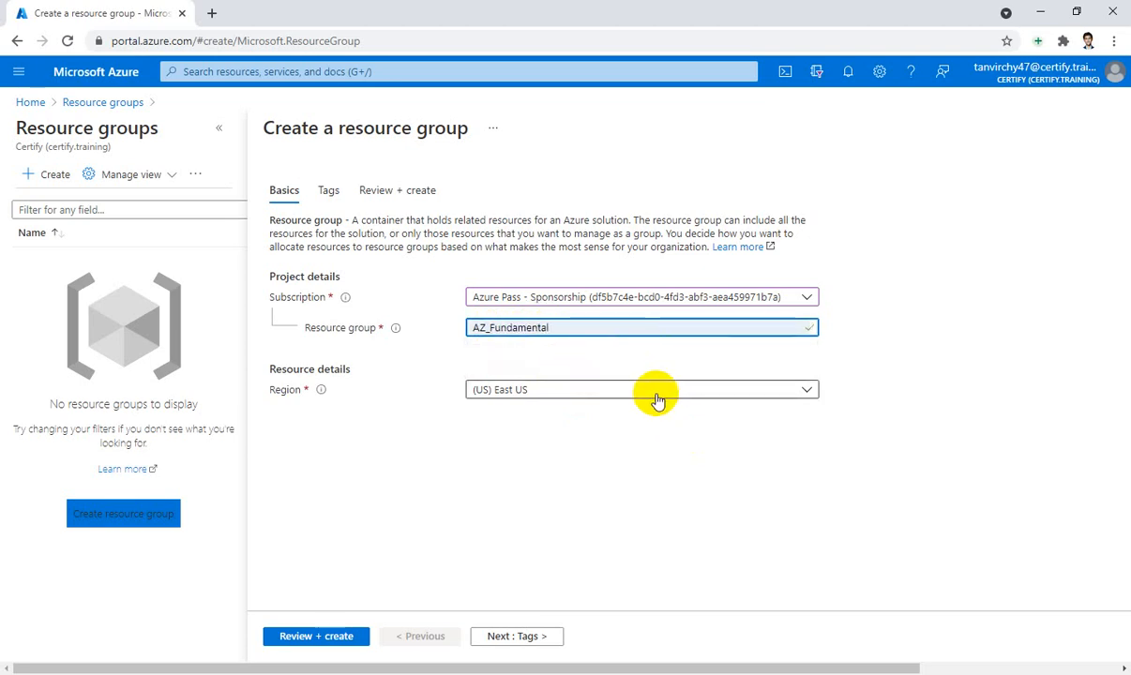
# Set the region to (Asia Pacific) Southeast Asia and continue to Tags
pyautogui.click(656, 399)
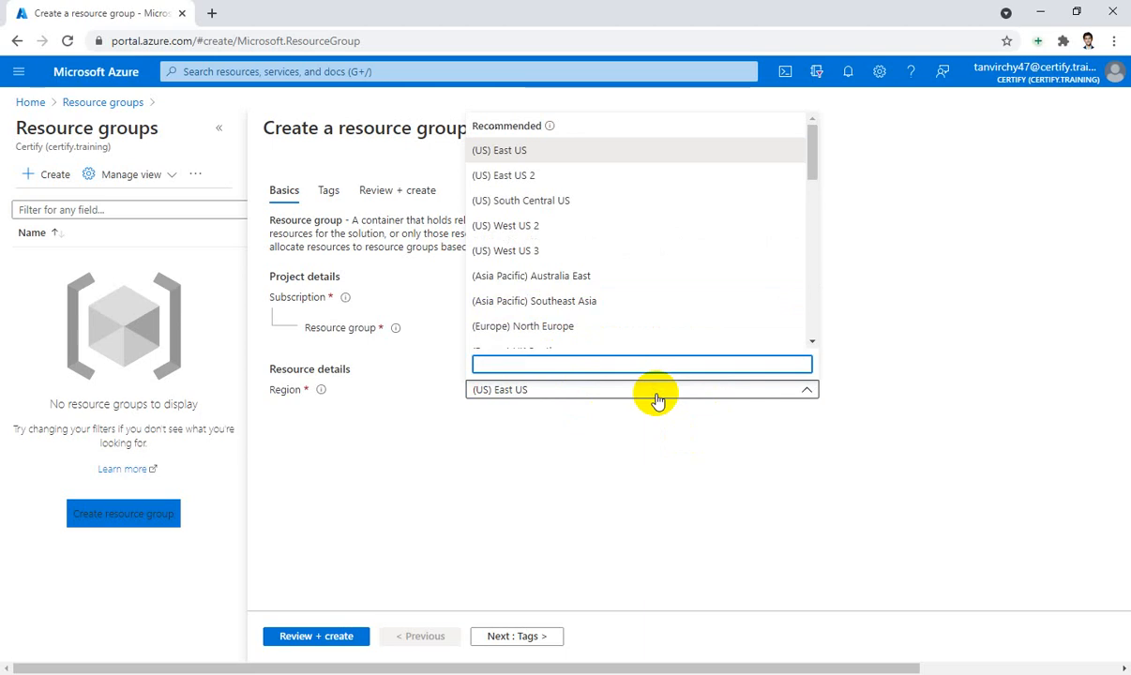
pyautogui.click(609, 300)
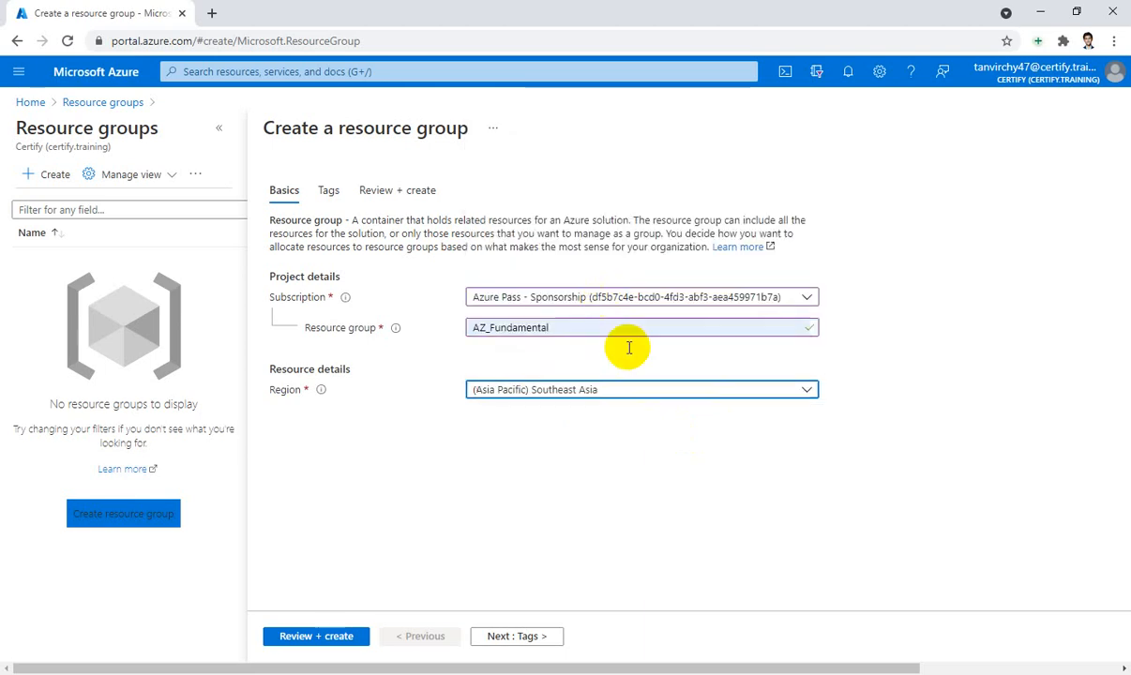
pyautogui.click(522, 642)
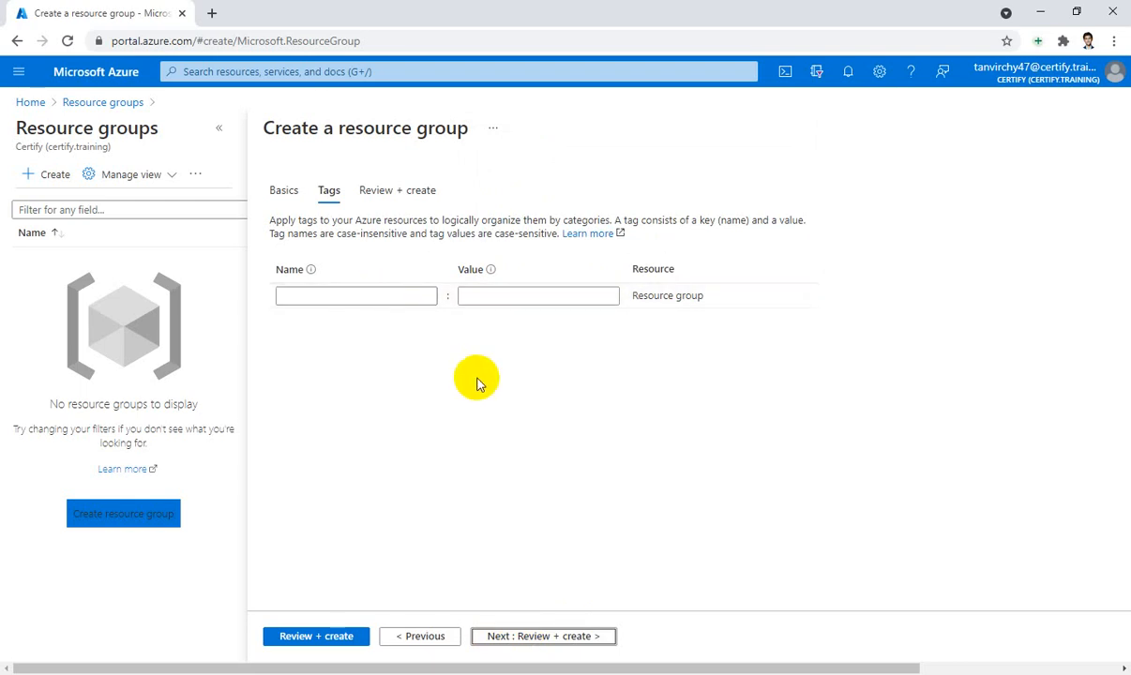
# Pass Review + create validation and create the AZ_Fundamental resource group
pyautogui.click(530, 638)
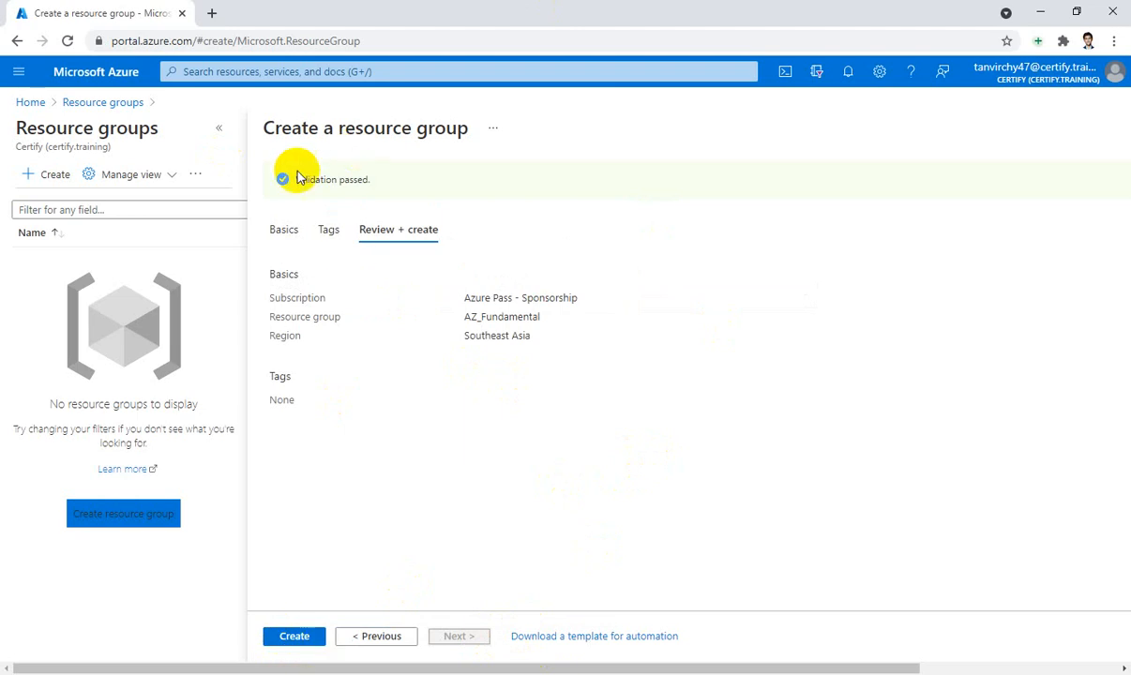
pyautogui.moveTo(286, 179); pyautogui.dragTo(397, 177)
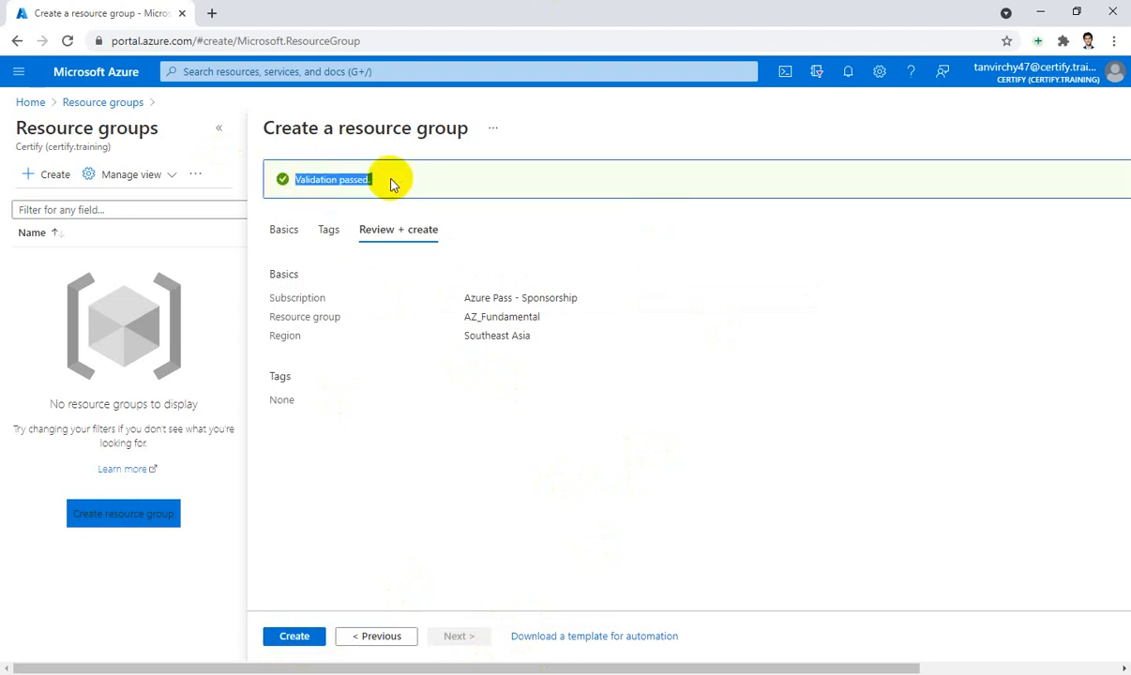
pyautogui.click(295, 642)
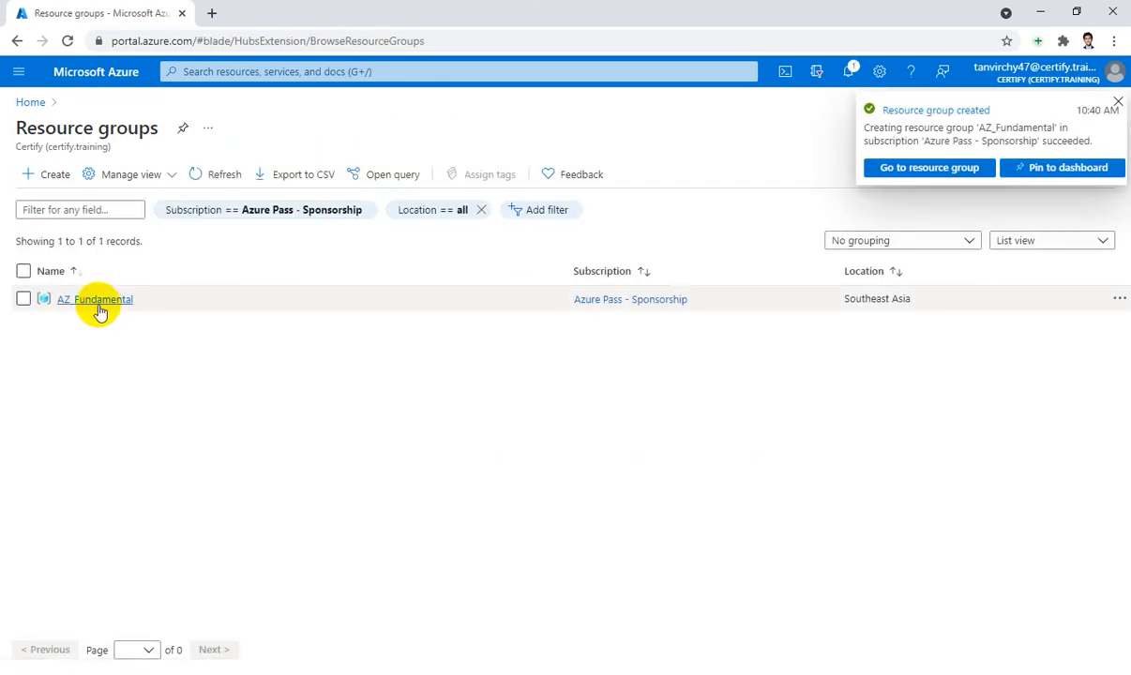
# View the empty AZ_Fundamental resource group from the notification, then return Home
pyautogui.click(929, 169)
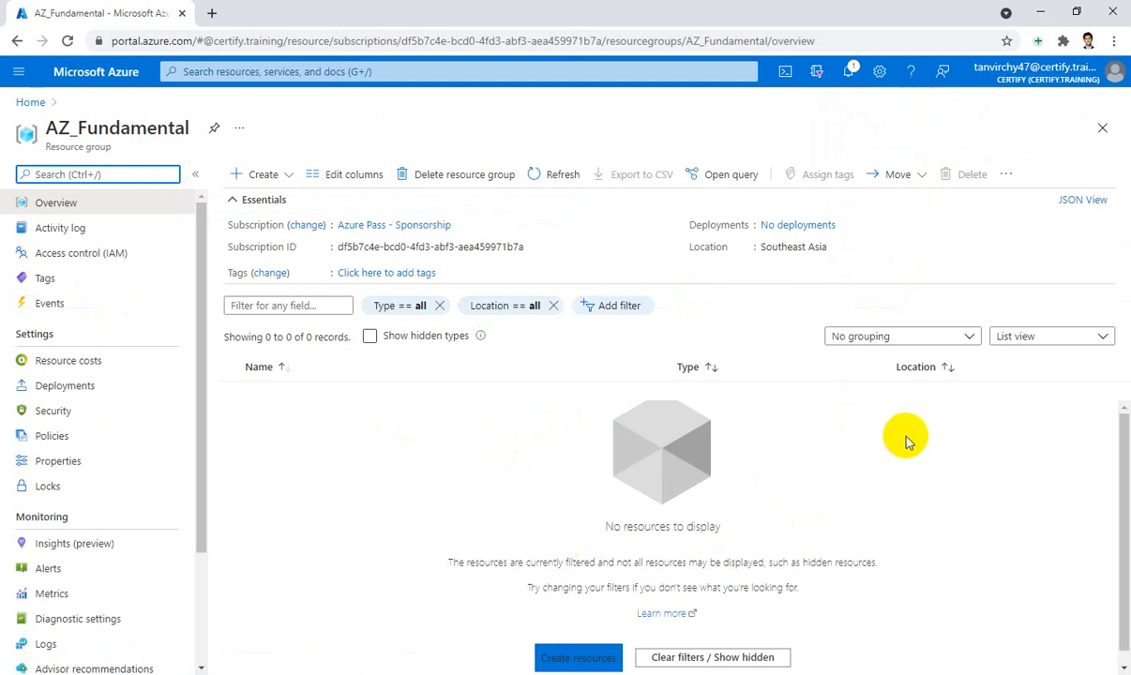
pyautogui.click(30, 103)
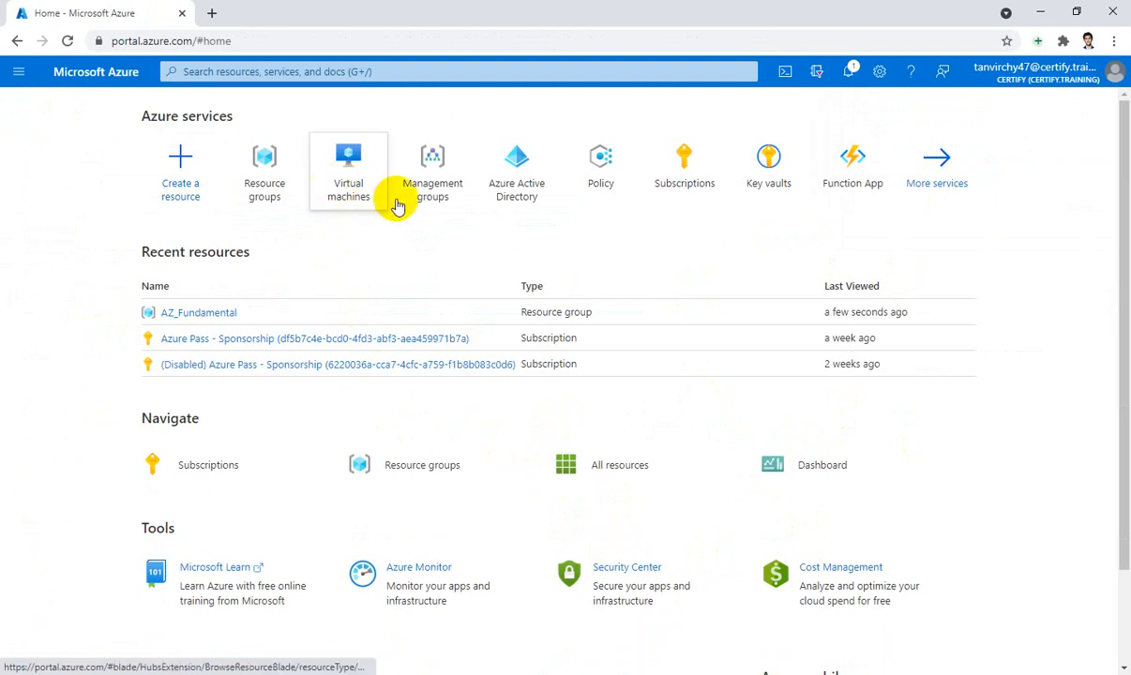
# Search 'virtual', go to Virtual machines, and choose Create > Virtual machine
pyautogui.click(364, 72)
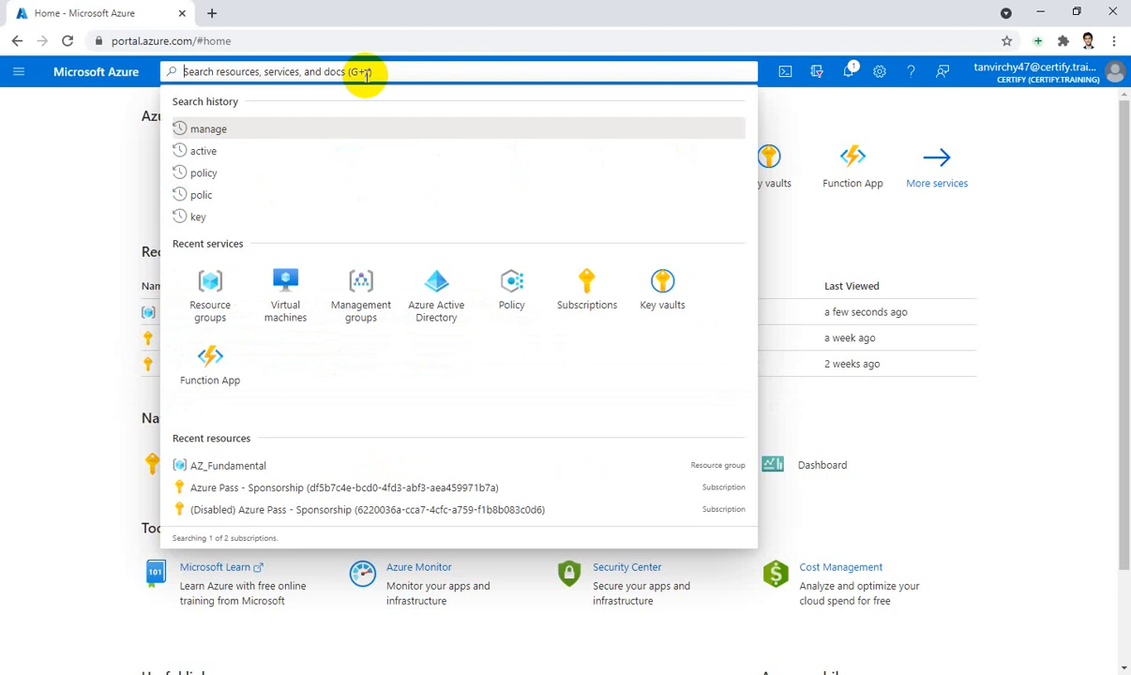
pyautogui.write('v')
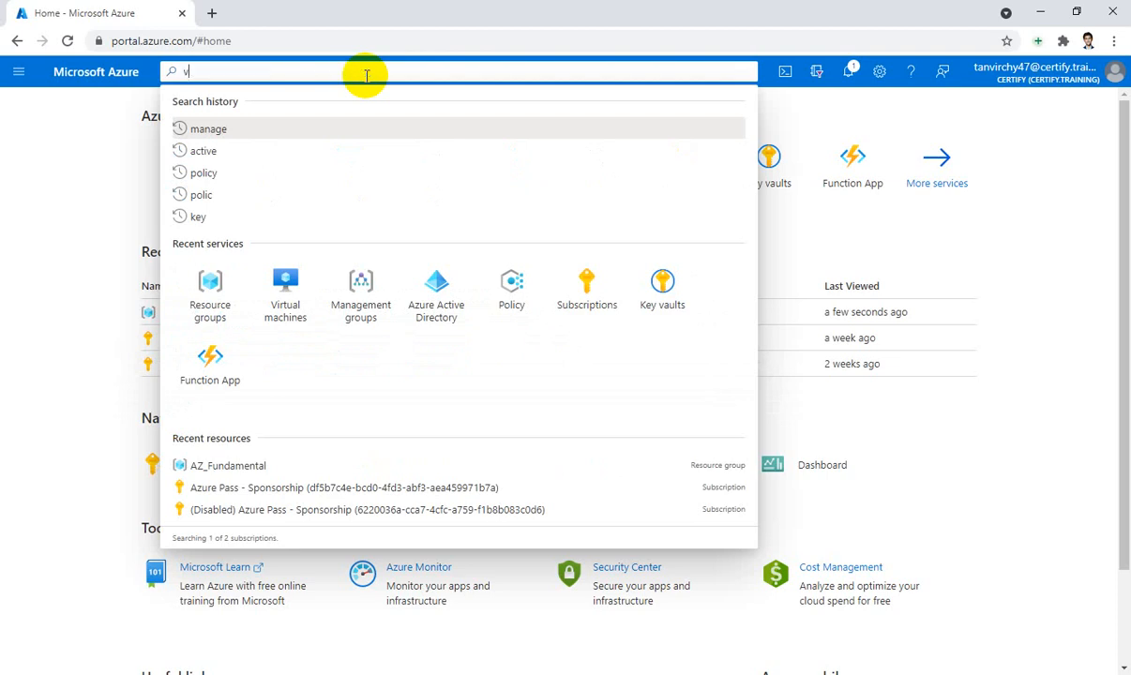
pyautogui.write('irtual')
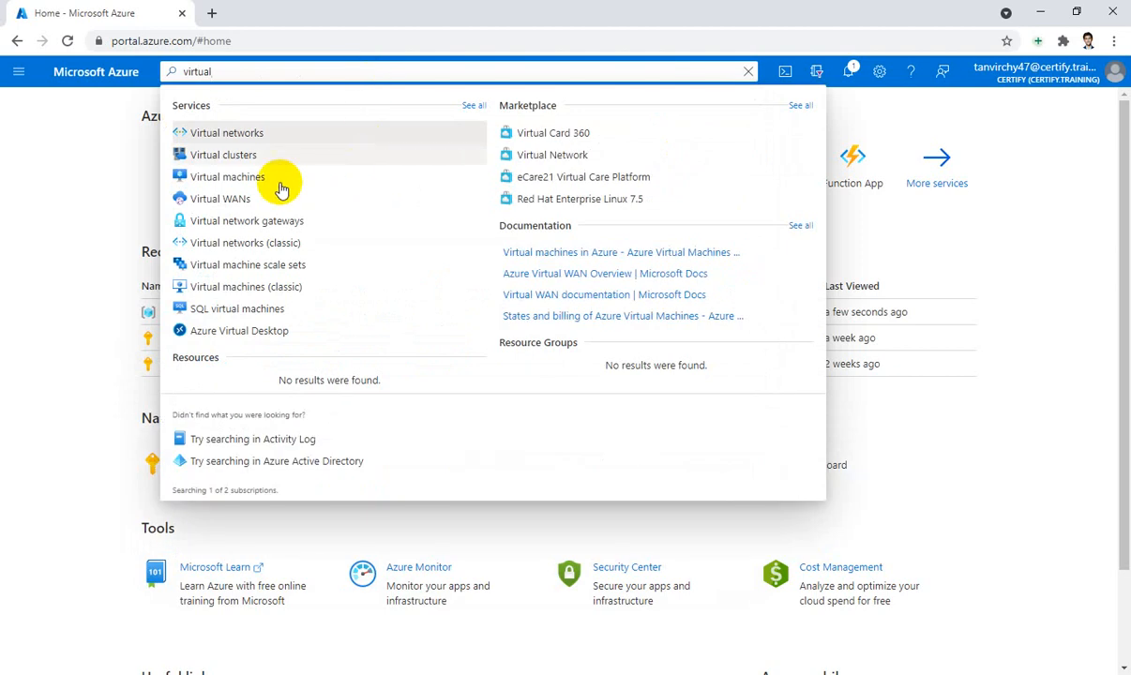
pyautogui.click(242, 184)
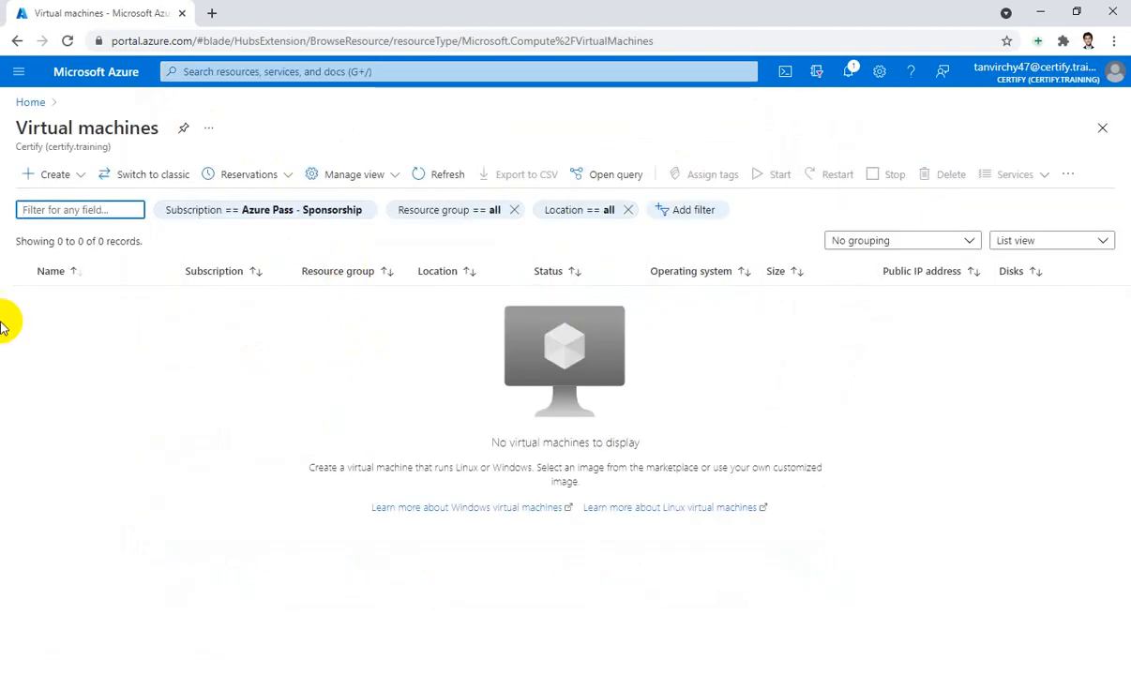
pyautogui.click(31, 177)
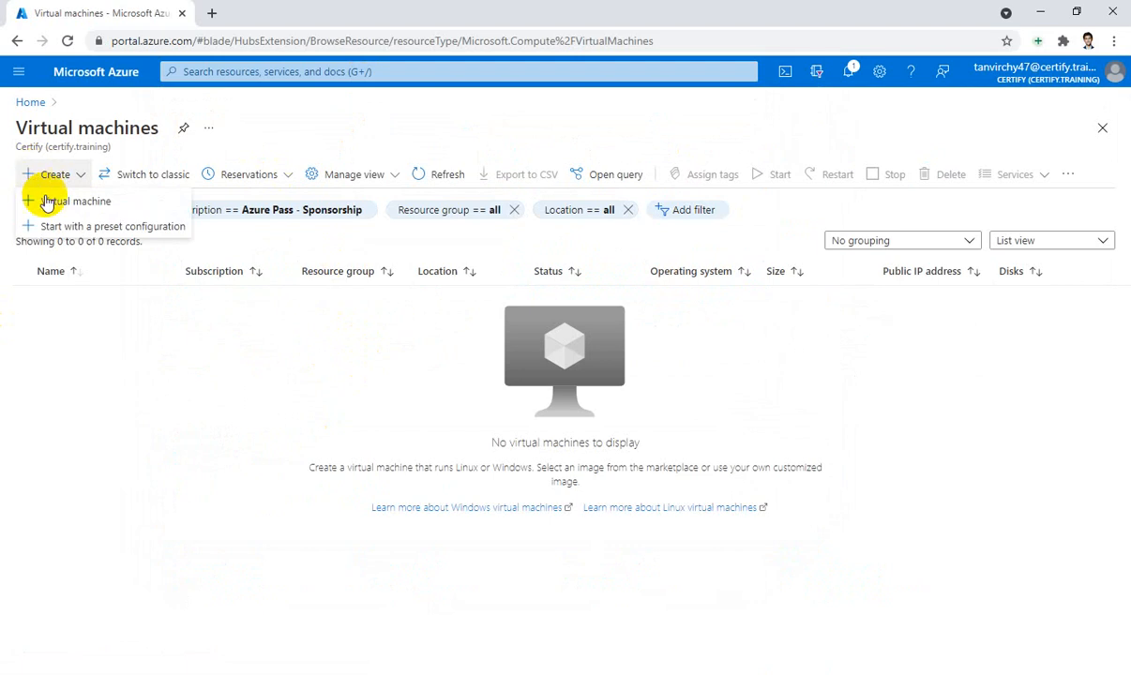
pyautogui.click(65, 203)
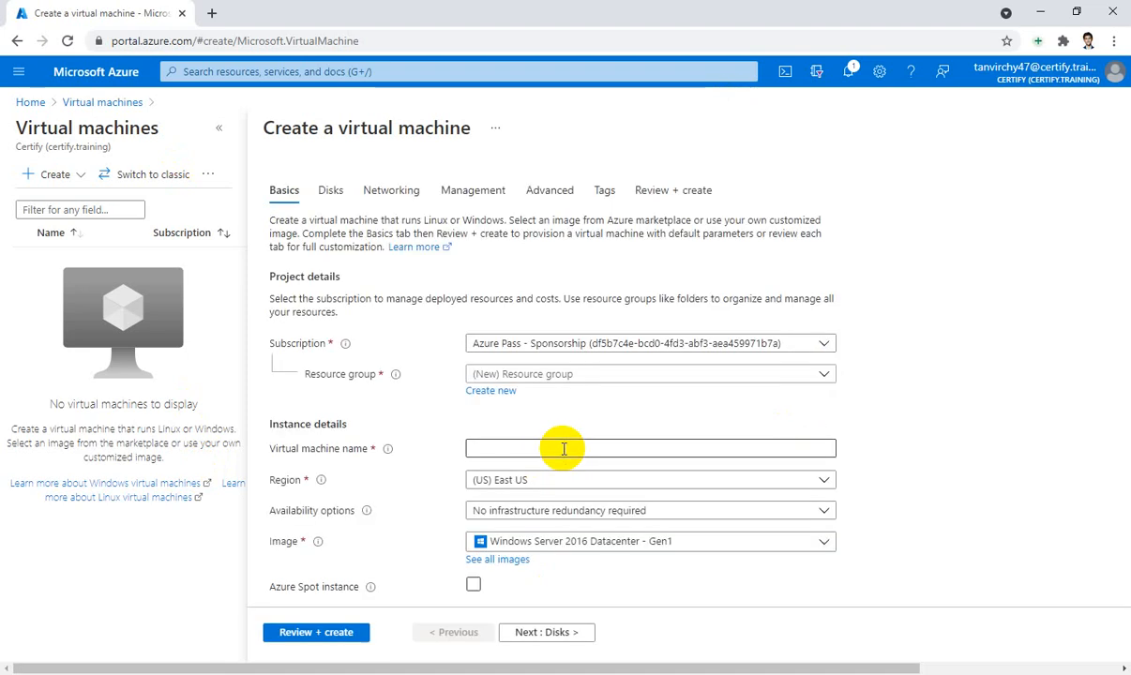
# Put the VM in resource group AZ_Fundamental, name it testVM, and browse all images
pyautogui.scroll(-1, 797, 337)
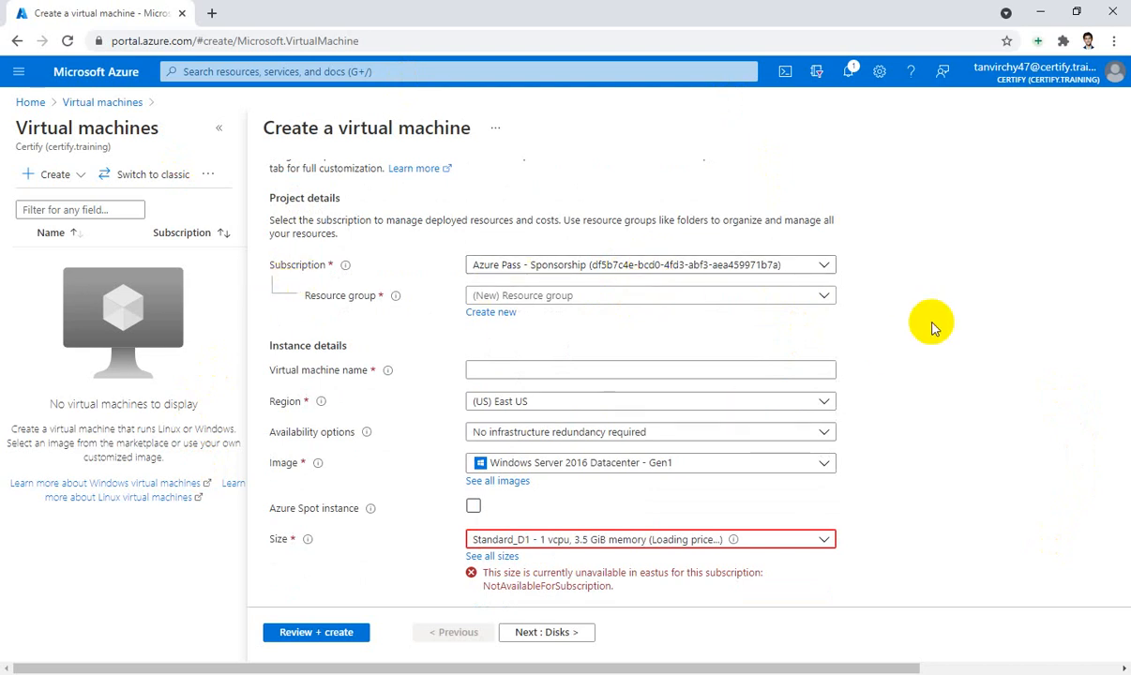
pyautogui.click(716, 297)
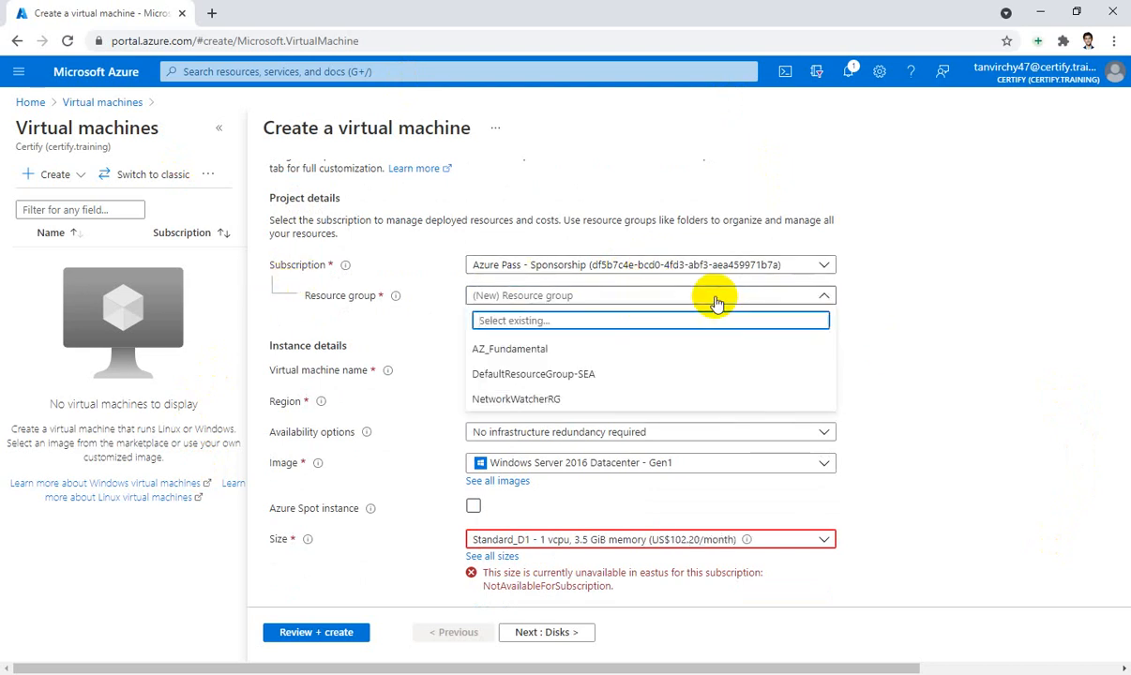
pyautogui.click(508, 354)
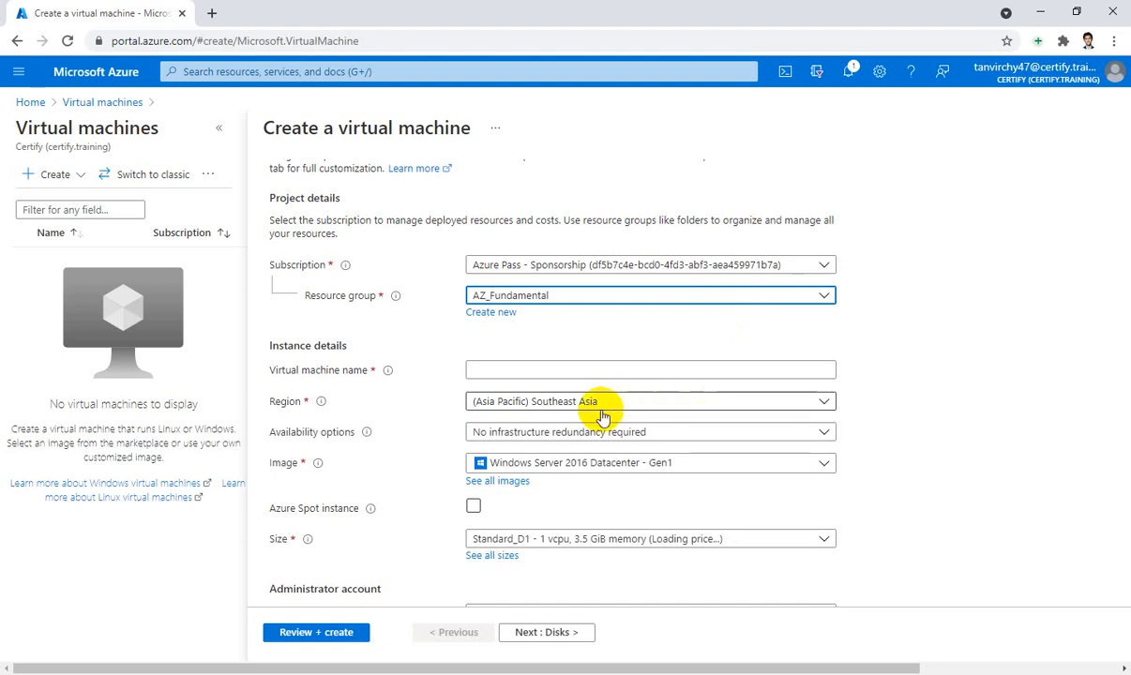
pyautogui.scroll(-1, 1077, 309)
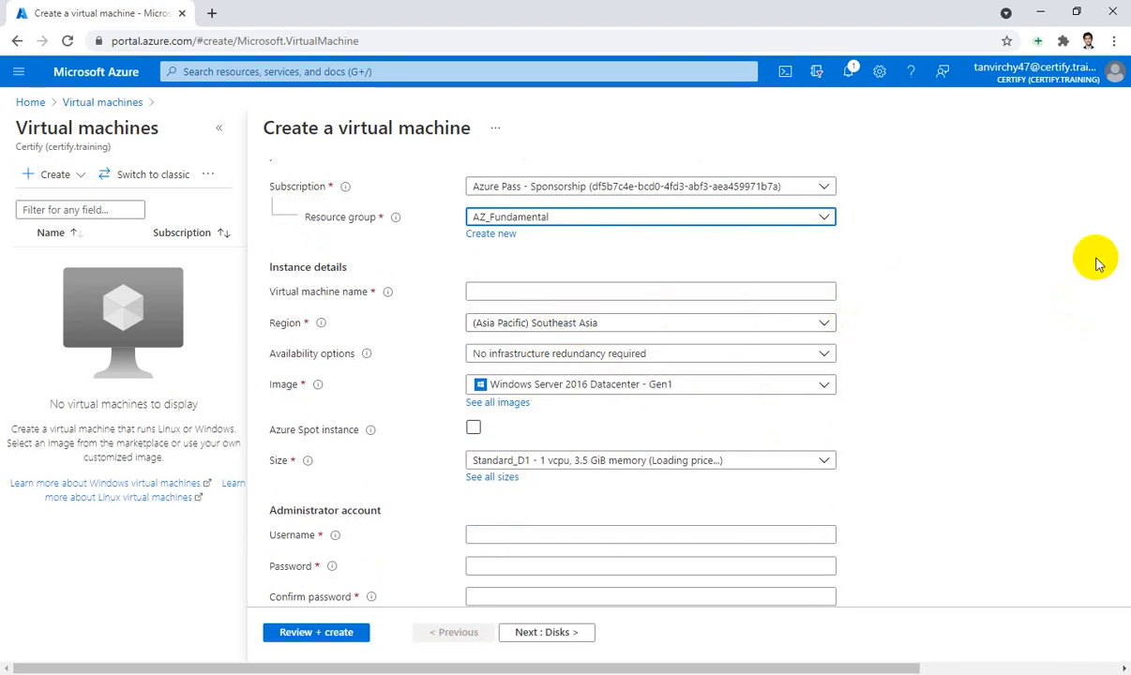
pyautogui.click(760, 290)
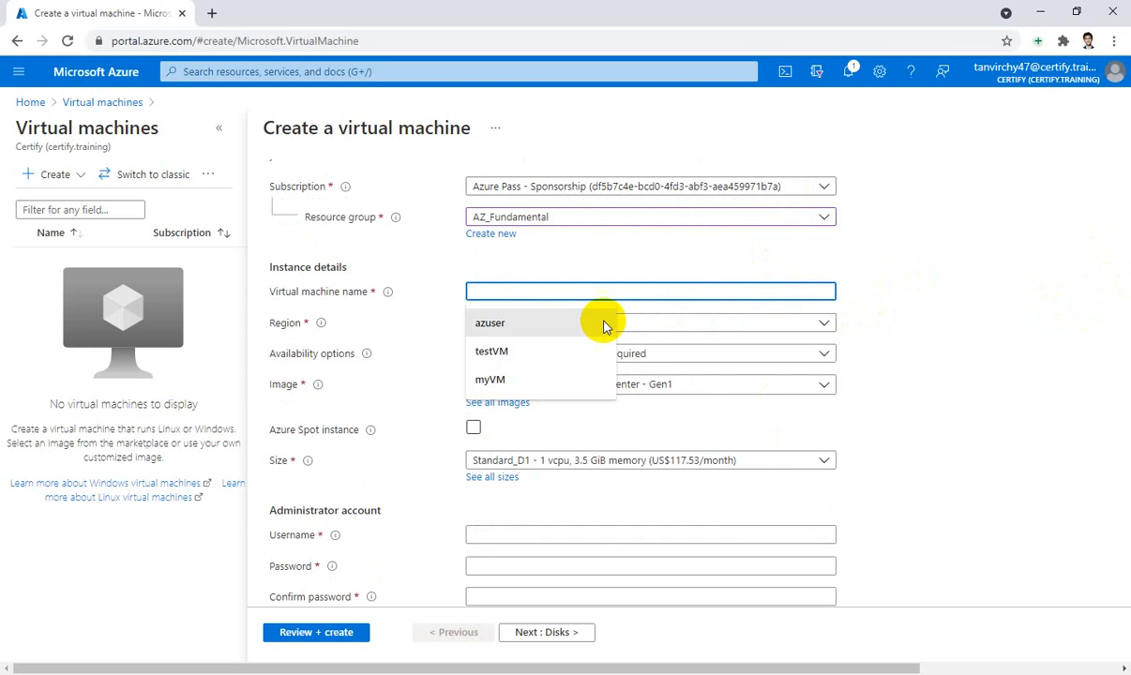
pyautogui.click(553, 353)
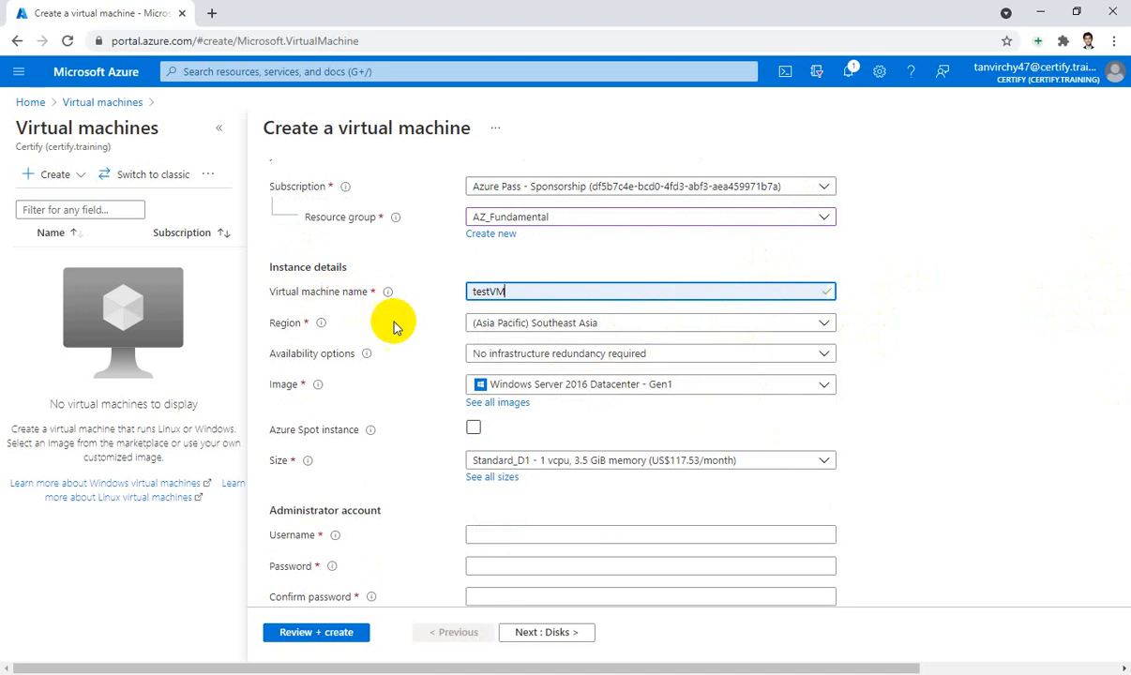
pyautogui.scroll(-1, 922, 272)
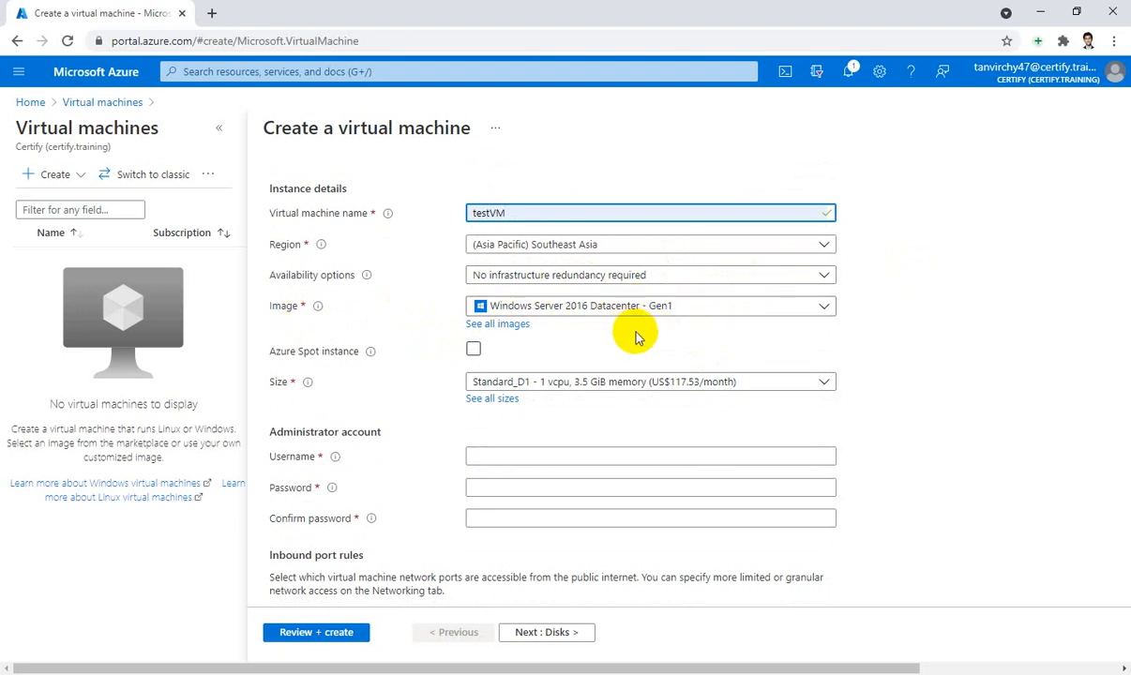
pyautogui.click(500, 327)
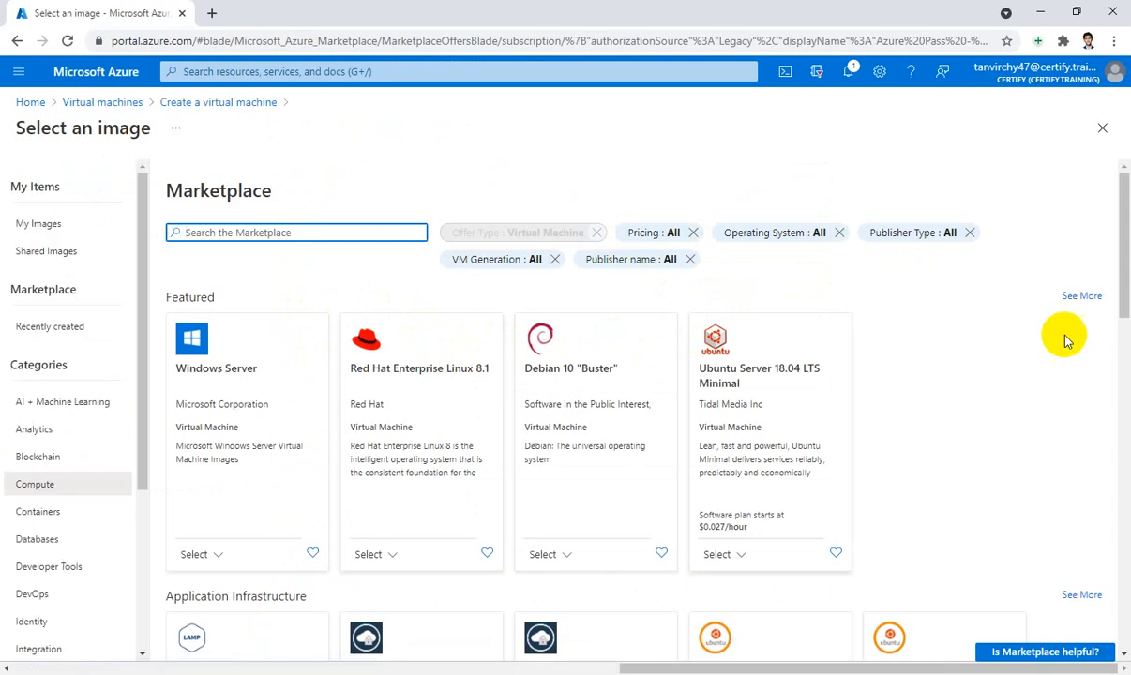
# Browse the Marketplace images, then close it keeping Windows Server 2016 Datacenter - Gen1
pyautogui.scroll(-1, 971, 354)
pyautogui.scroll(1, 969, 339)
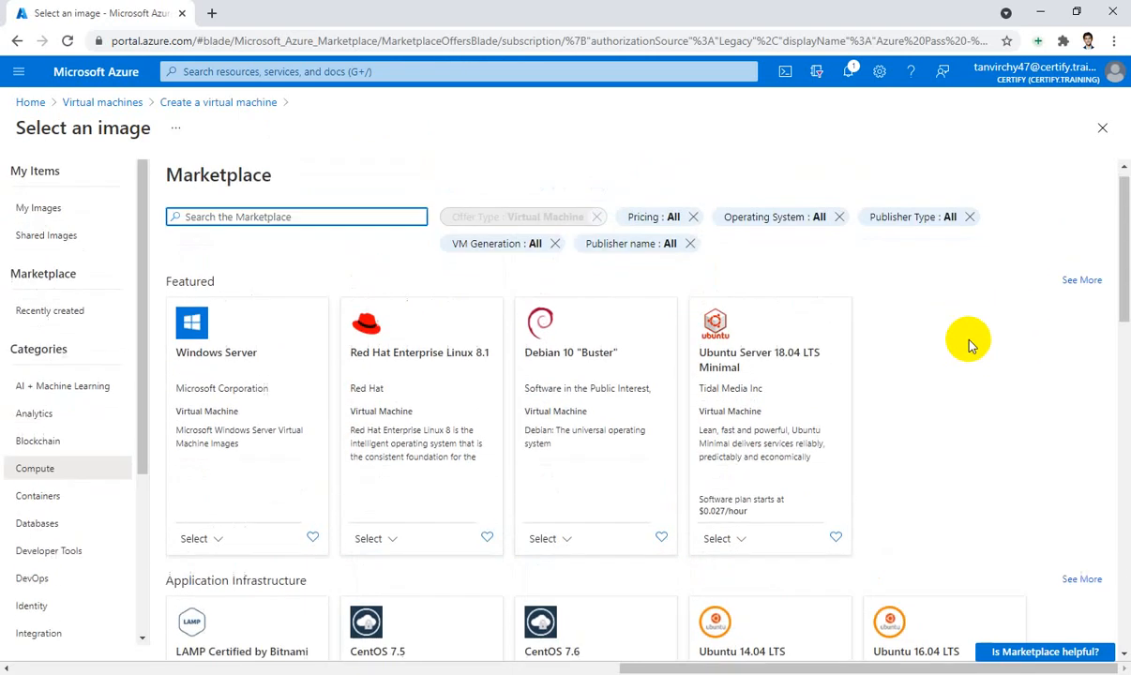
pyautogui.scroll(-1, 849, 361)
pyautogui.scroll(-1, 852, 366)
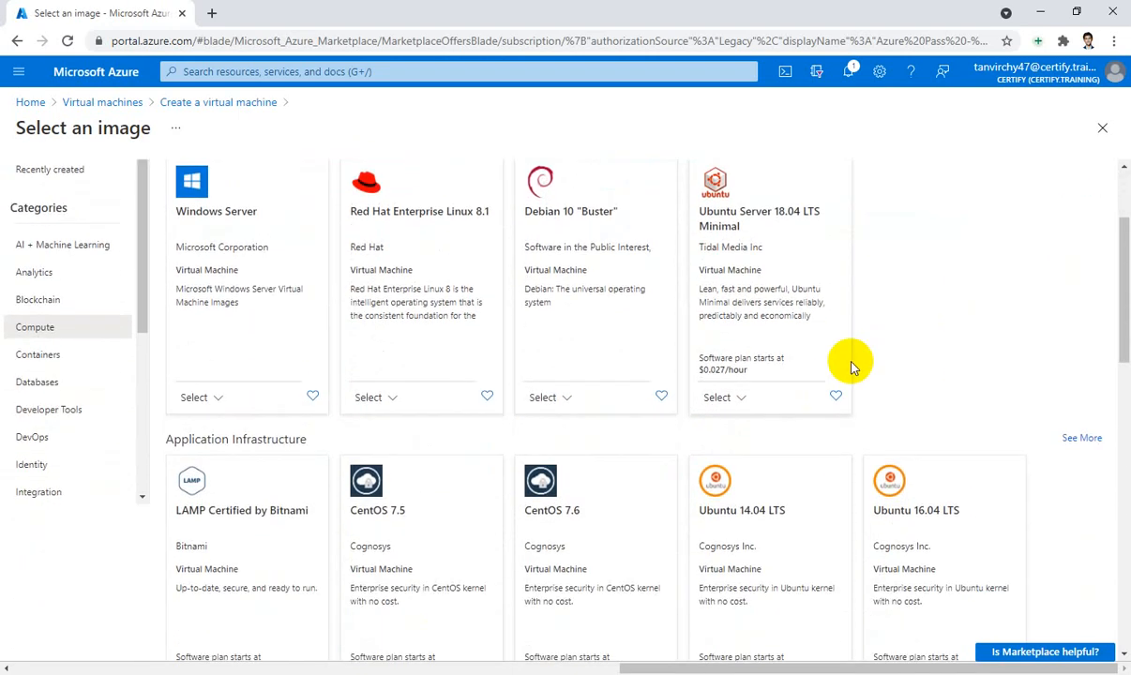
pyautogui.scroll(-2, 852, 365)
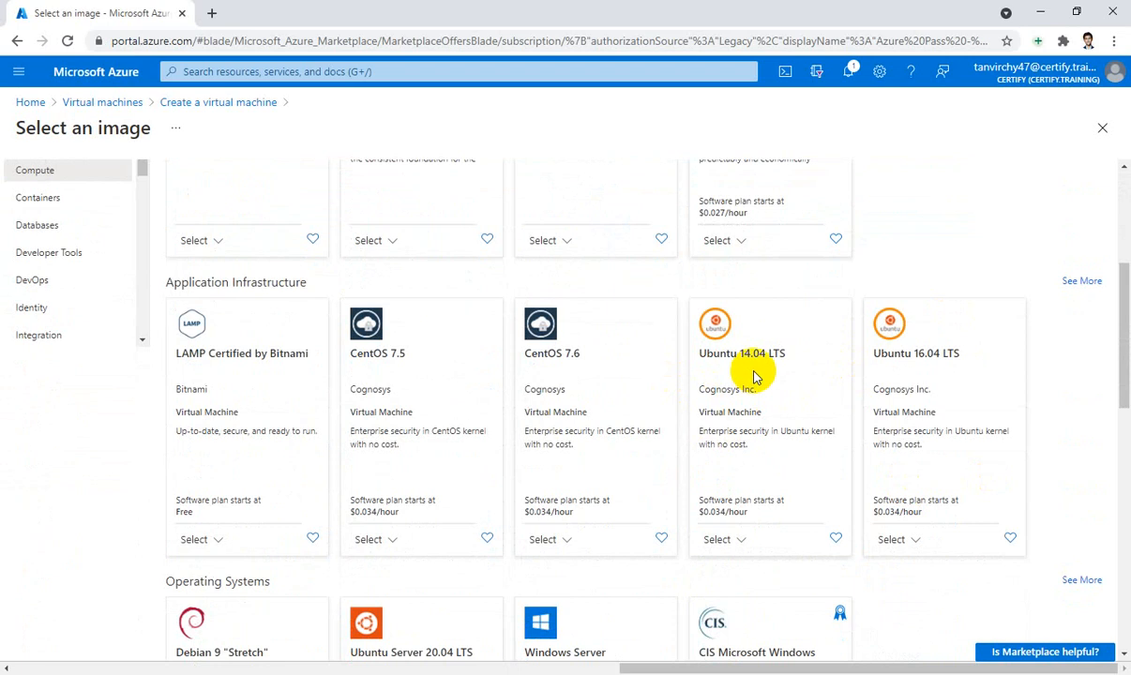
pyautogui.scroll(-1, 485, 500)
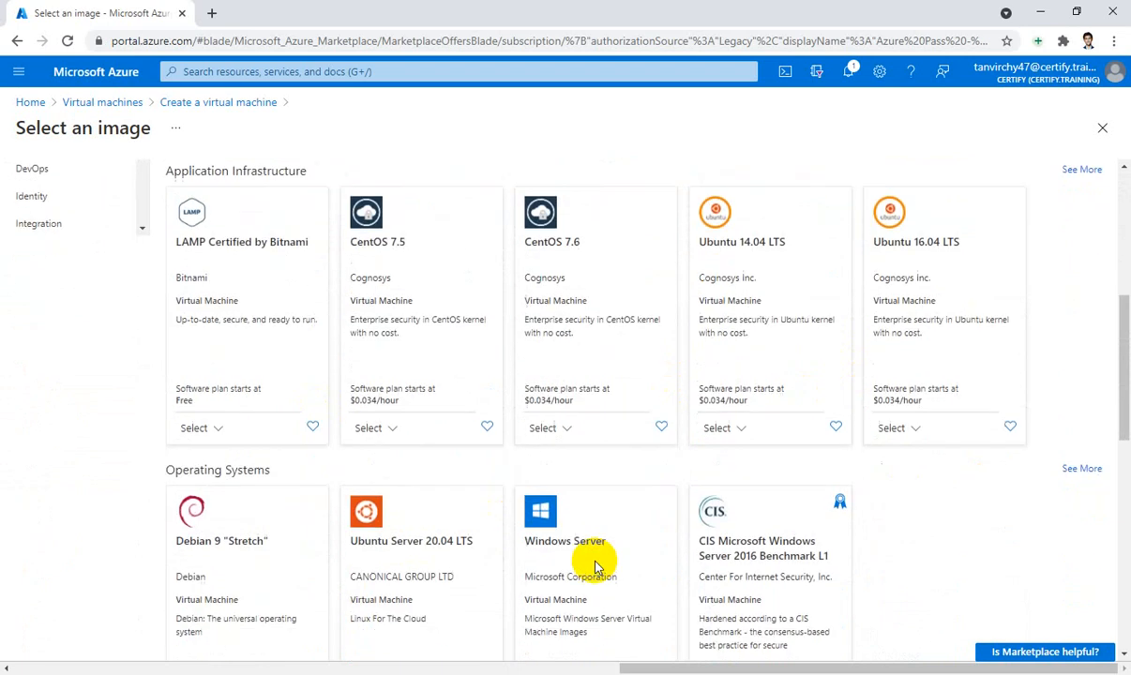
pyautogui.scroll(-1, 572, 525)
pyautogui.scroll(-1, 623, 503)
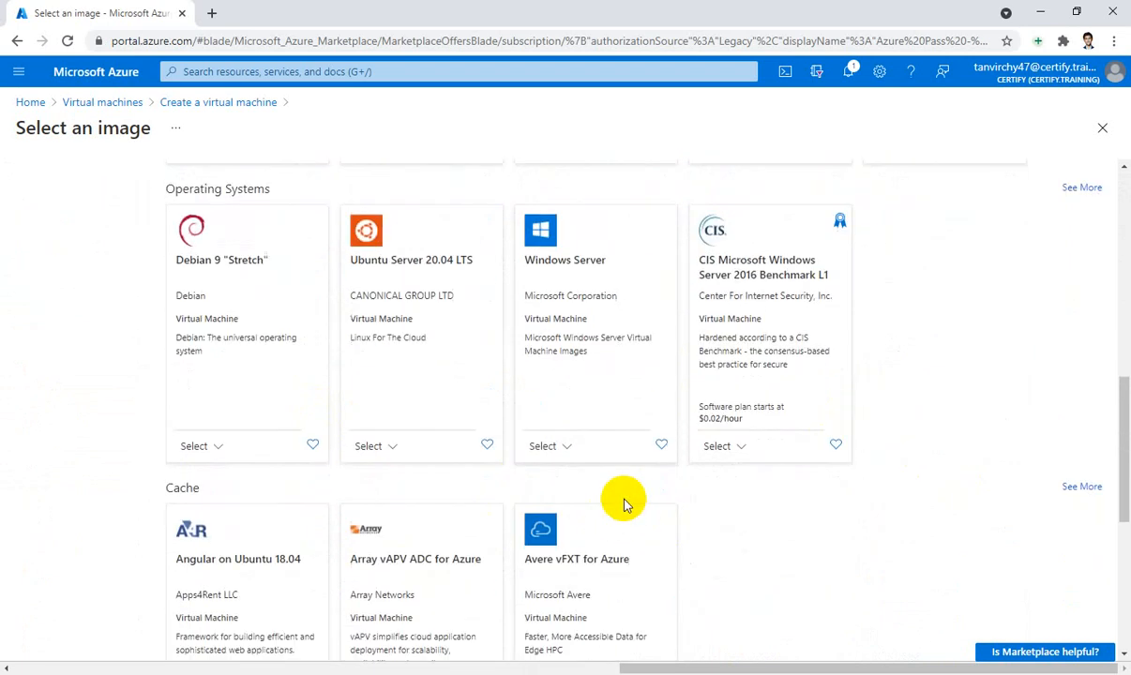
pyautogui.scroll(-1, 625, 505)
pyautogui.scroll(5, 623, 503)
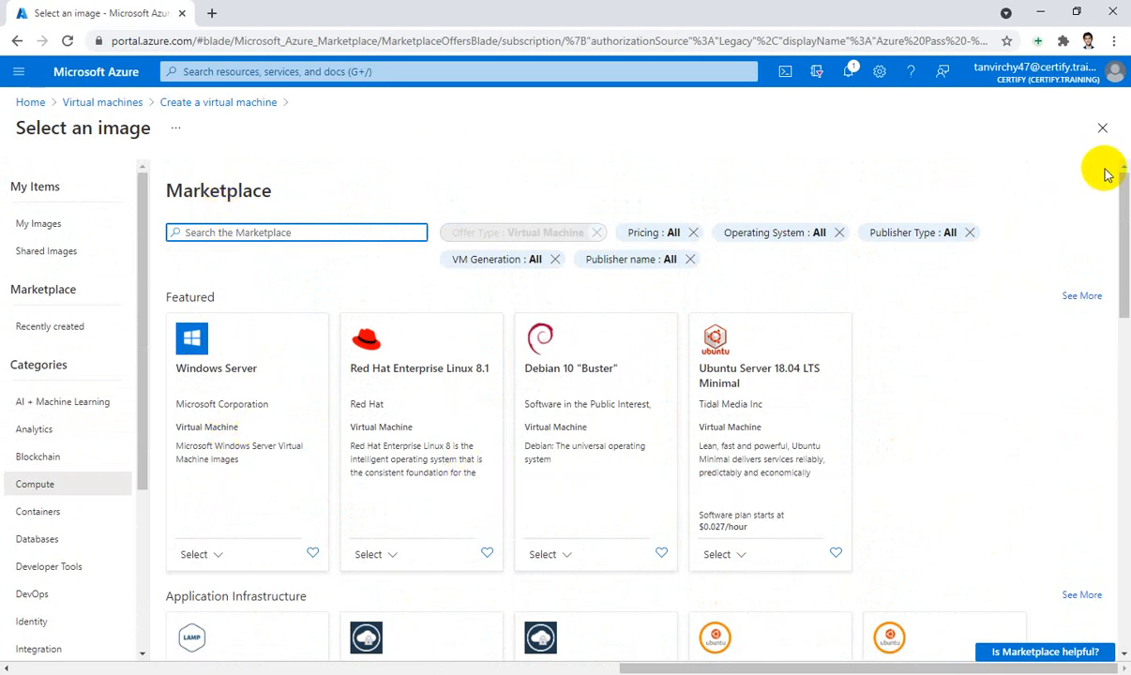
pyautogui.click(1102, 128)
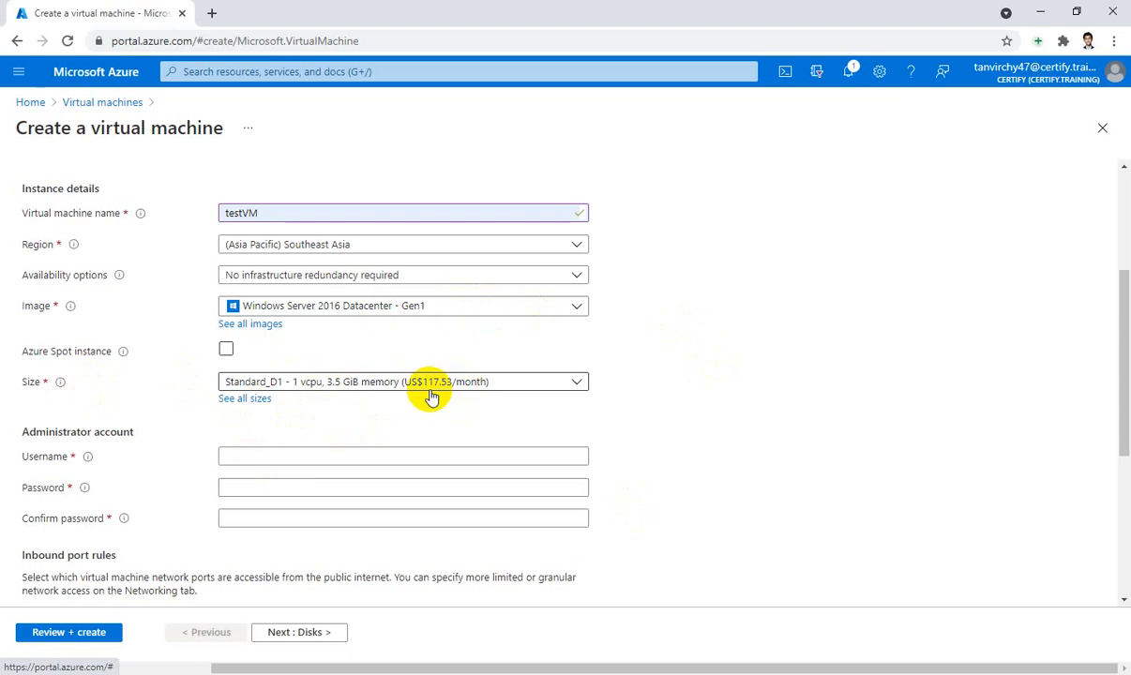
# Show all 394 VM sizes via the 'See all sizes' link
pyautogui.click(242, 404)
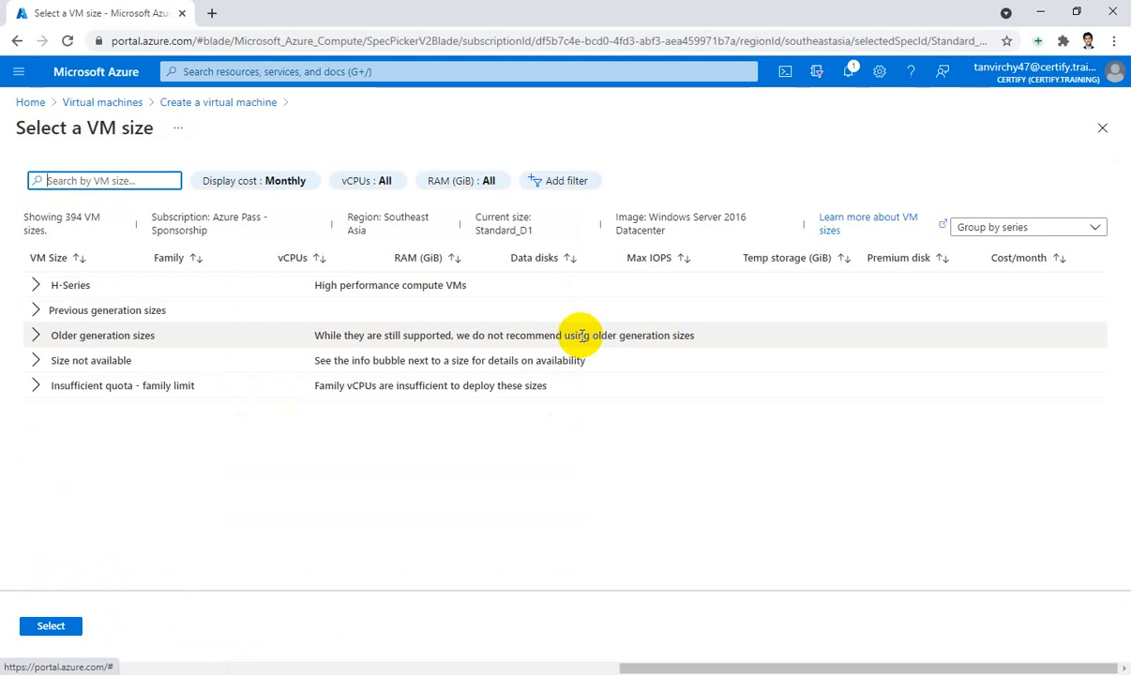
# Expand the H-Series, Previous and Older generation groups, then close keeping Standard_D1
pyautogui.click(34, 287)
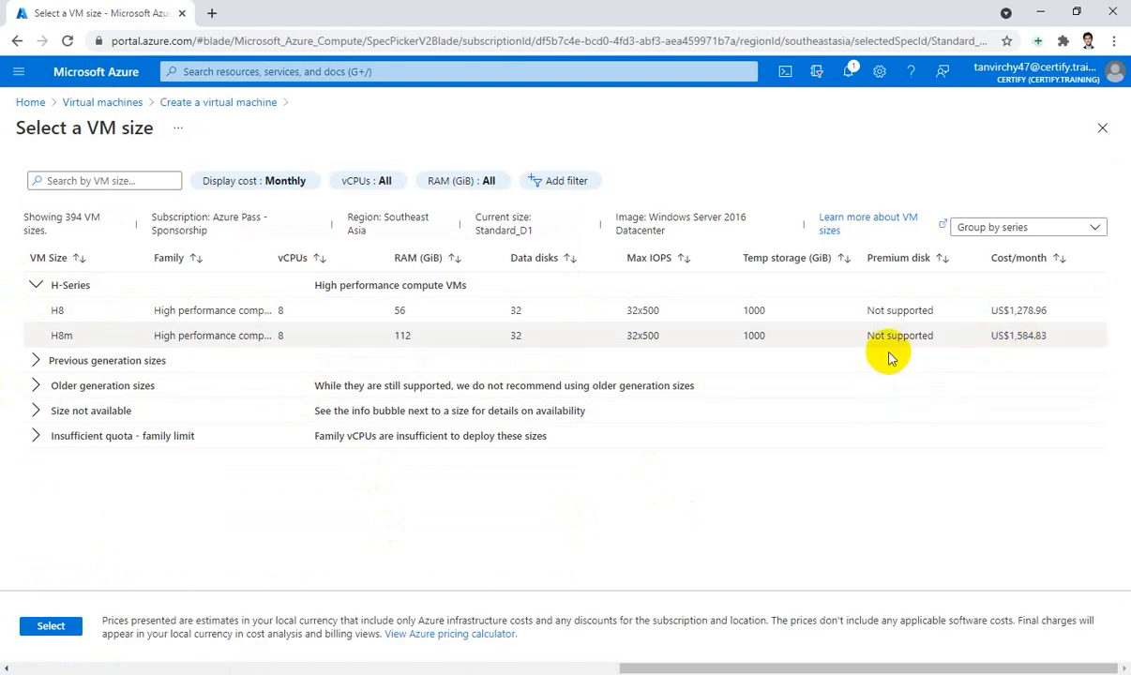
pyautogui.click(32, 362)
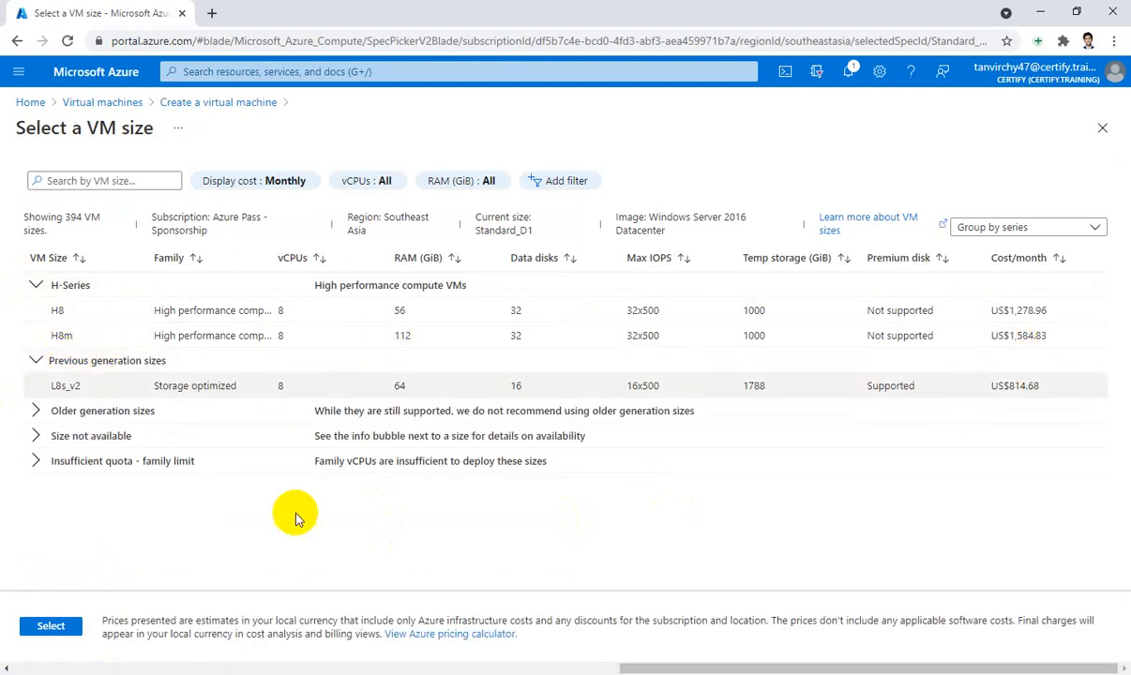
pyautogui.click(36, 413)
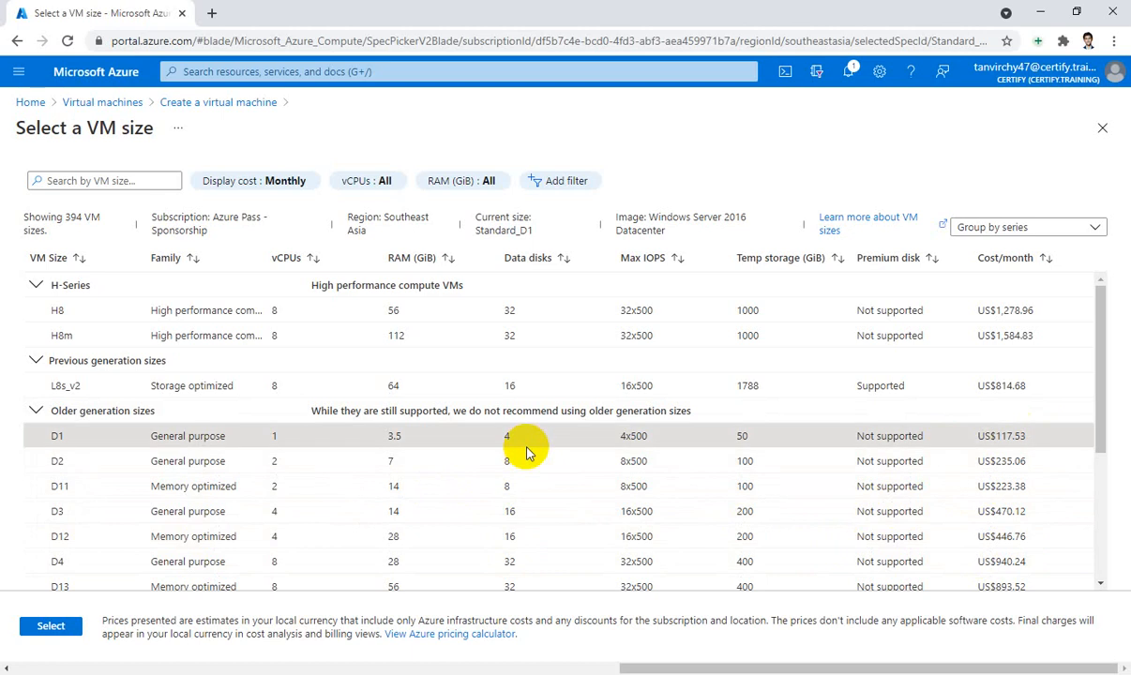
pyautogui.click(1102, 127)
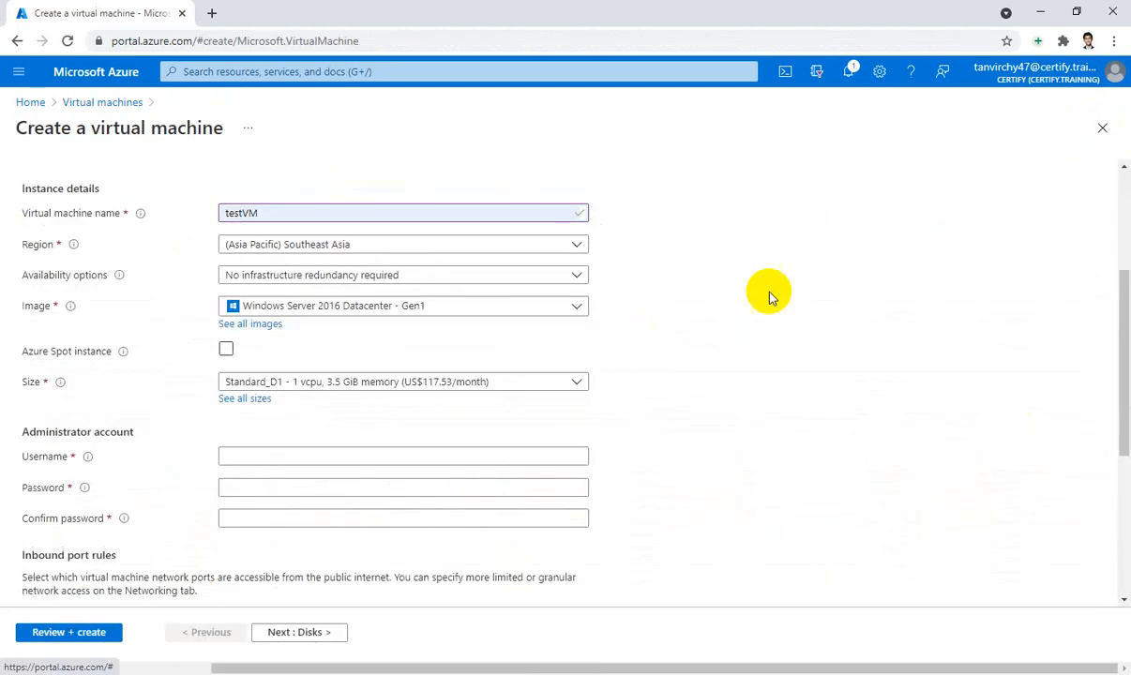
# Fill in the administrator username from autofill and enter the account password in both password fields
pyautogui.scroll(-2, 770, 297)
pyautogui.click(329, 301)
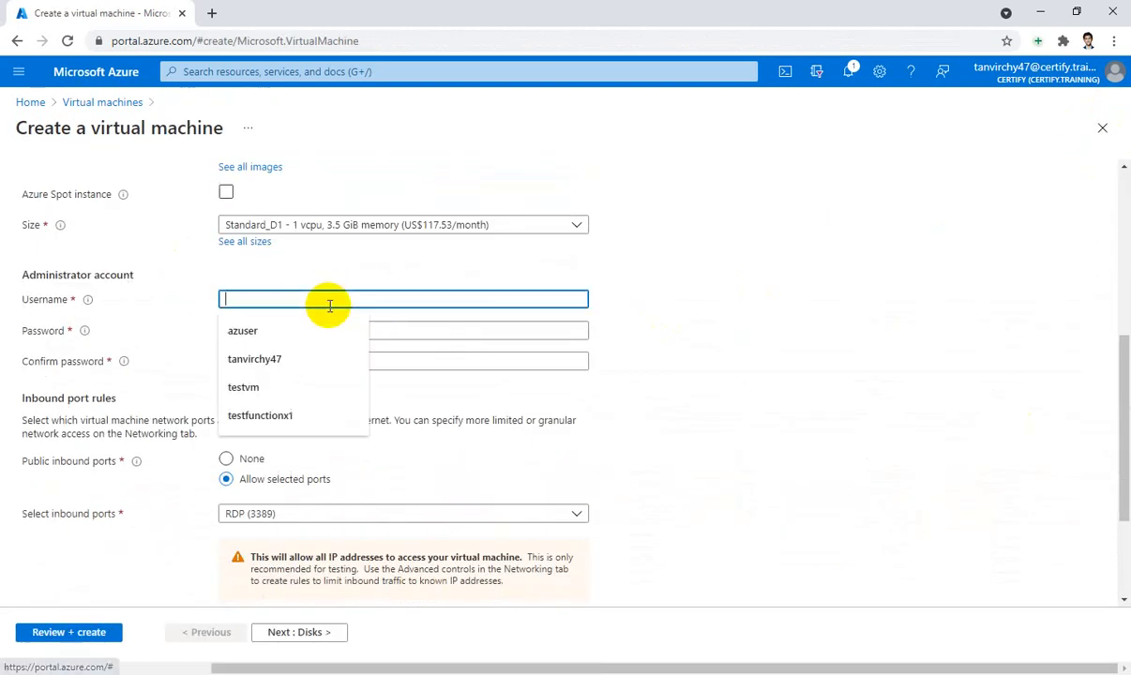
pyautogui.click(324, 328)
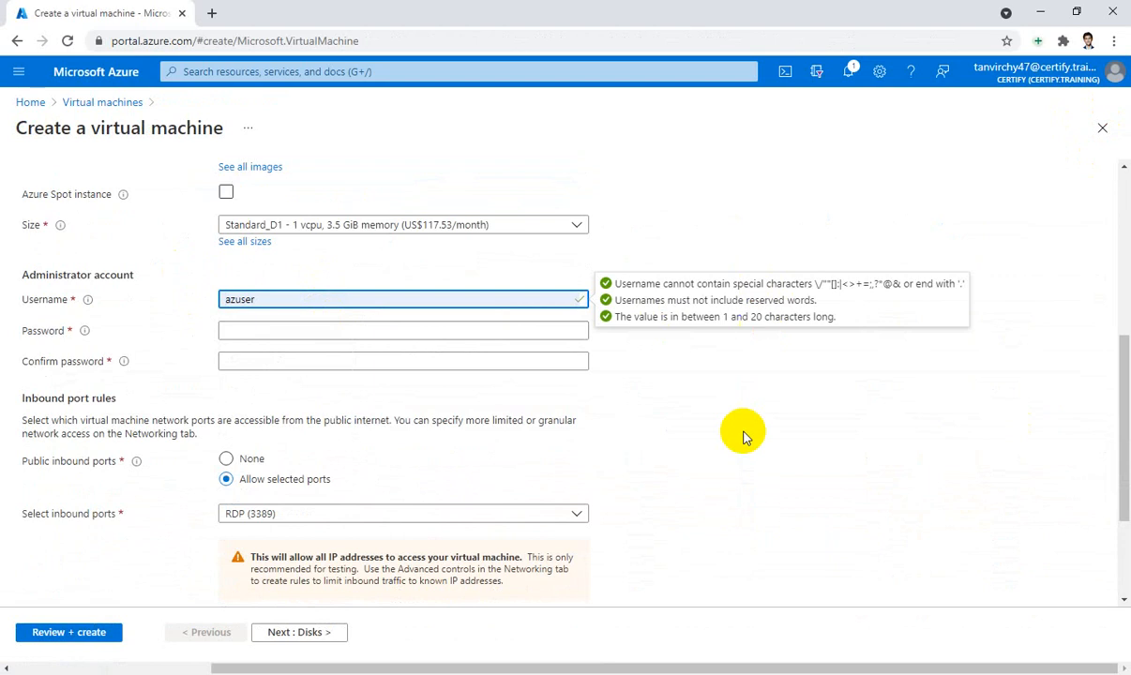
pyautogui.click(508, 331)
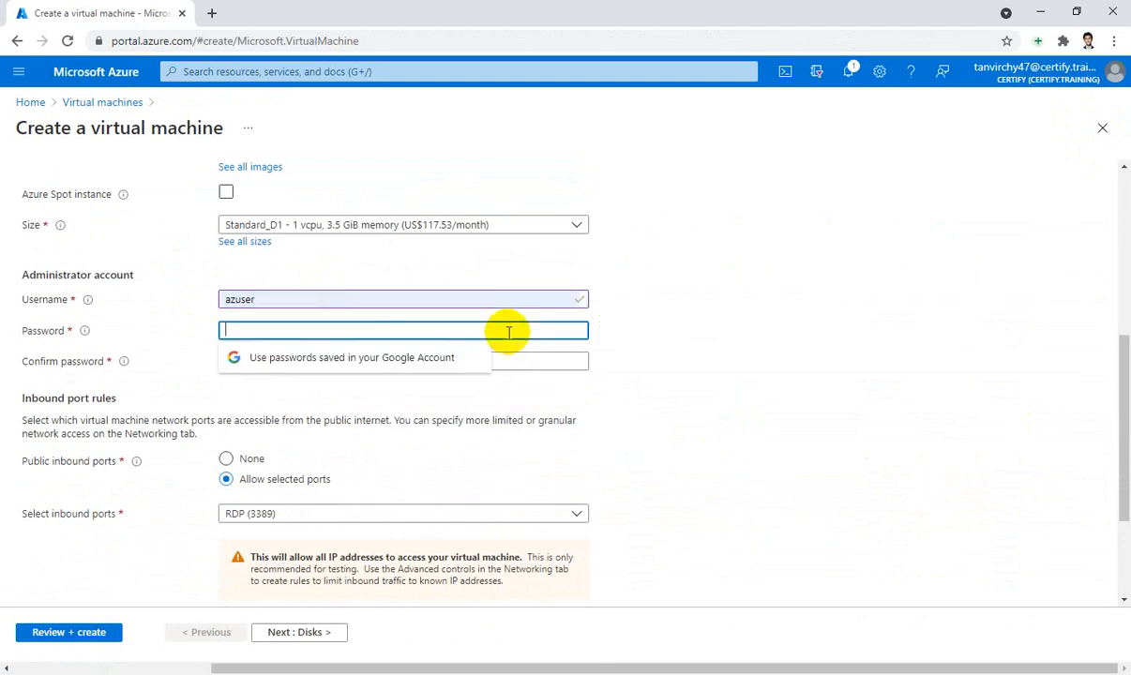
pyautogui.write('•••••')
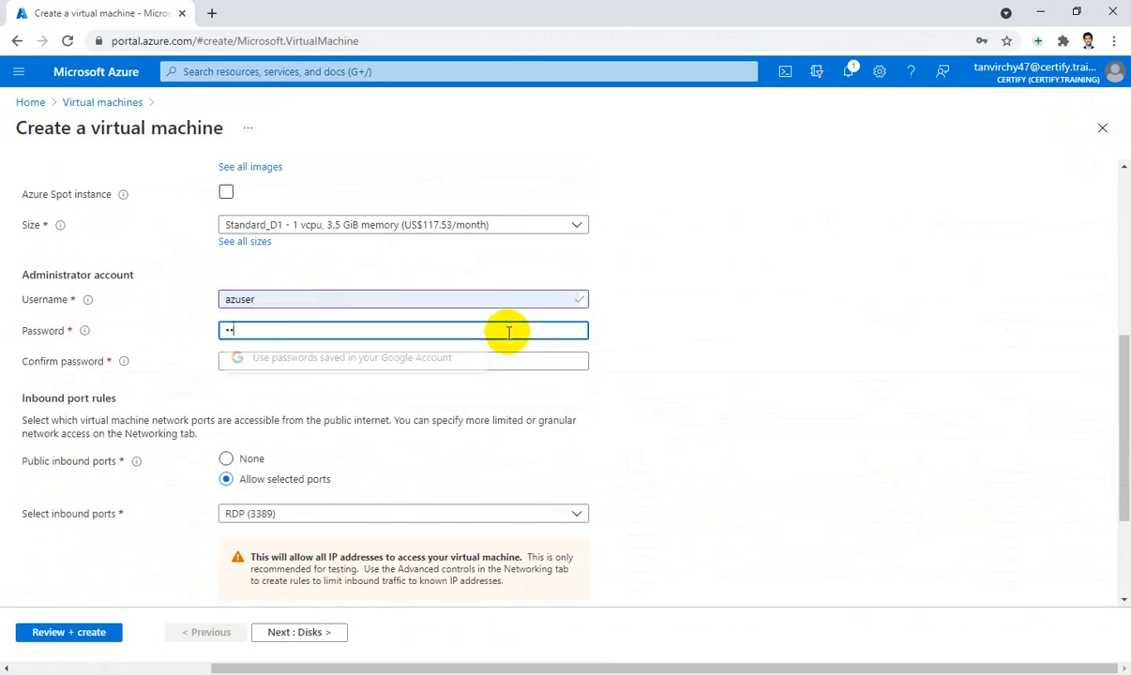
pyautogui.write('••••')
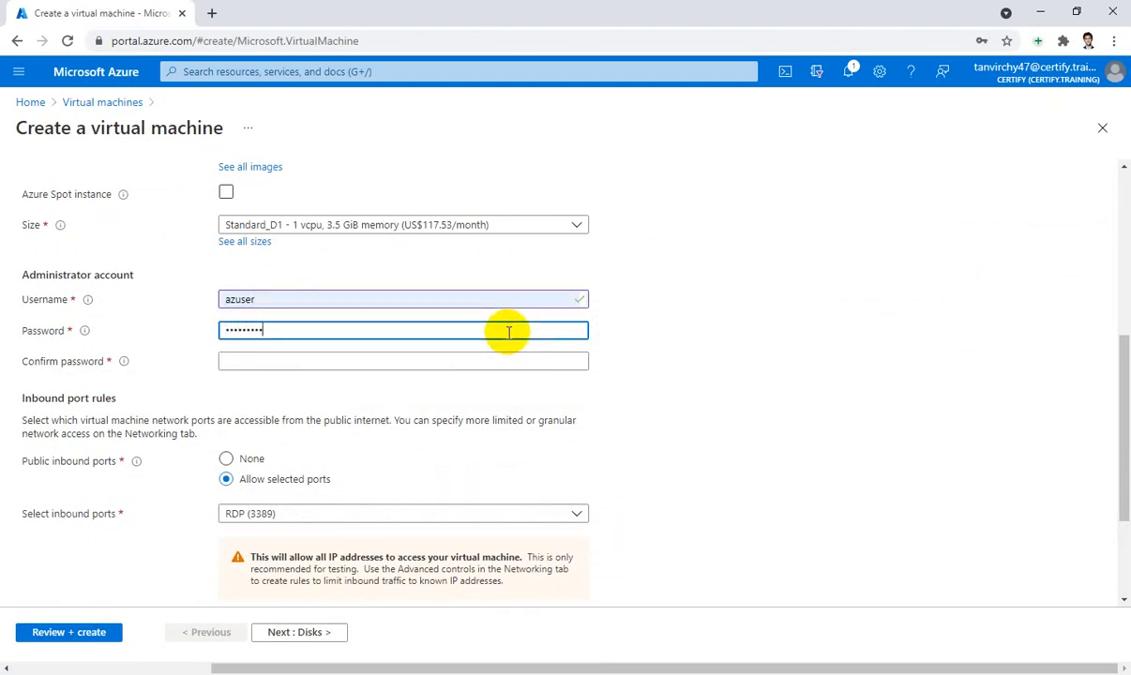
pyautogui.write('•')
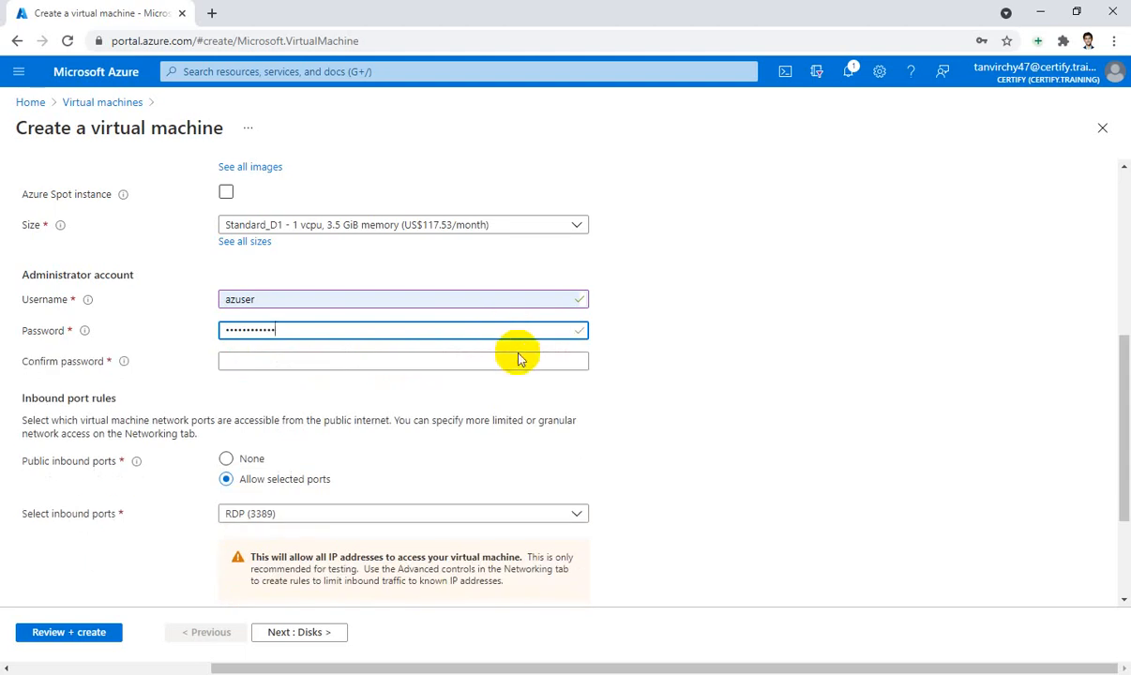
pyautogui.click(522, 357)
pyautogui.write('•••')
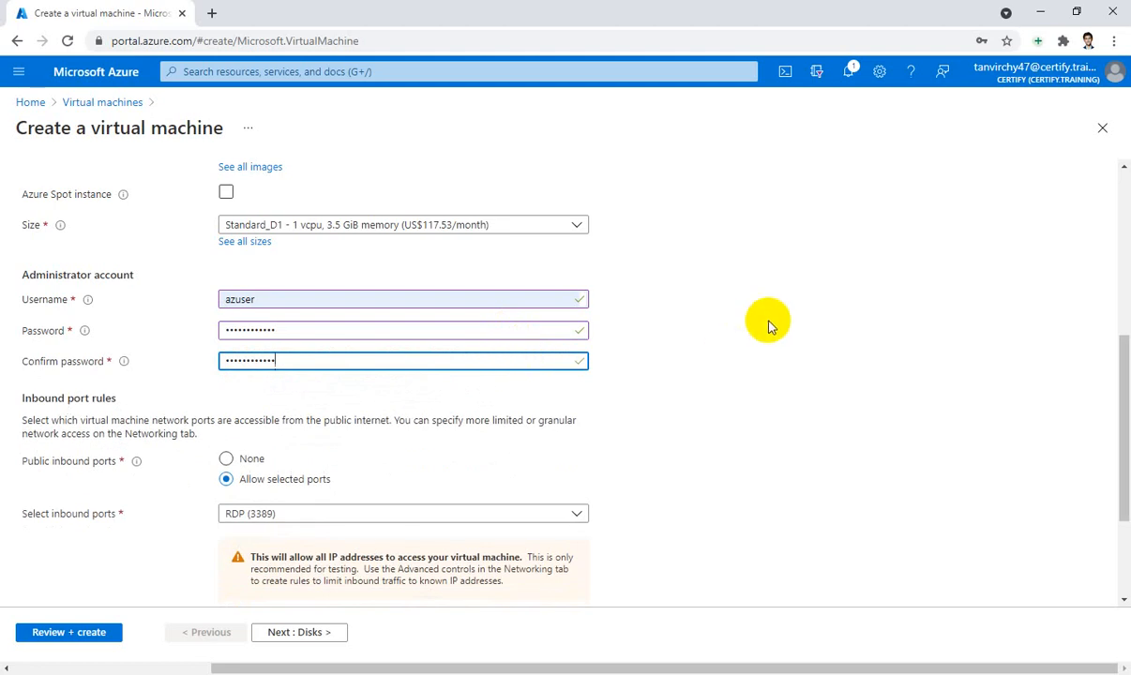
pyautogui.scroll(-2, 767, 321)
pyautogui.scroll(-1, 770, 324)
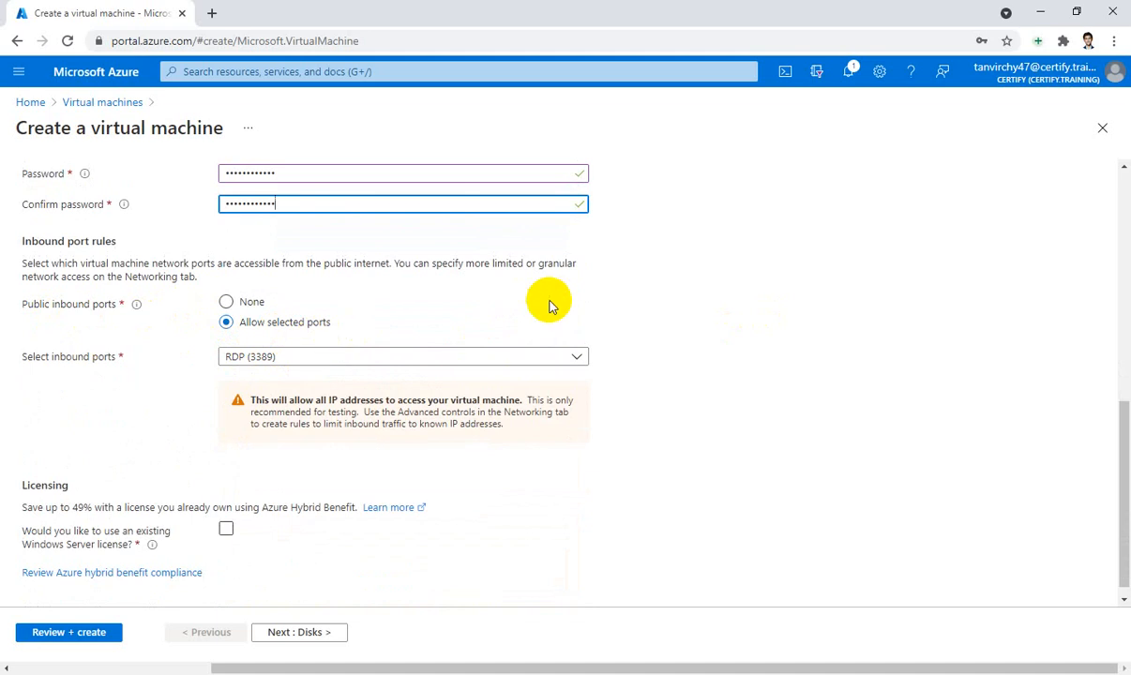
pyautogui.scroll(-1, 550, 303)
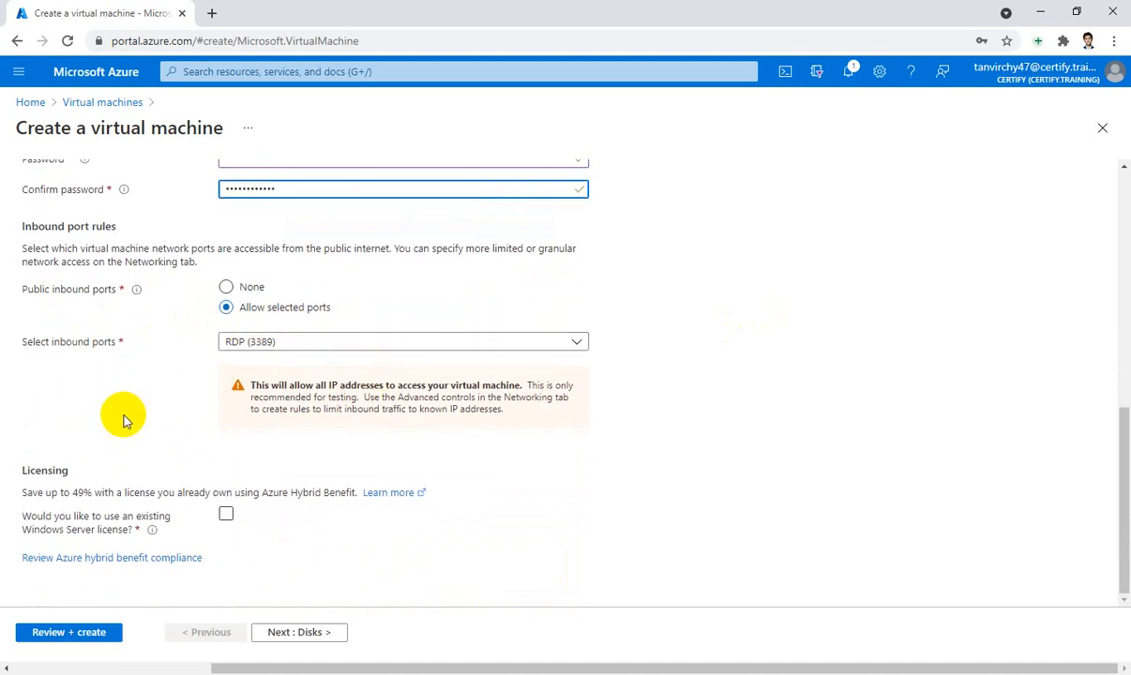
# Tick the existing Windows Server license and eligibility confirmation boxes, then continue to Disks
pyautogui.click(227, 517)
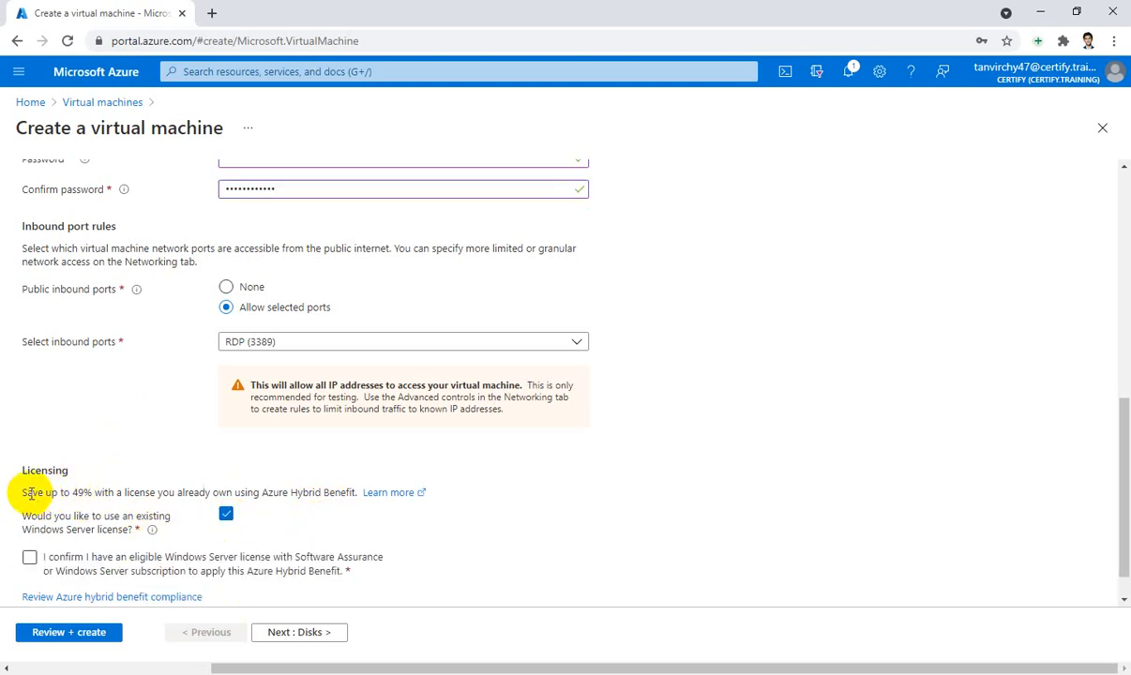
pyautogui.moveTo(24, 492); pyautogui.dragTo(109, 487)
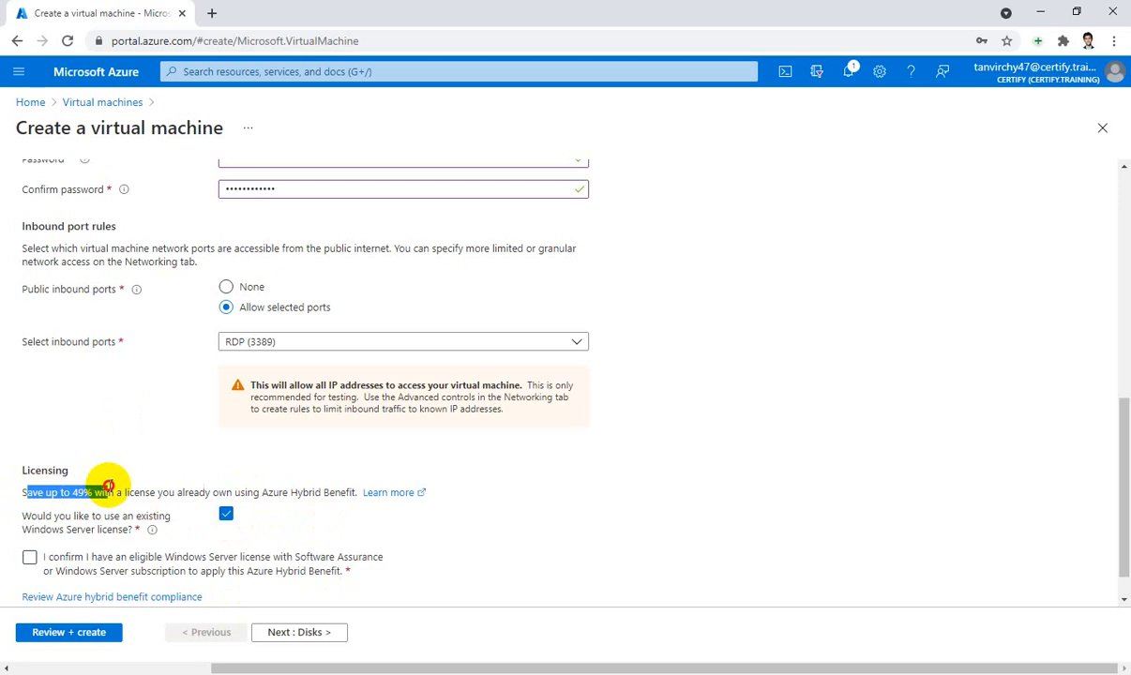
pyautogui.scroll(-1, 631, 478)
pyautogui.click(32, 524)
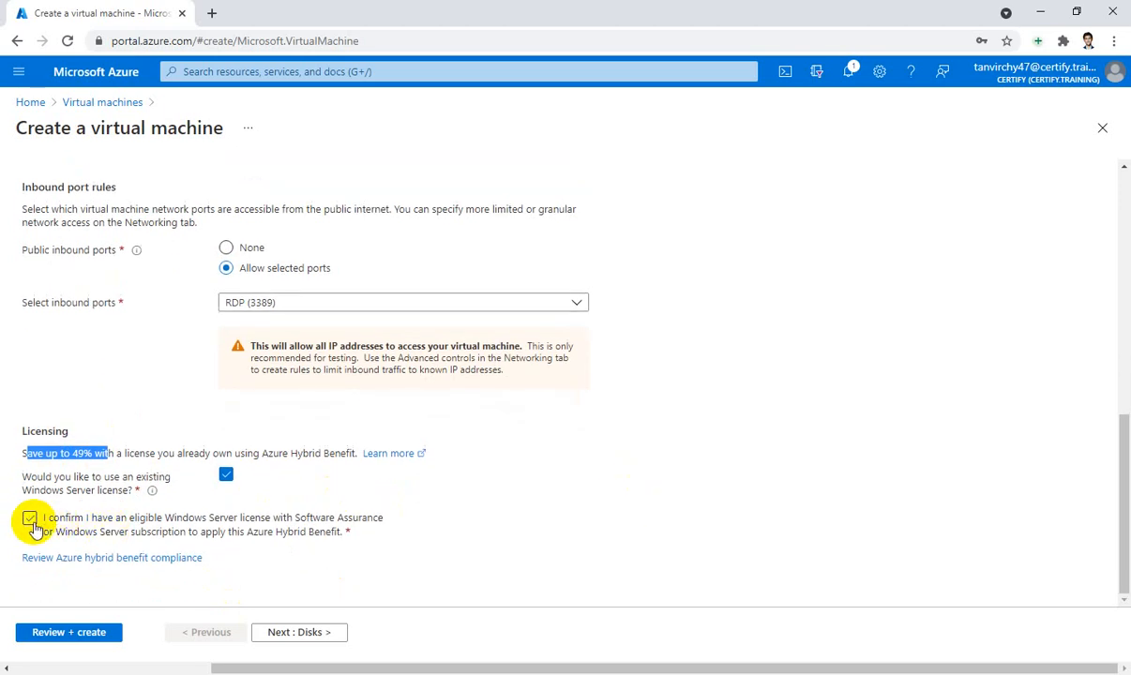
pyautogui.click(30, 522)
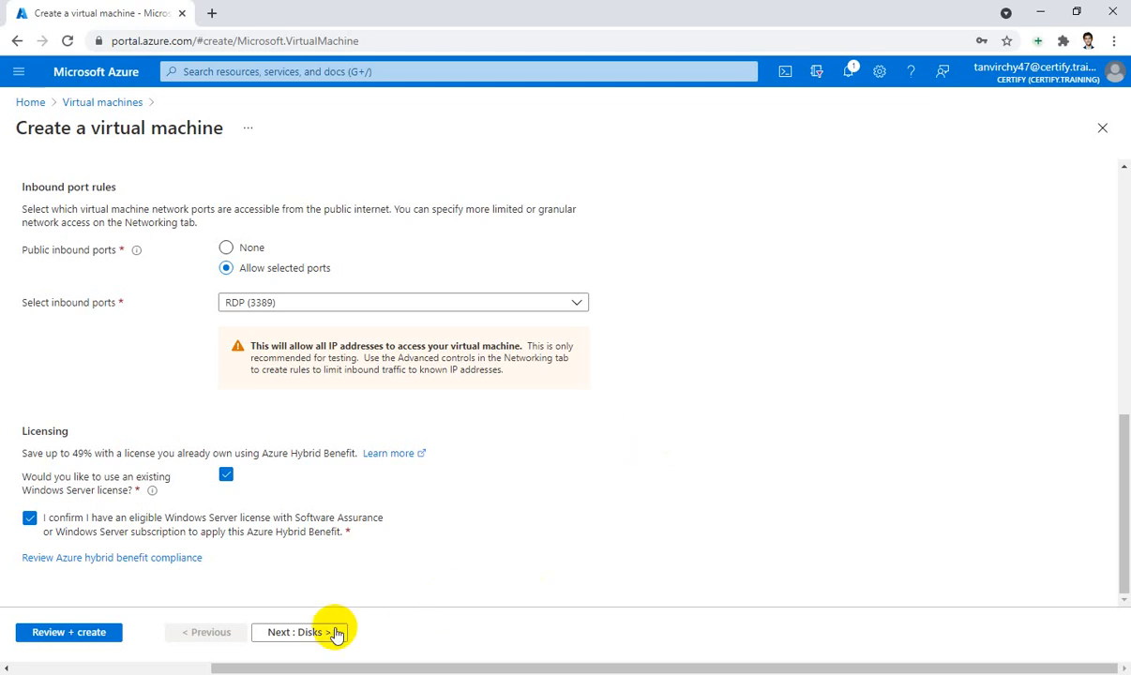
pyautogui.click(297, 632)
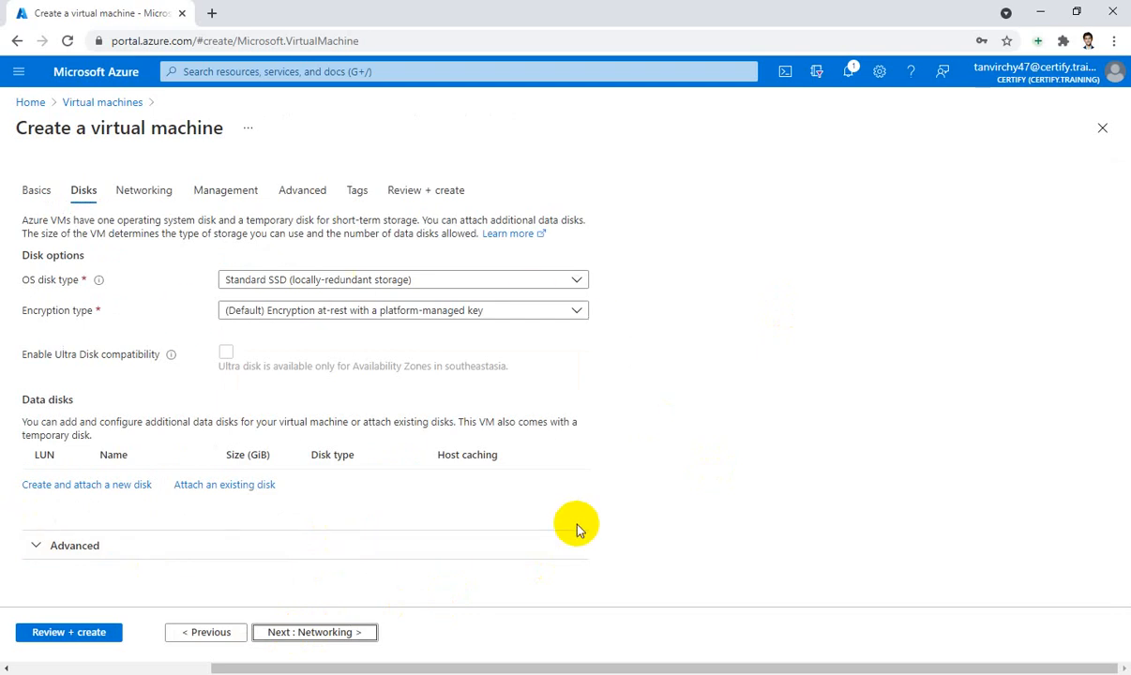
# Create and attach a new 4 GiB data disk, testVM_DataDisk_0, then continue to Networking
pyautogui.click(82, 495)
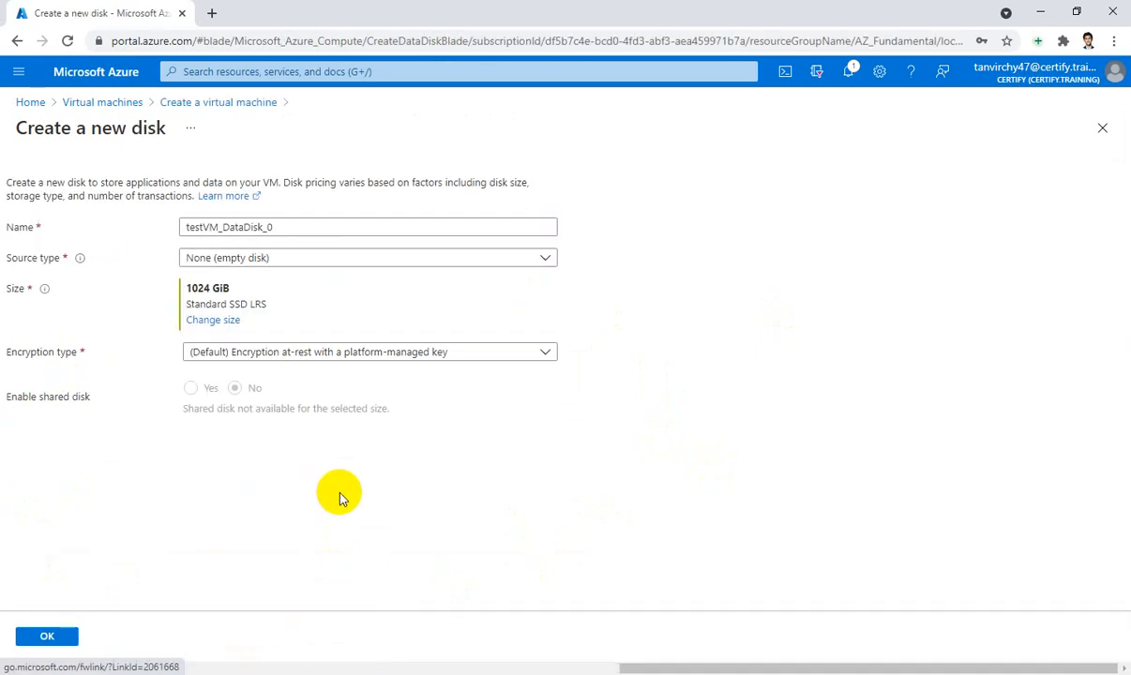
pyautogui.click(214, 321)
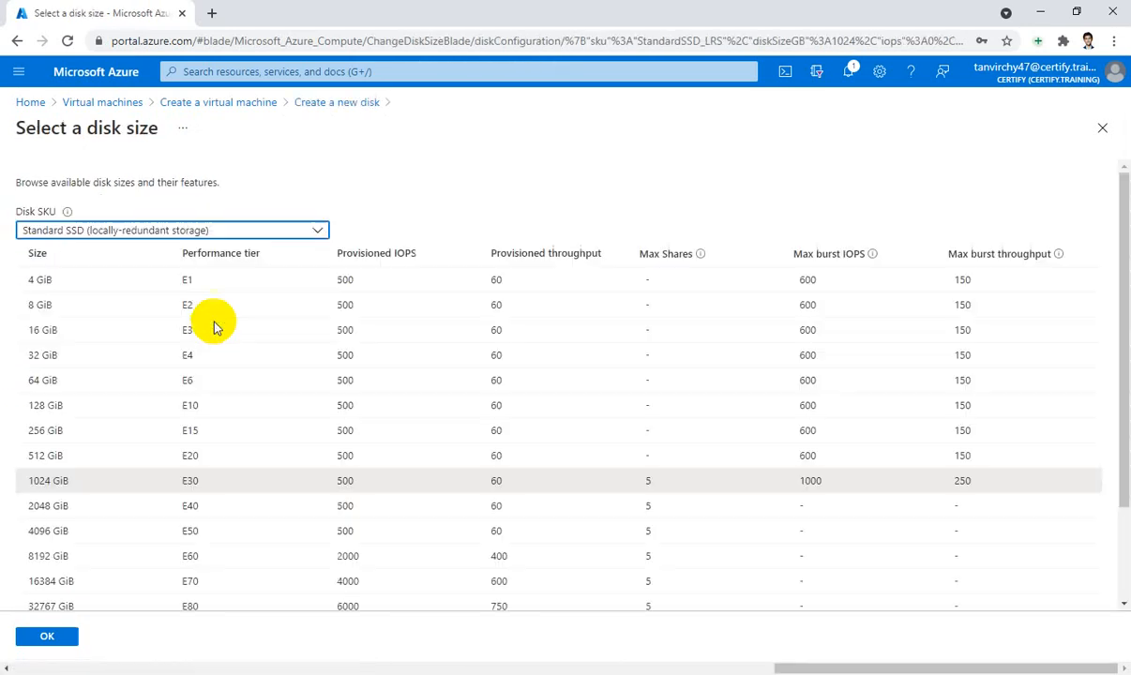
pyautogui.click(53, 287)
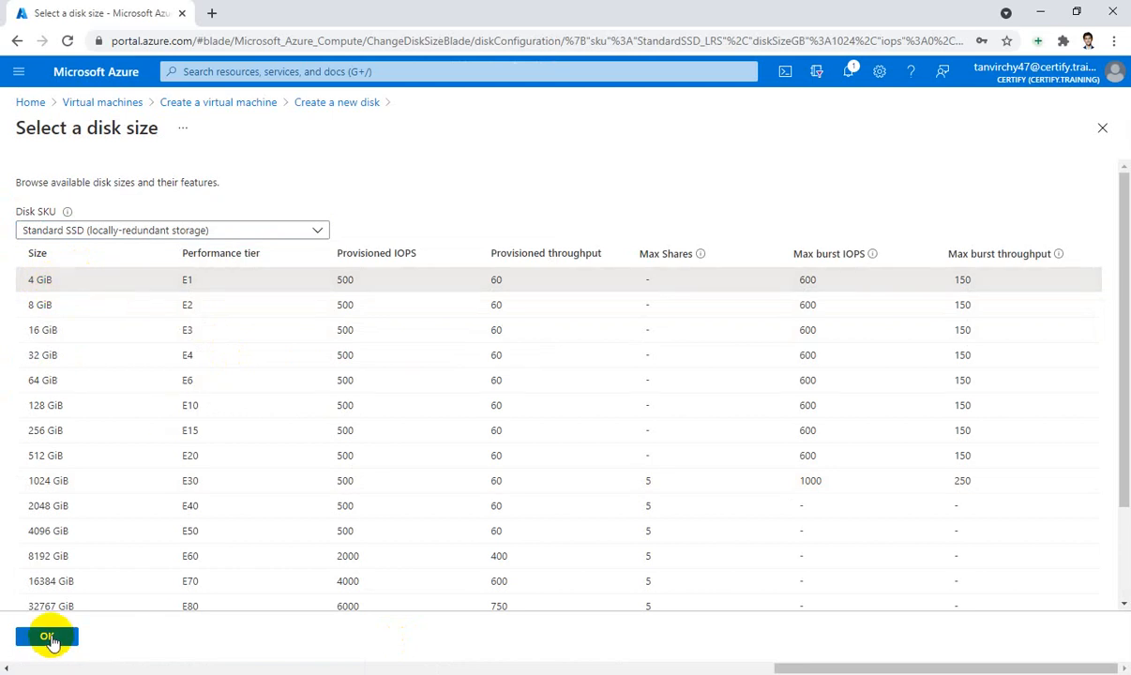
pyautogui.click(49, 638)
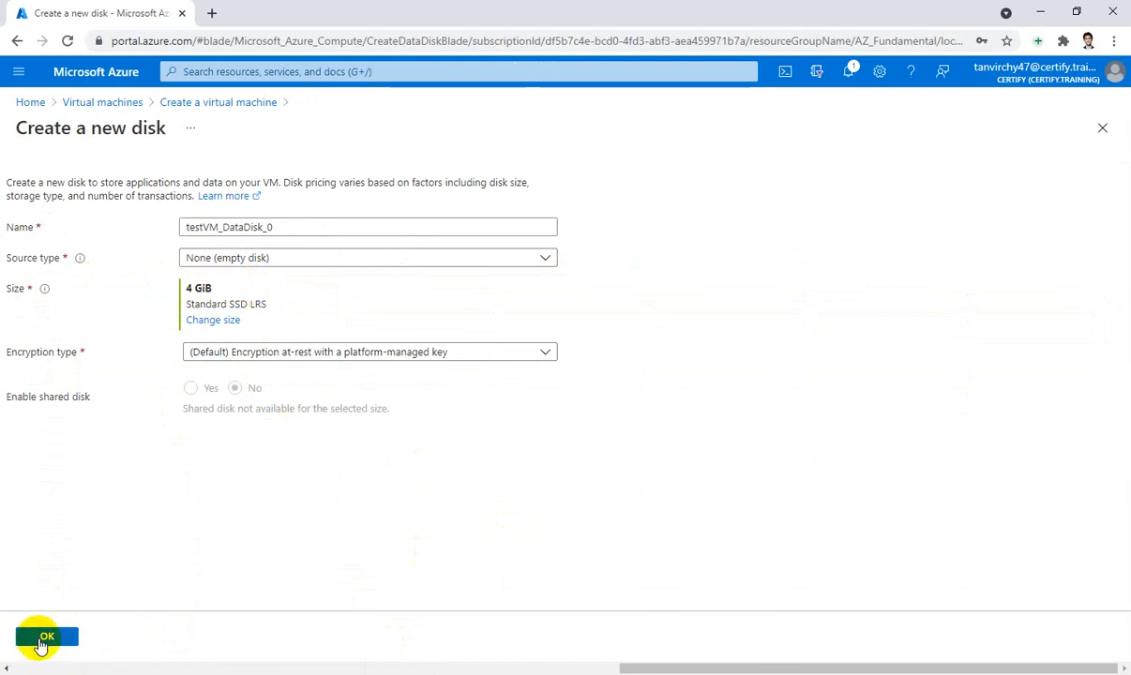
pyautogui.click(43, 640)
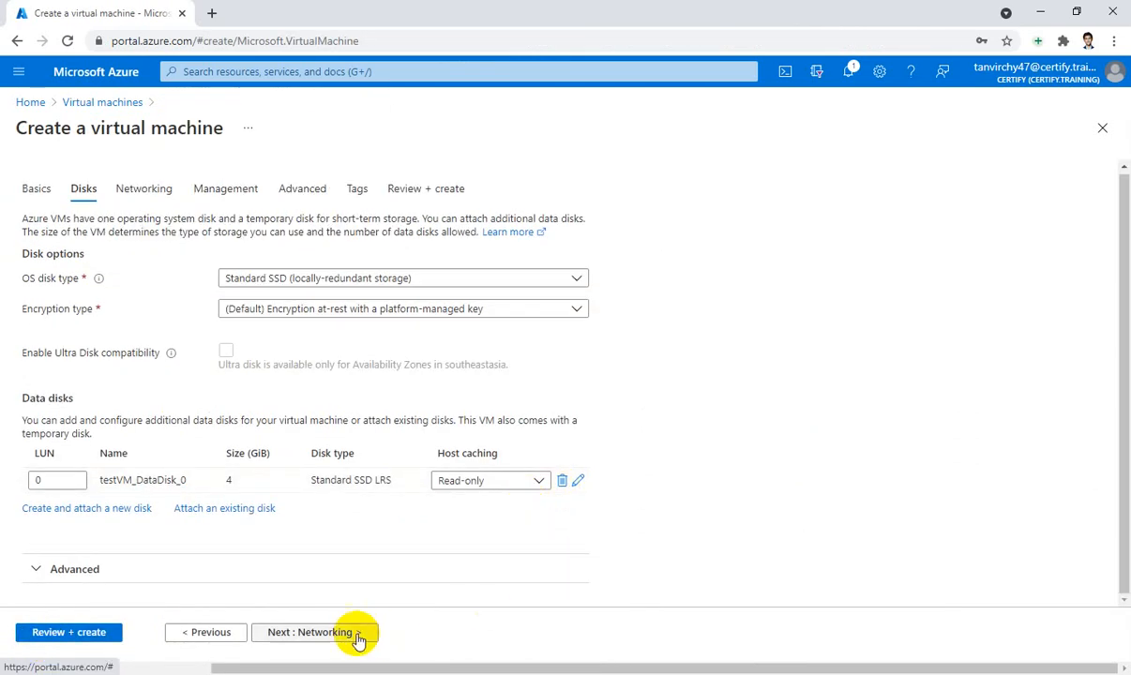
pyautogui.click(321, 634)
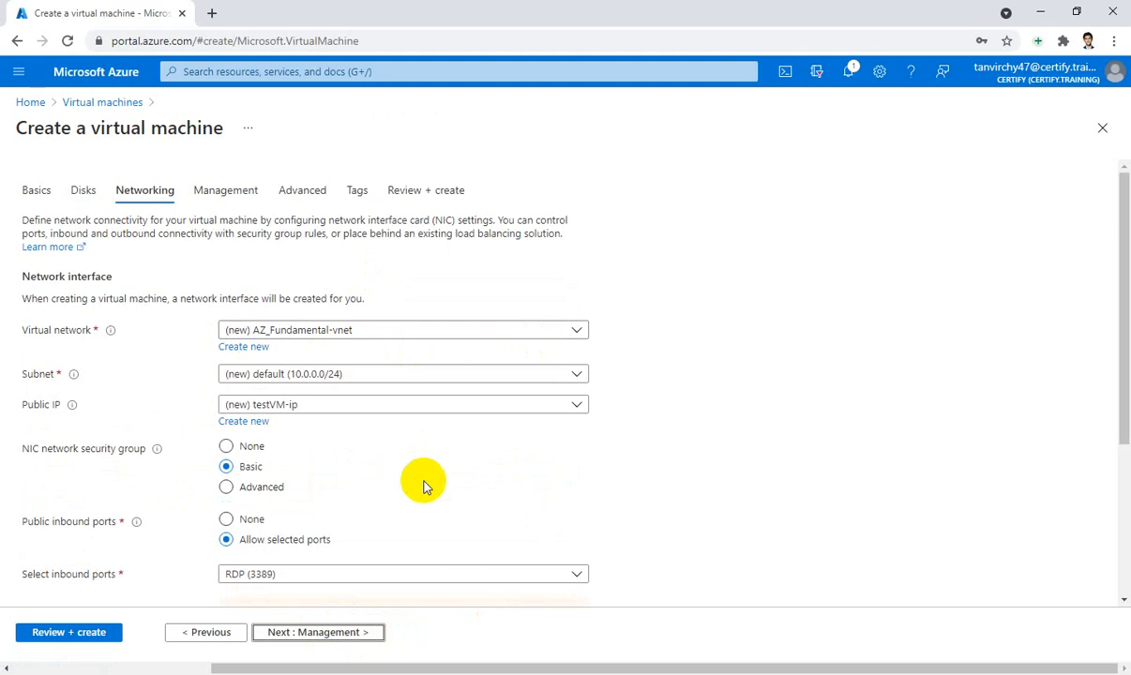
# Keep the default networking with RDP 3389 inbound allowed and go to the Management tab
pyautogui.scroll(-3, 467, 480)
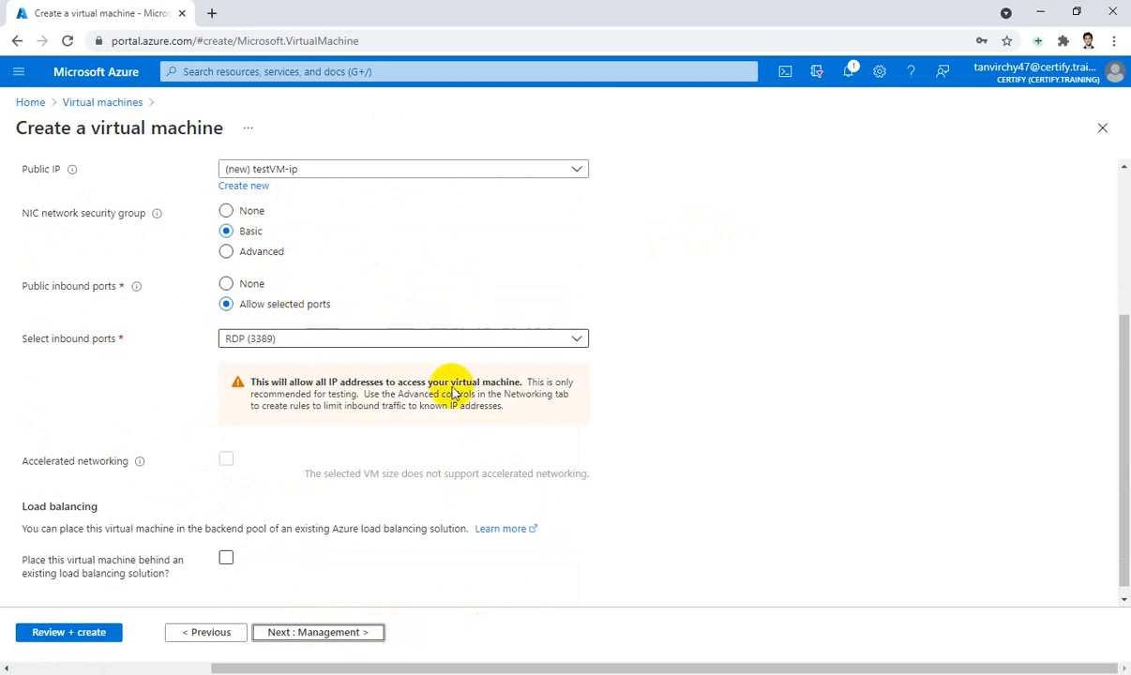
pyautogui.click(358, 632)
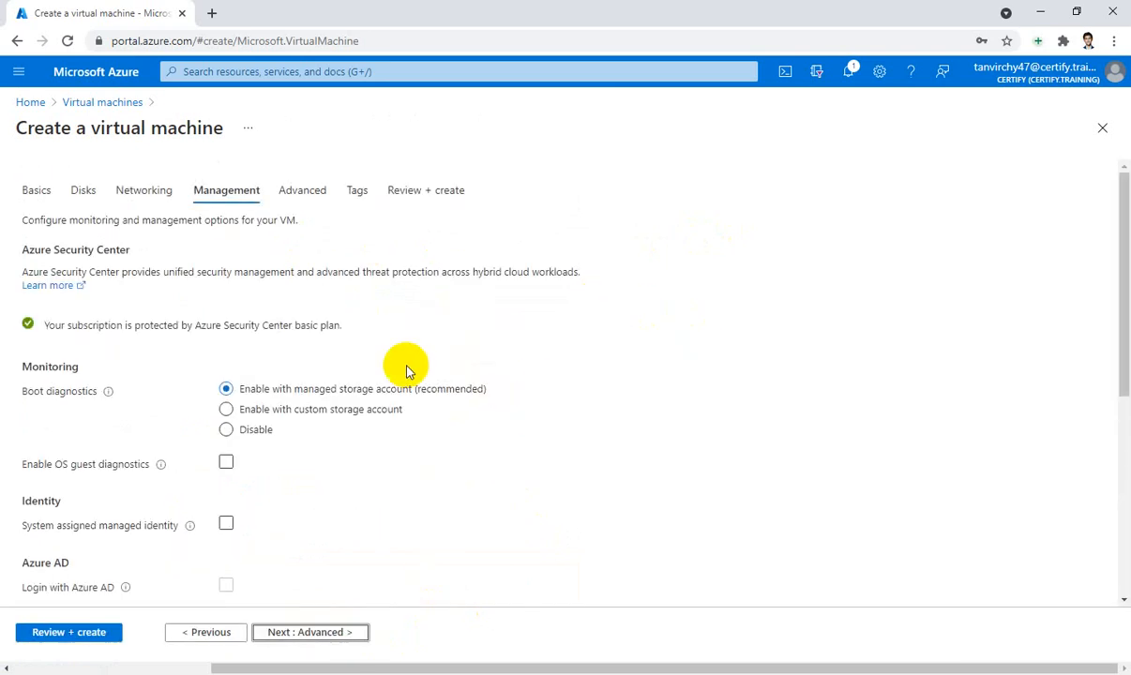
# Enable auto-shutdown for testVM, defaulting to 7:00:00 PM with e-mail notification
pyautogui.scroll(-1, 457, 393)
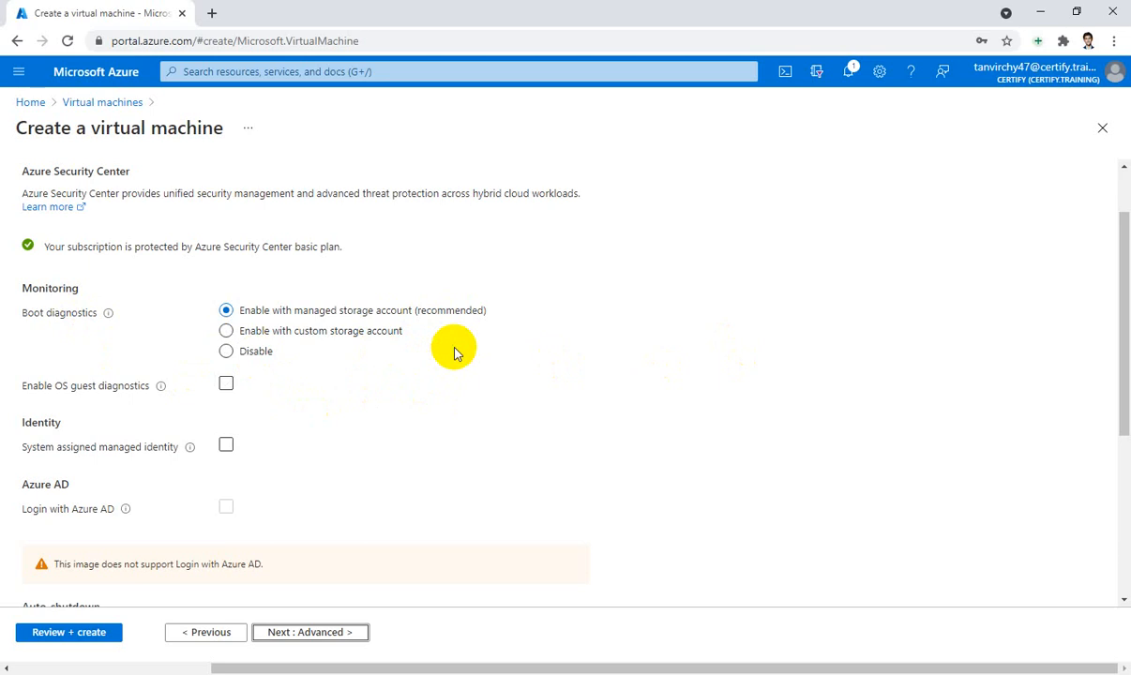
pyautogui.scroll(-3, 456, 353)
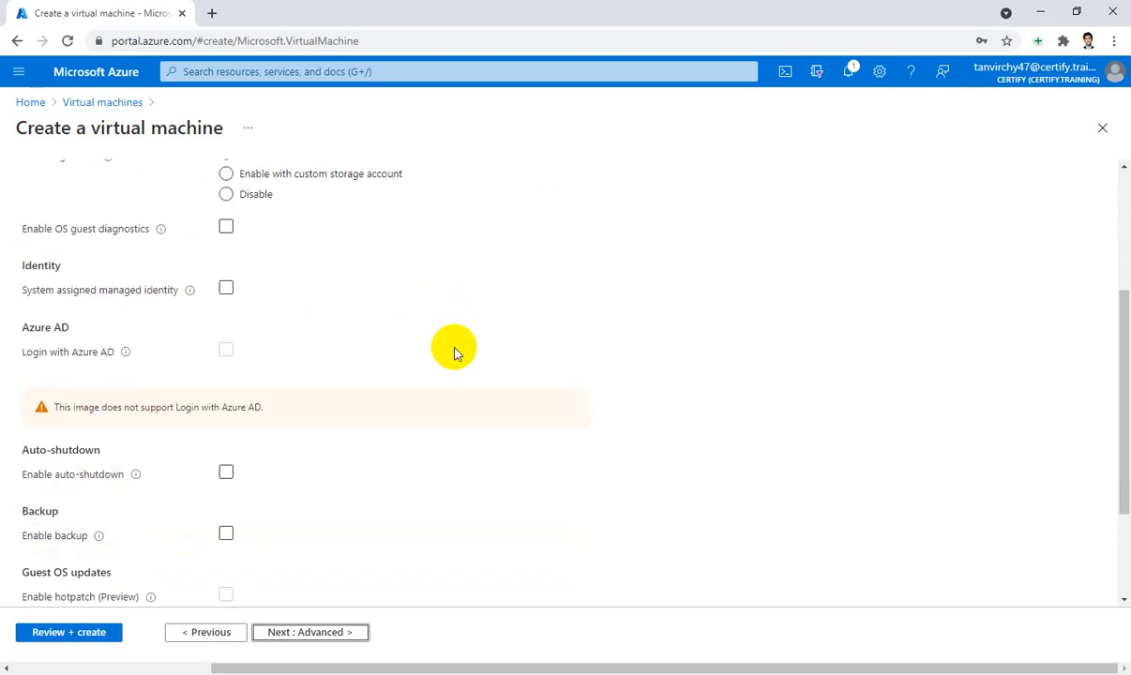
pyautogui.scroll(-2, 456, 353)
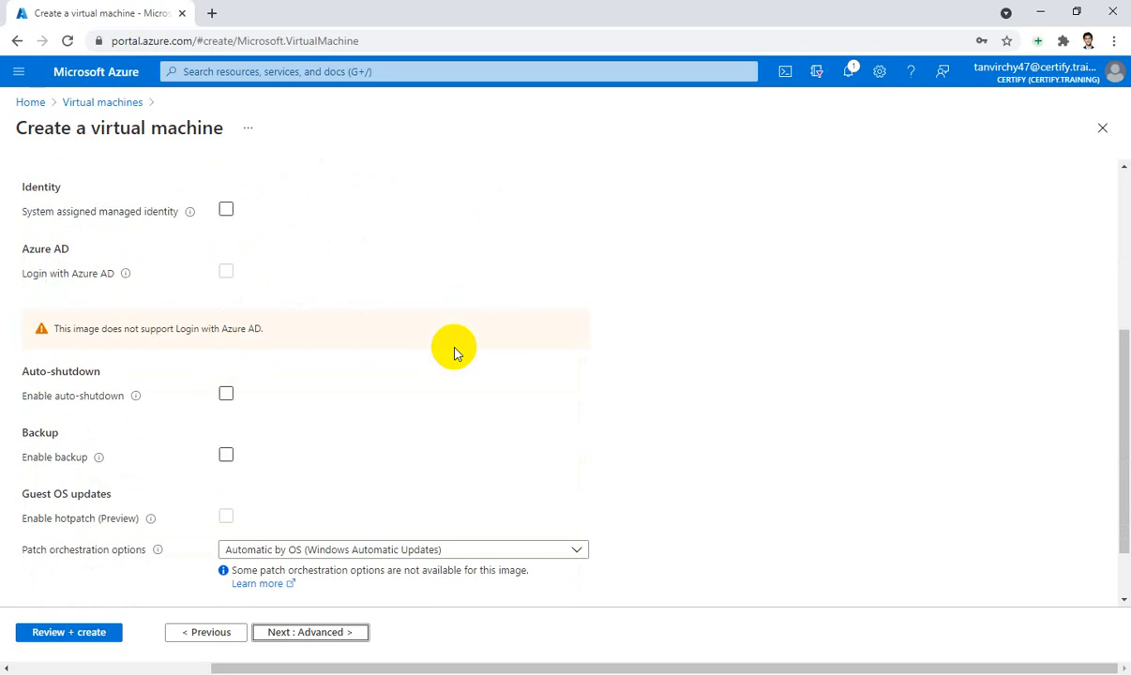
pyautogui.scroll(2, 455, 353)
pyautogui.scroll(4, 455, 353)
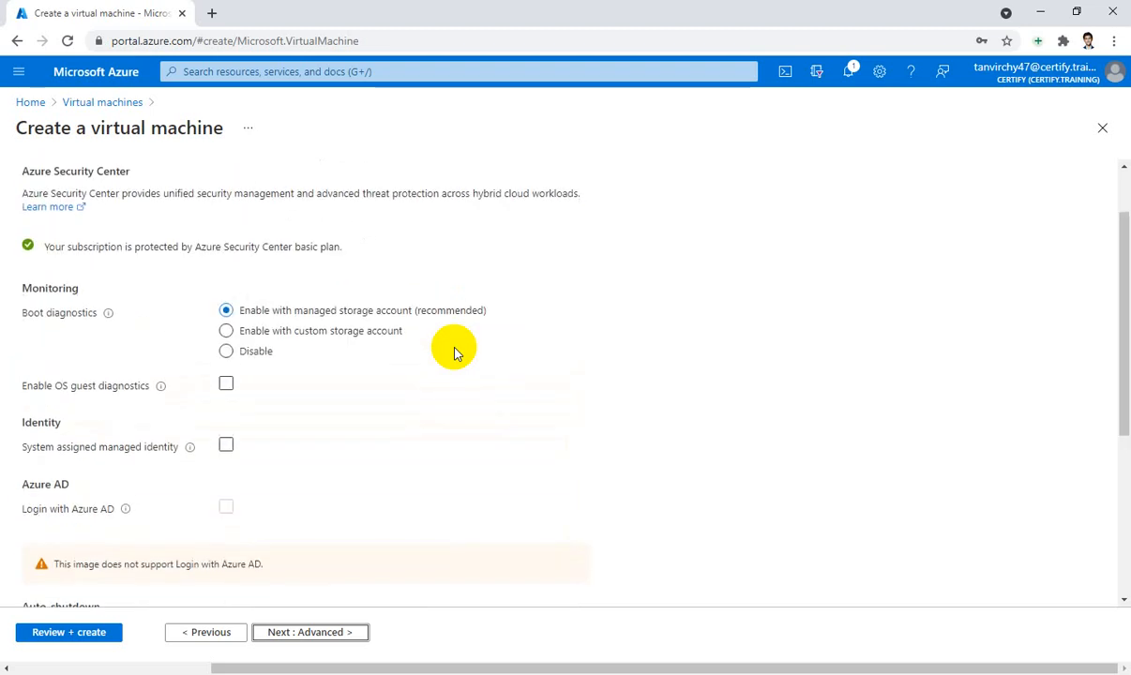
pyautogui.scroll(-5, 454, 353)
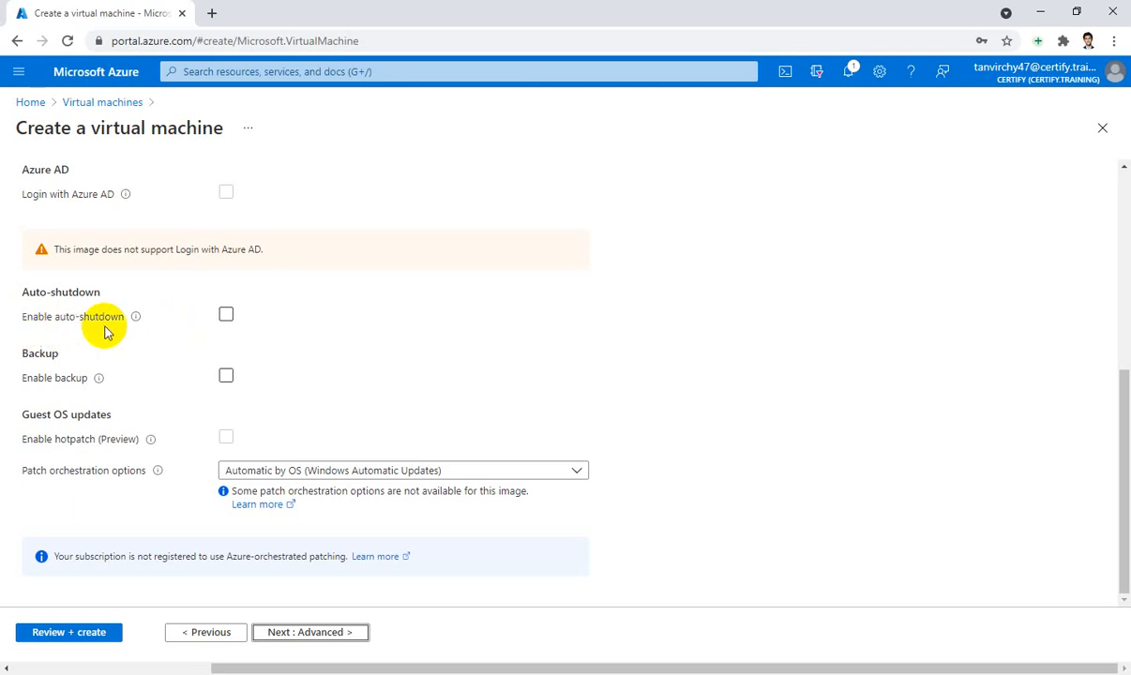
pyautogui.click(226, 317)
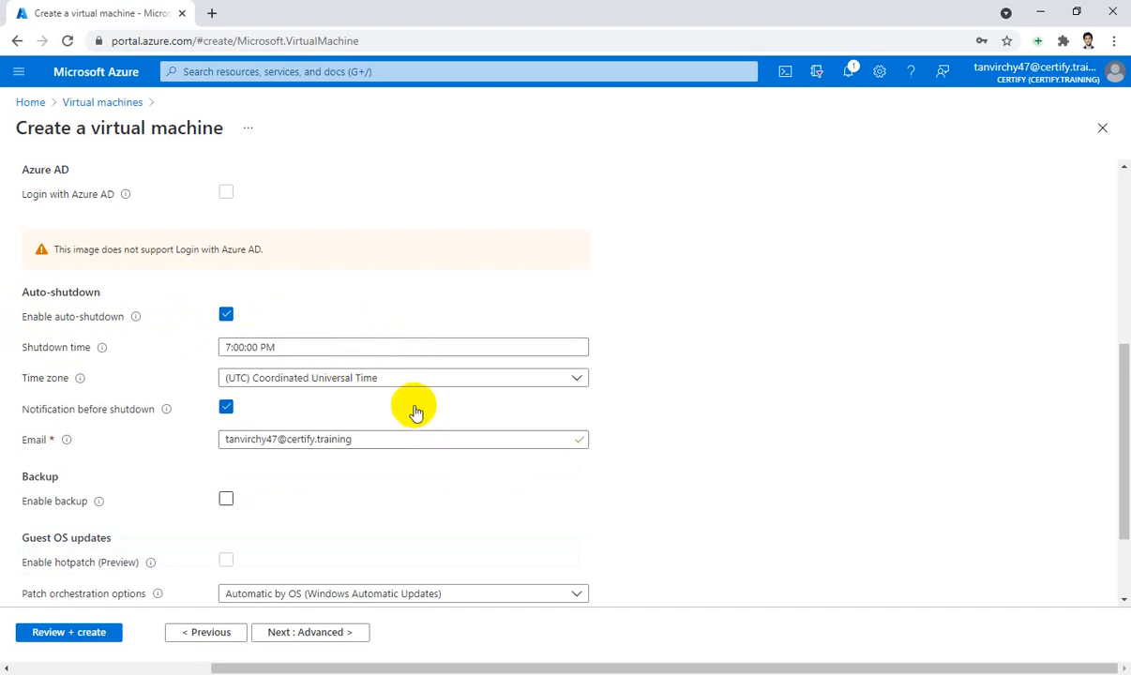
# Set the auto-shutdown time zone to (UTC+06:00) Dhaka, keeping 7:00:00 PM
pyautogui.click(445, 346)
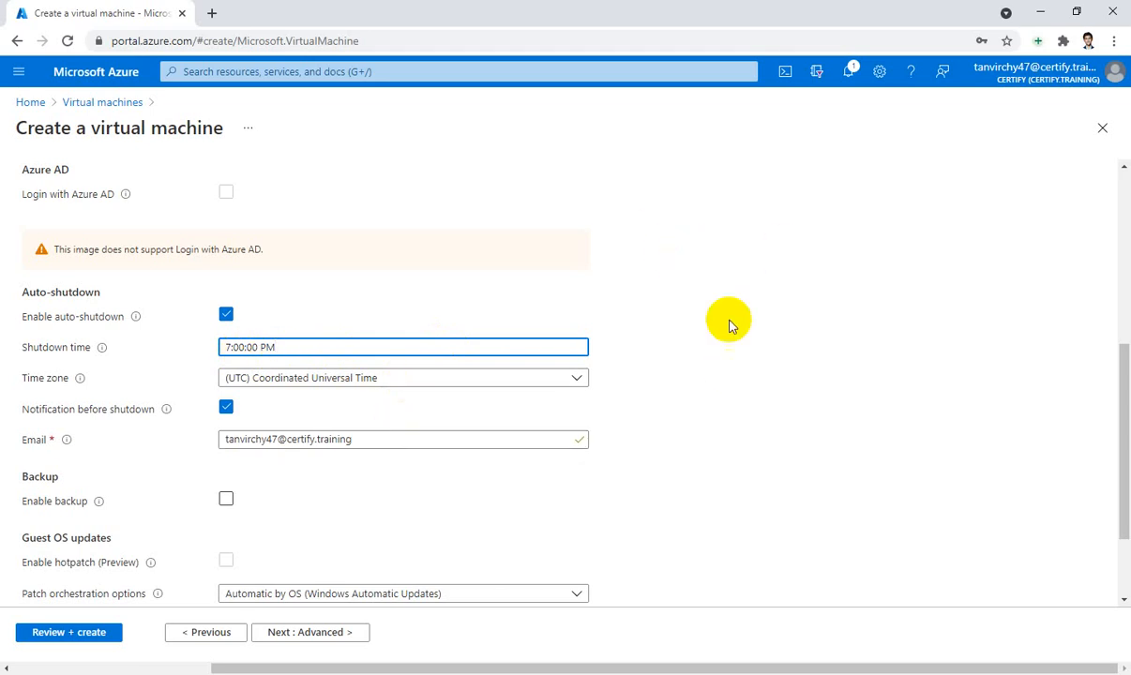
pyautogui.click(540, 377)
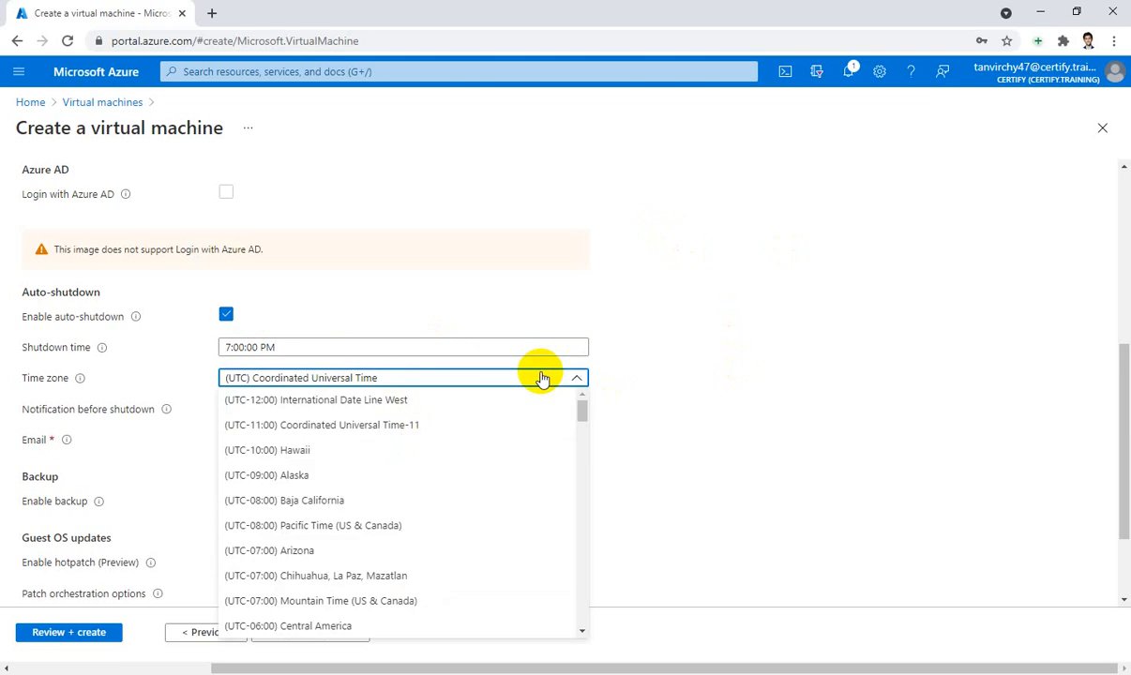
pyautogui.scroll(-4, 518, 456)
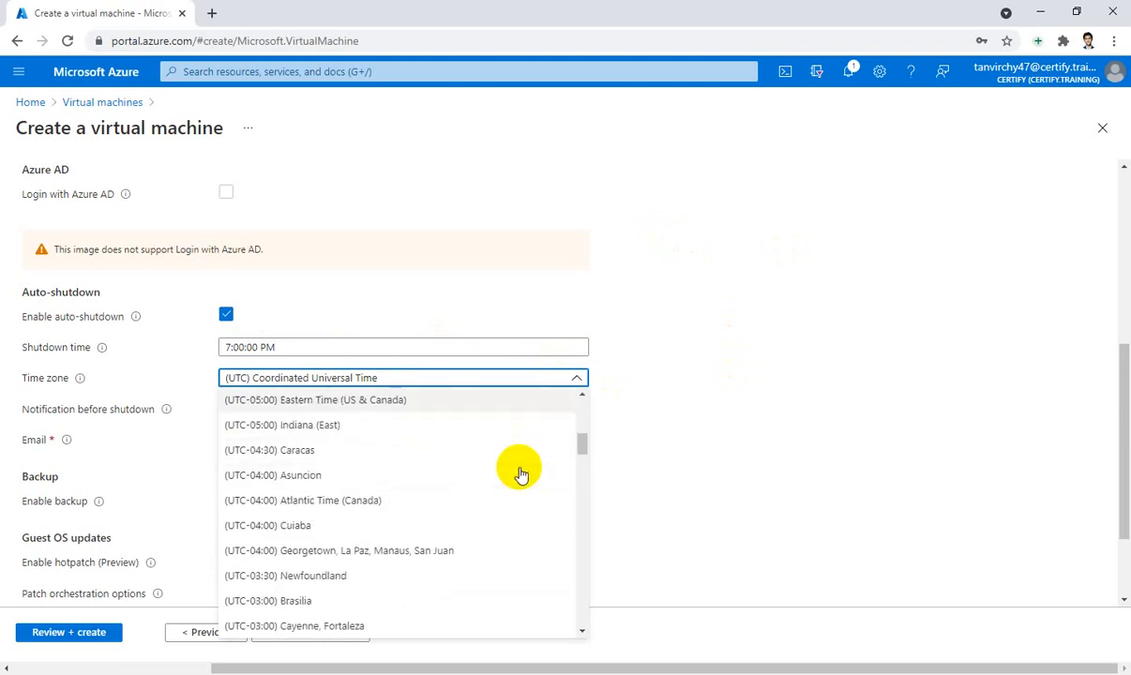
pyautogui.scroll(1, 522, 474)
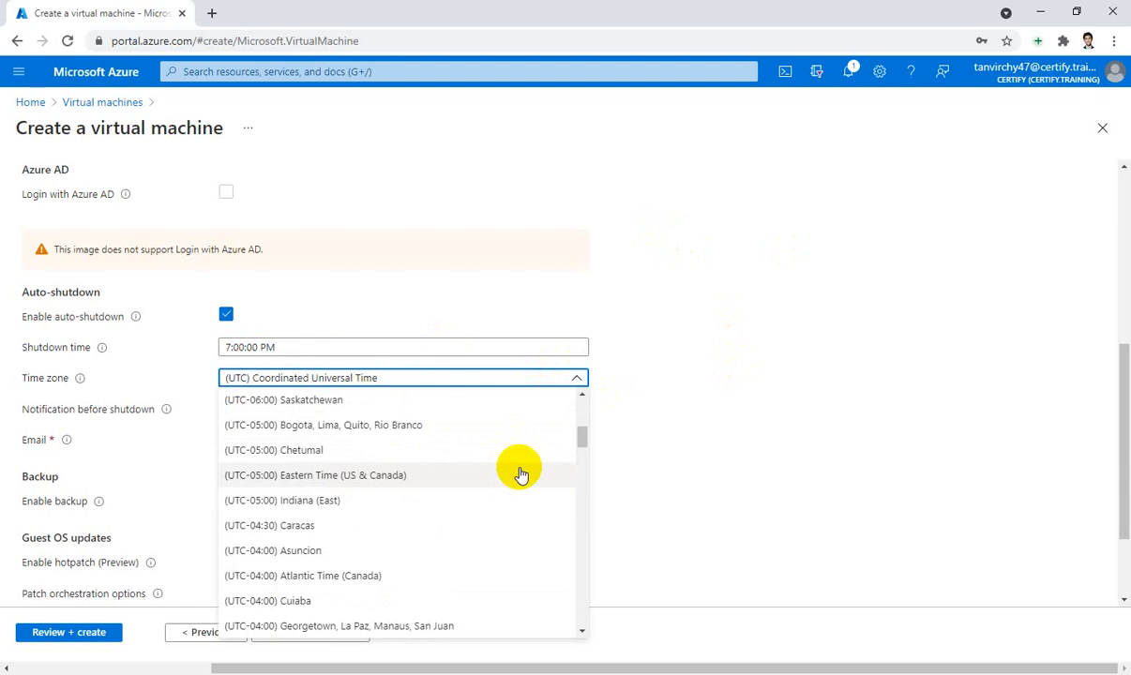
pyautogui.scroll(-7, 522, 474)
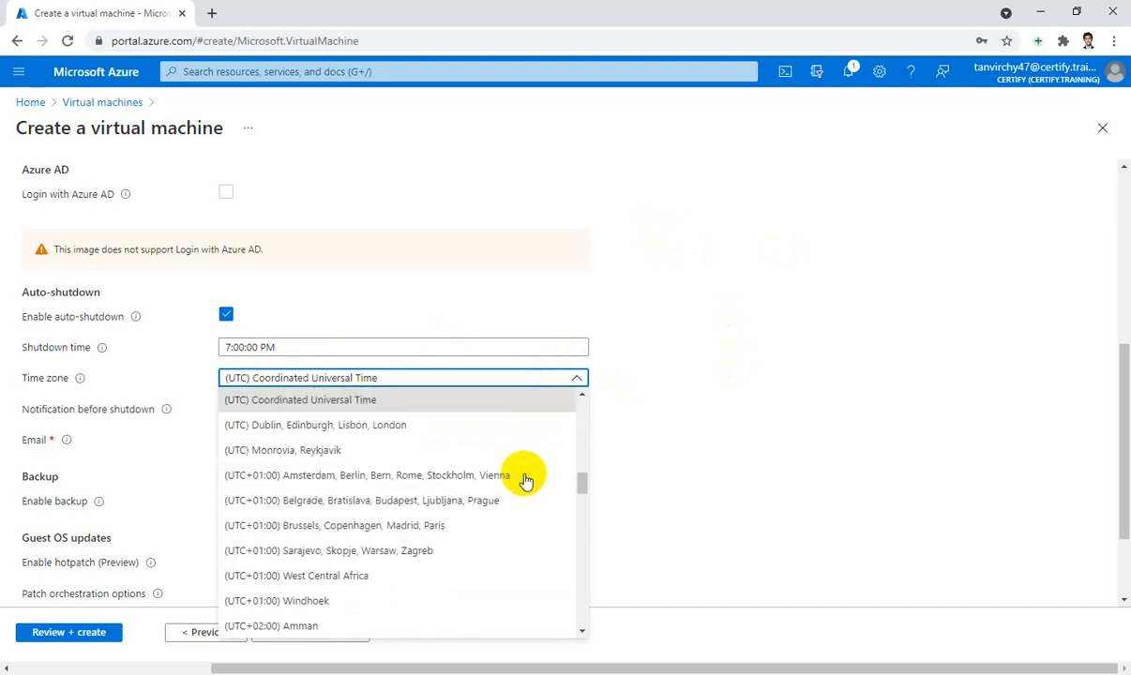
pyautogui.scroll(-8, 526, 481)
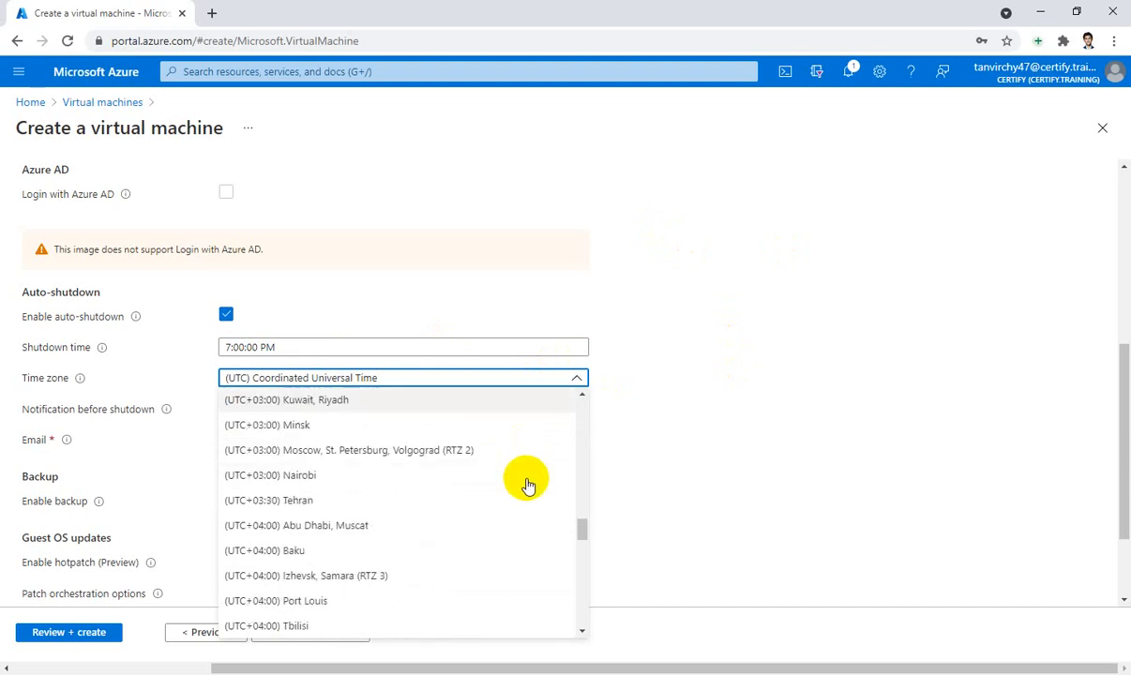
pyautogui.scroll(-5, 526, 482)
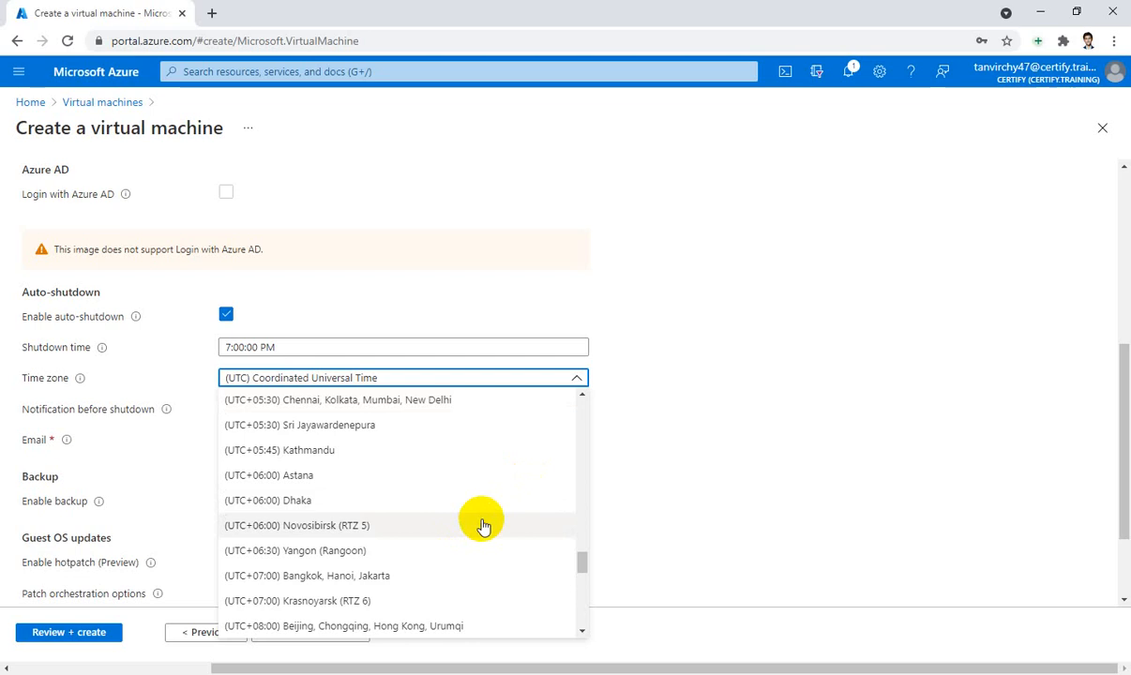
pyautogui.click(319, 501)
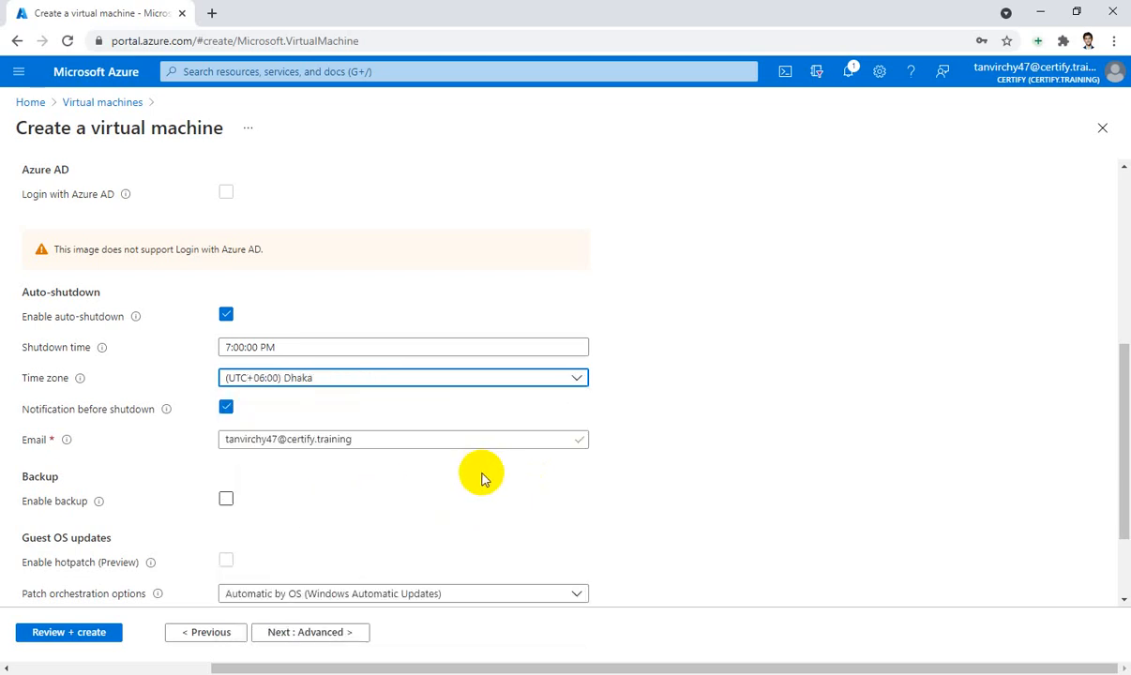
# Check the notification e-mail address and continue to the Advanced tab
pyautogui.scroll(-3, 482, 480)
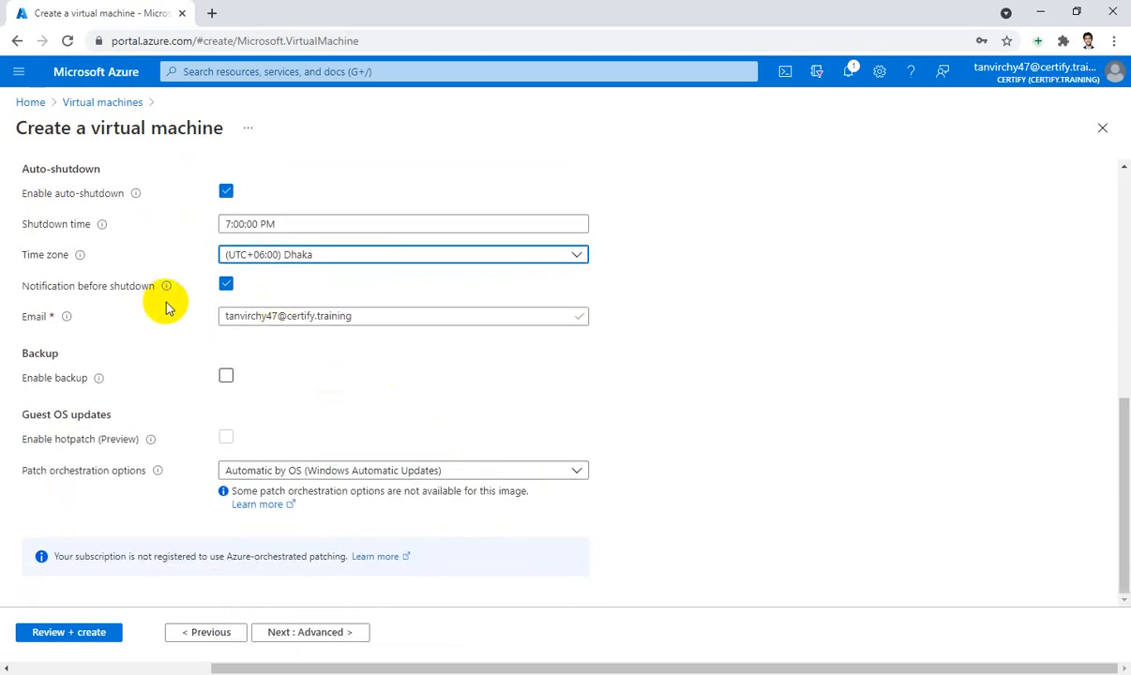
pyautogui.moveTo(387, 315); pyautogui.dragTo(213, 334)
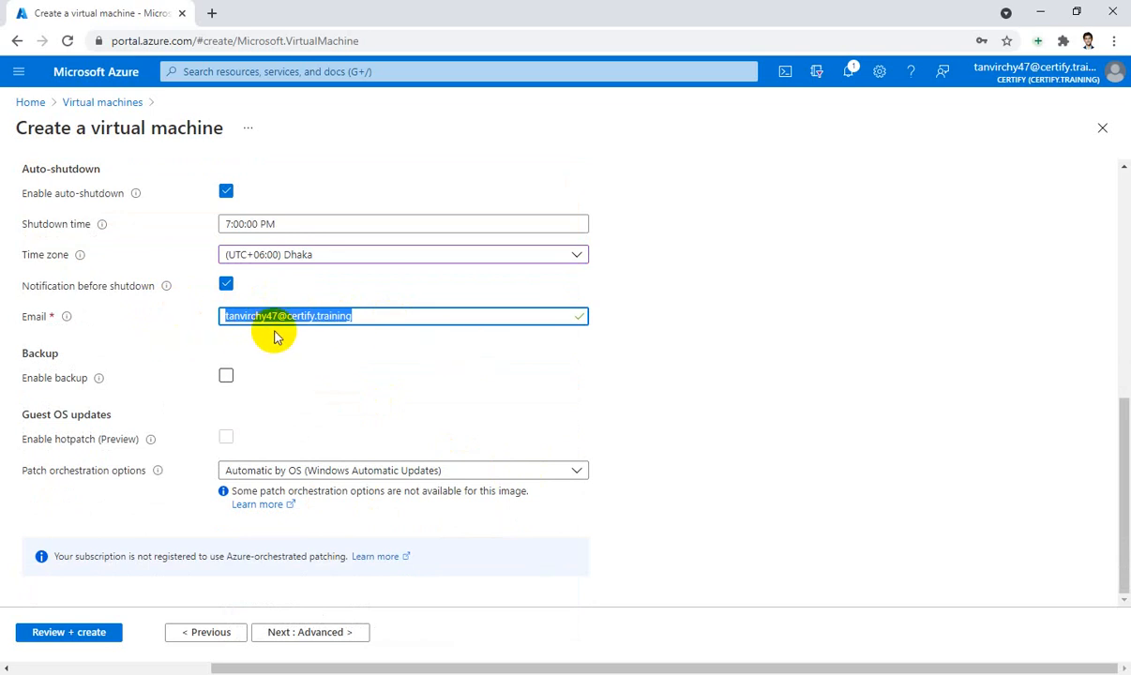
pyautogui.click(688, 286)
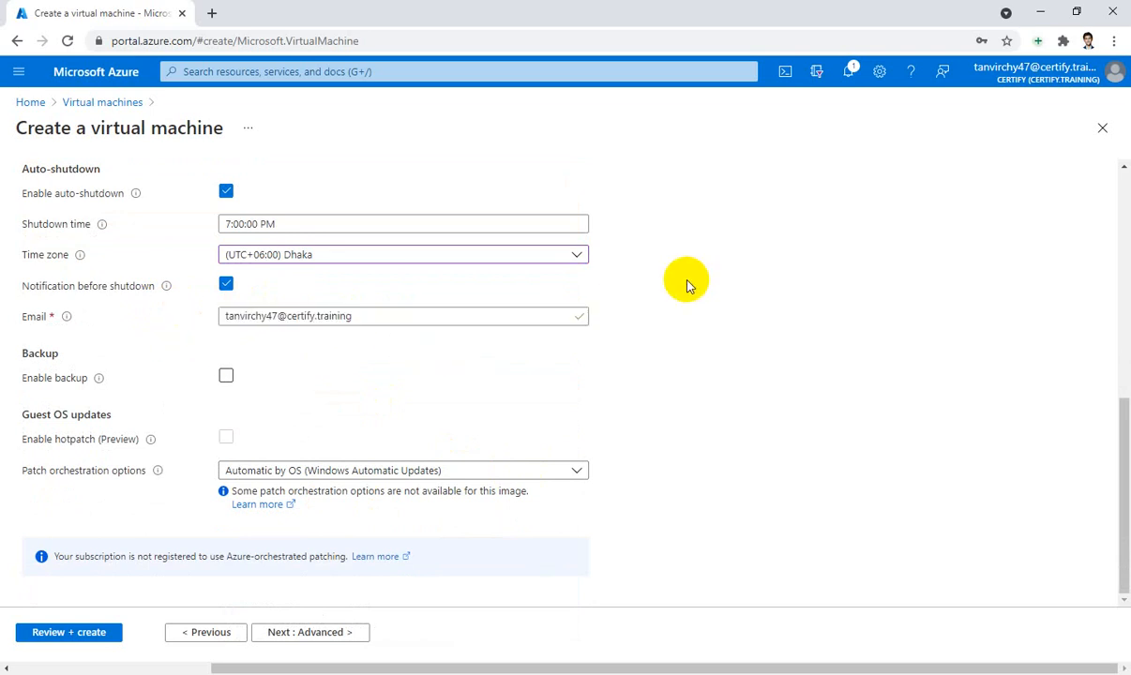
pyautogui.click(311, 635)
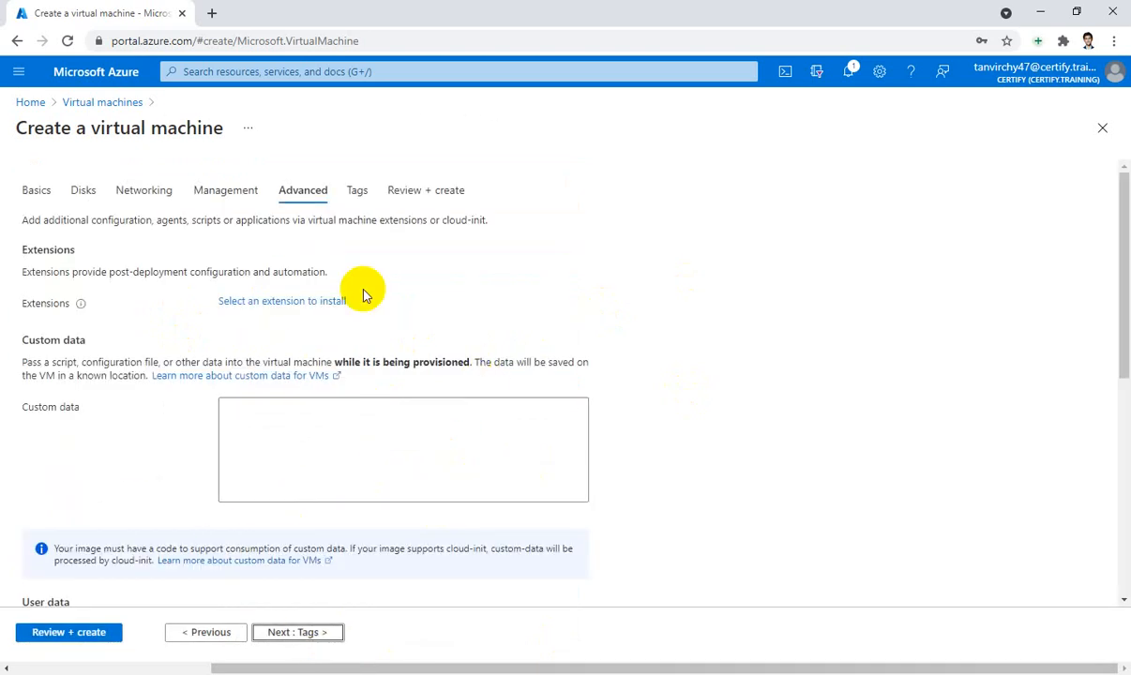
# Skip the Advanced and Tags tabs and open Review + create until validation passes
pyautogui.scroll(-2, 364, 343)
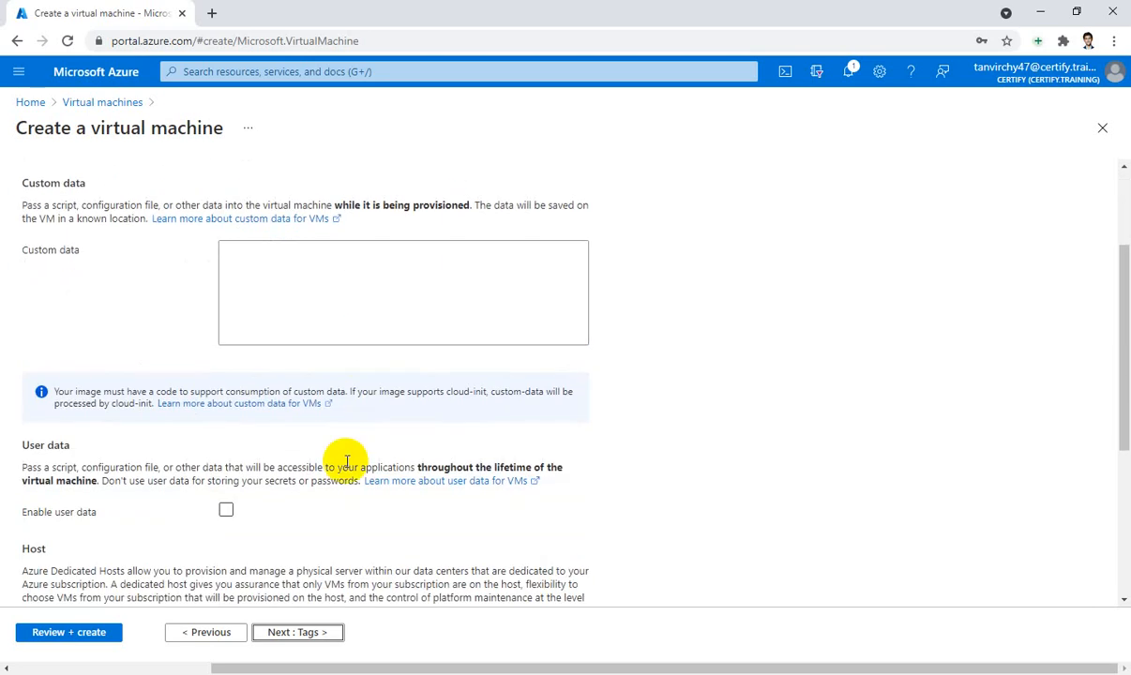
pyautogui.scroll(2, 366, 544)
pyautogui.click(315, 636)
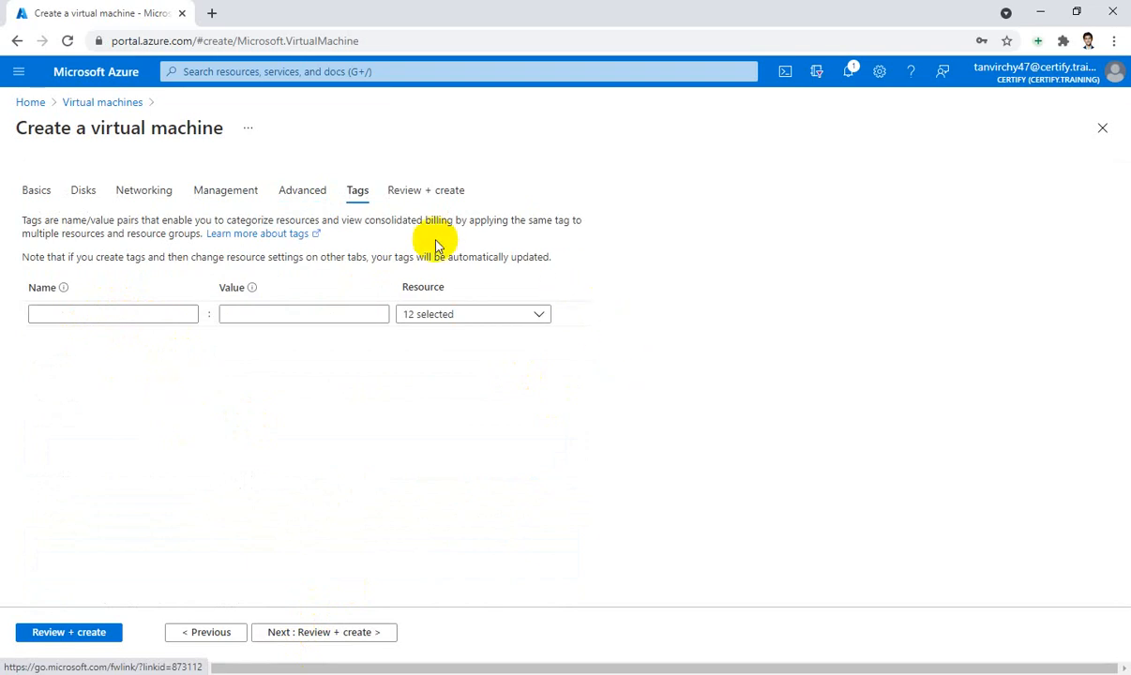
pyautogui.click(427, 193)
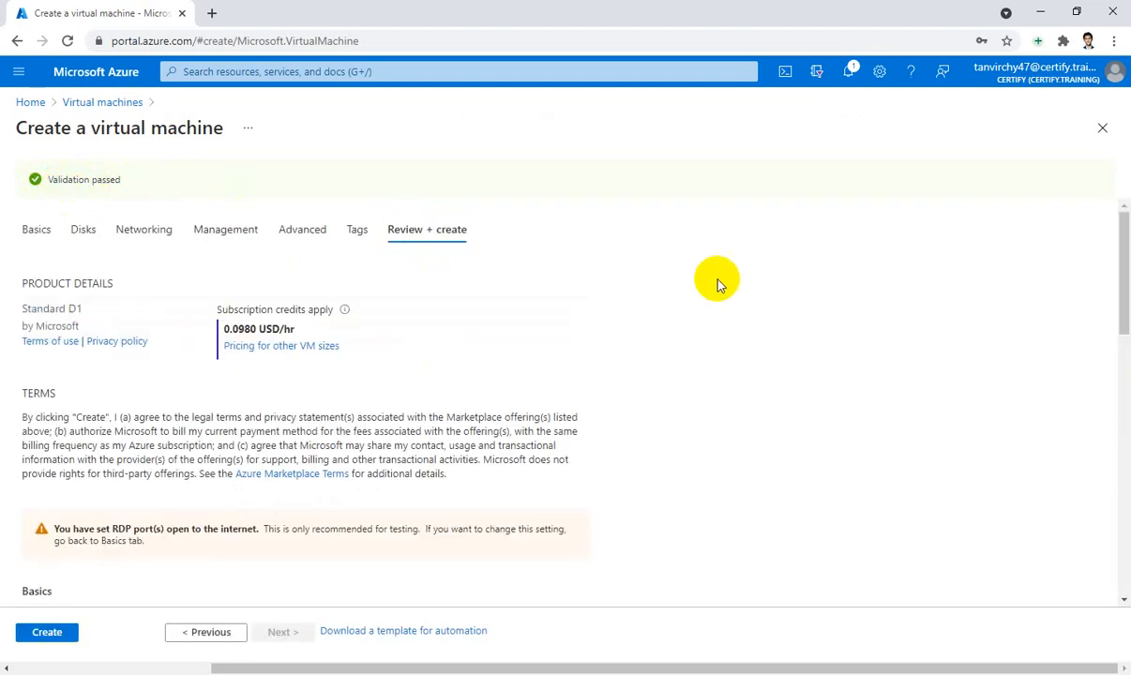
# Look over the validated testVM summary (Standard D1, 0.0980 USD/hr) and submit it with Create
pyautogui.scroll(-3, 720, 282)
pyautogui.scroll(-1, 720, 282)
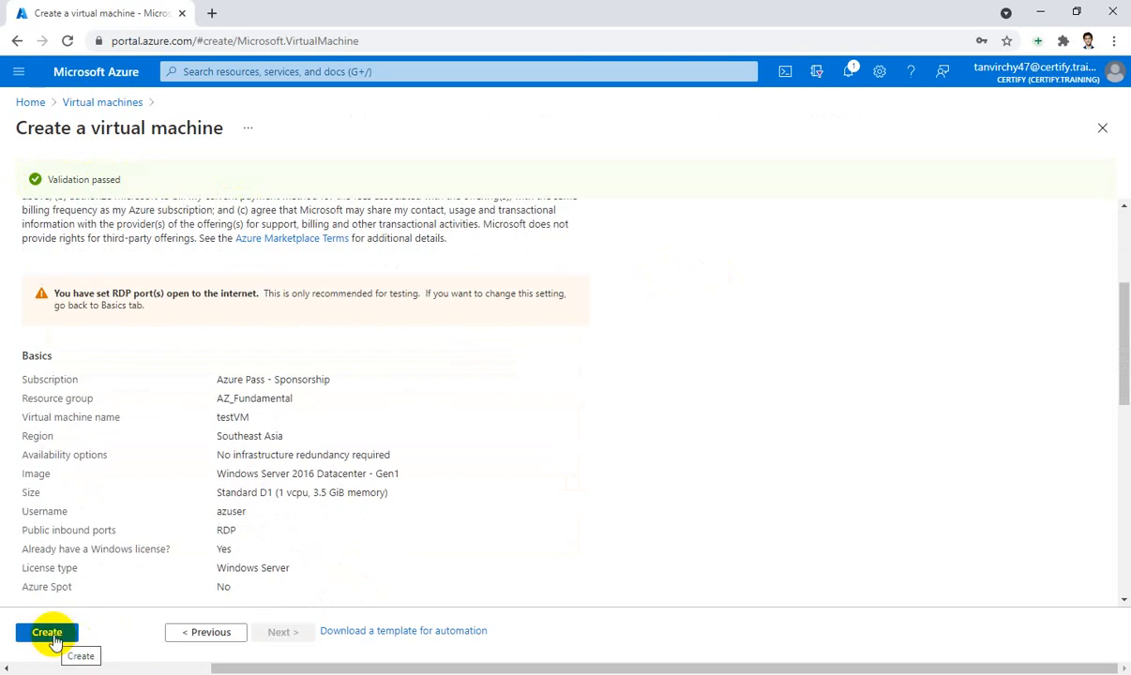
pyautogui.scroll(-2, 502, 439)
pyautogui.scroll(1, 503, 439)
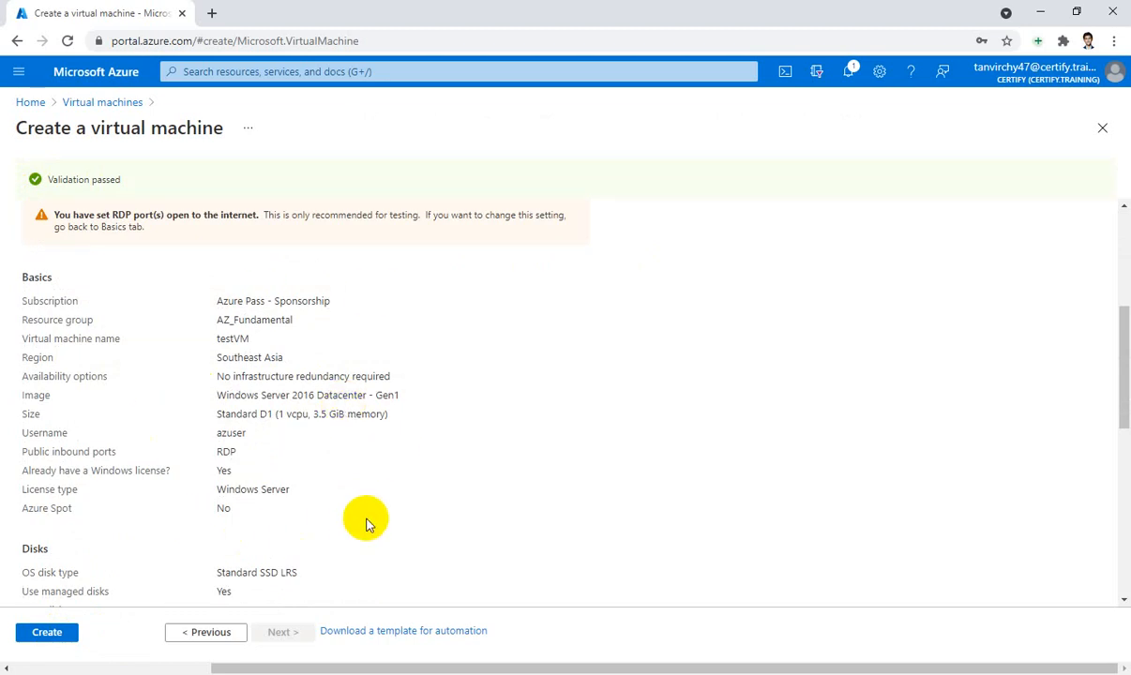
pyautogui.scroll(-1, 366, 523)
pyautogui.scroll(-3, 328, 493)
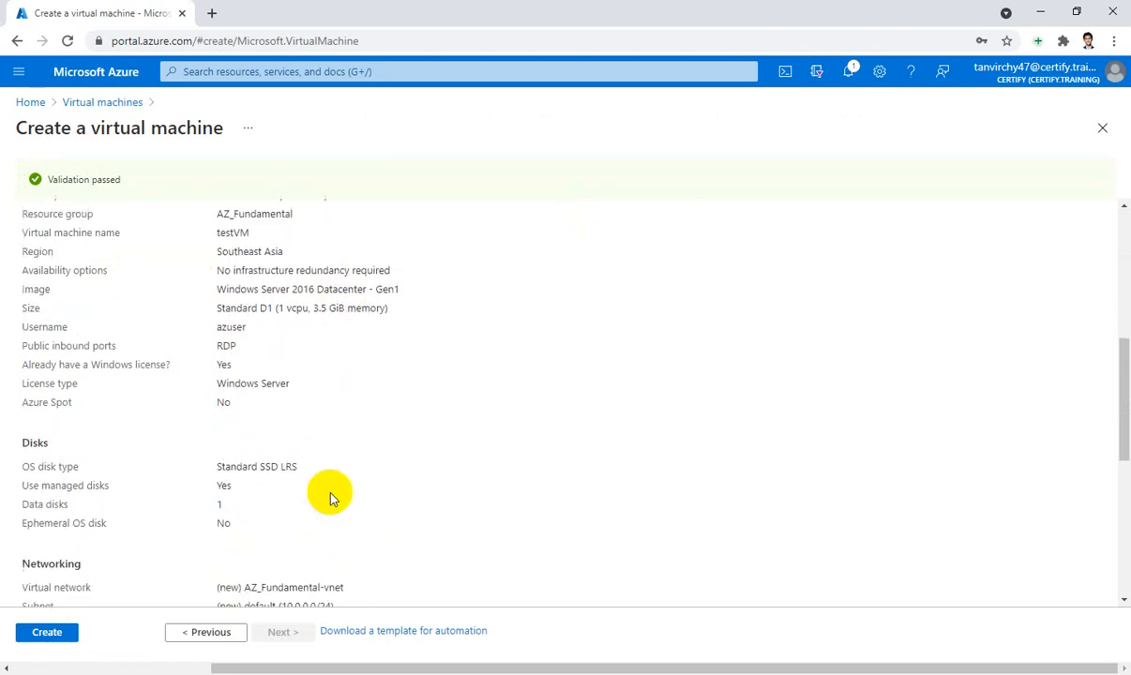
pyautogui.scroll(-2, 329, 497)
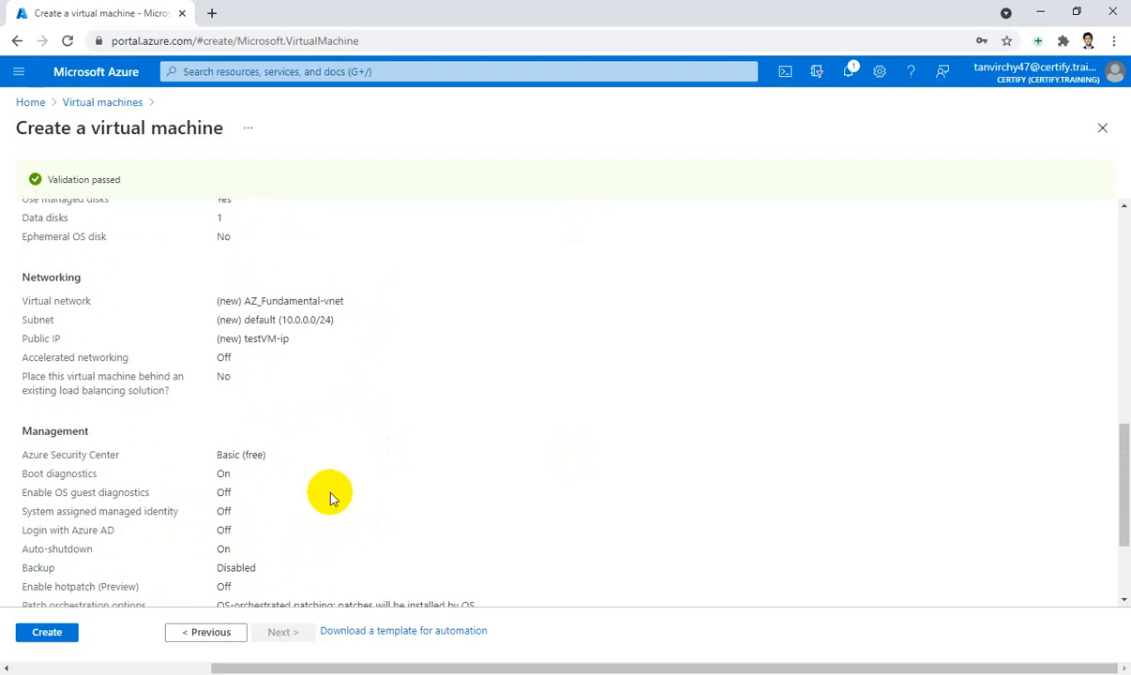
pyautogui.scroll(-1, 330, 499)
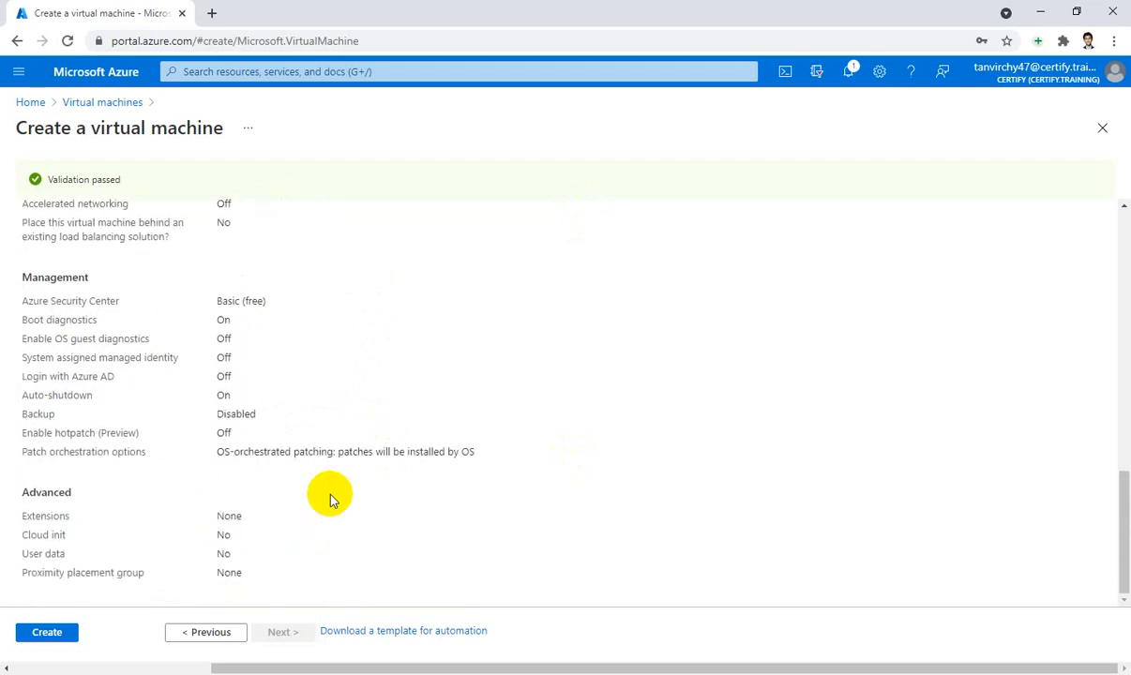
pyautogui.click(47, 633)
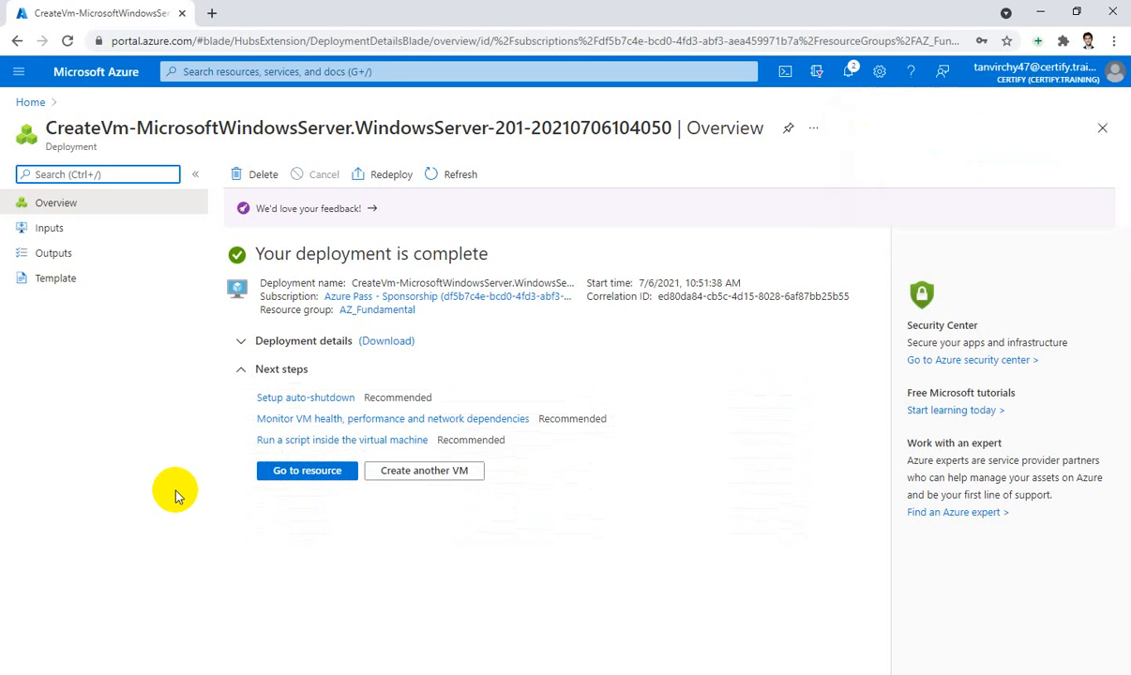
# Open the deployed testVM to see it running, then return to the portal Home page
pyautogui.click(314, 478)
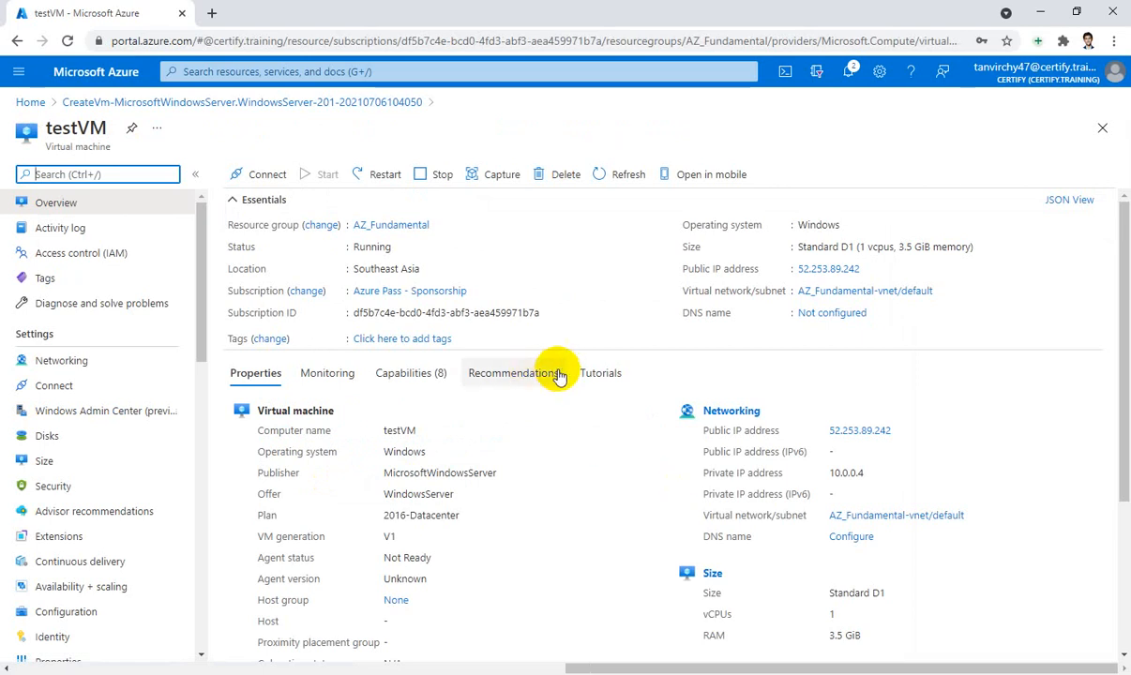
pyautogui.click(28, 103)
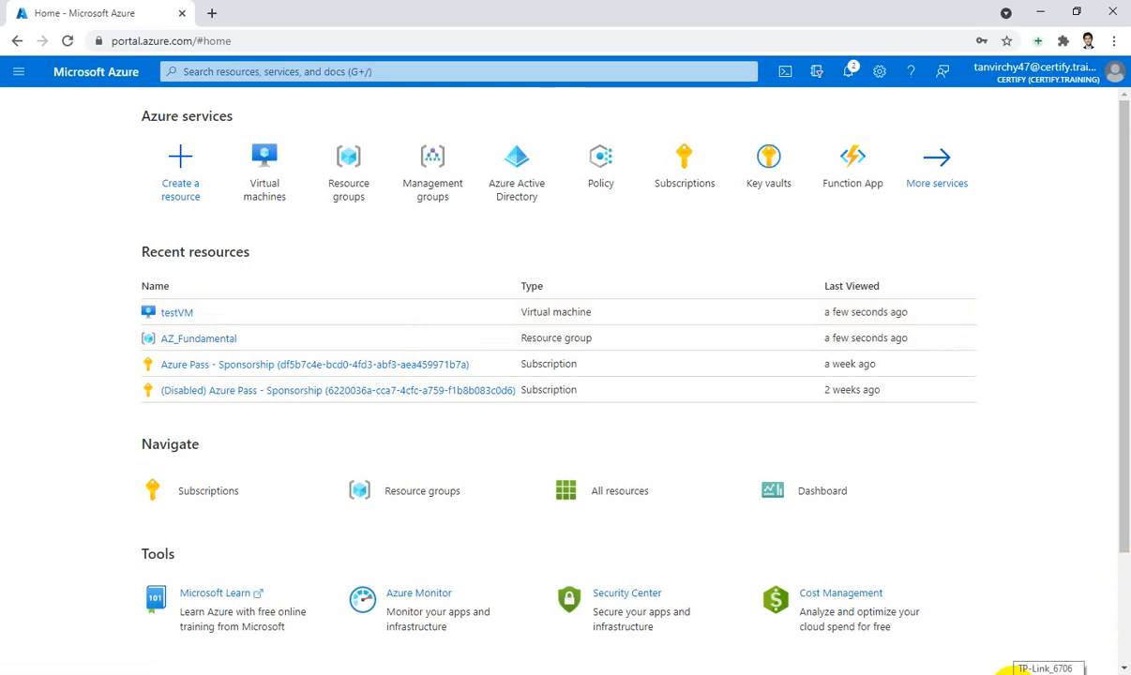
# Connect to the Redmi Go Wi-Fi network, dismiss the connection error, and reload the portal home page
pyautogui.click(1107, 672)
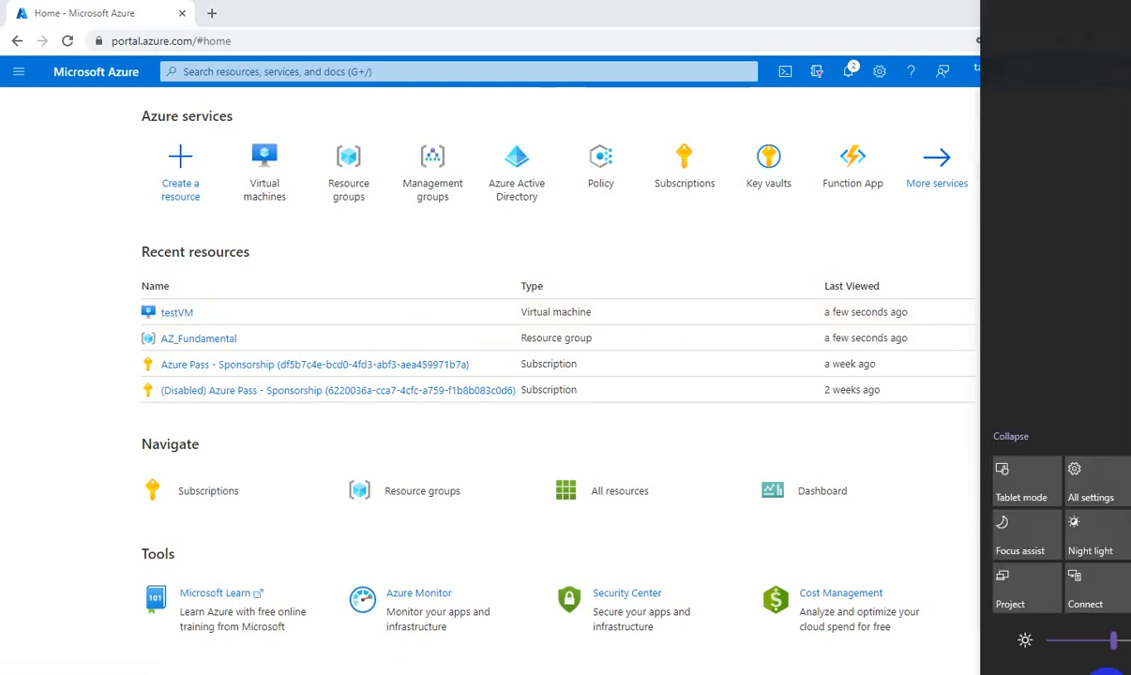
pyautogui.click(1022, 607)
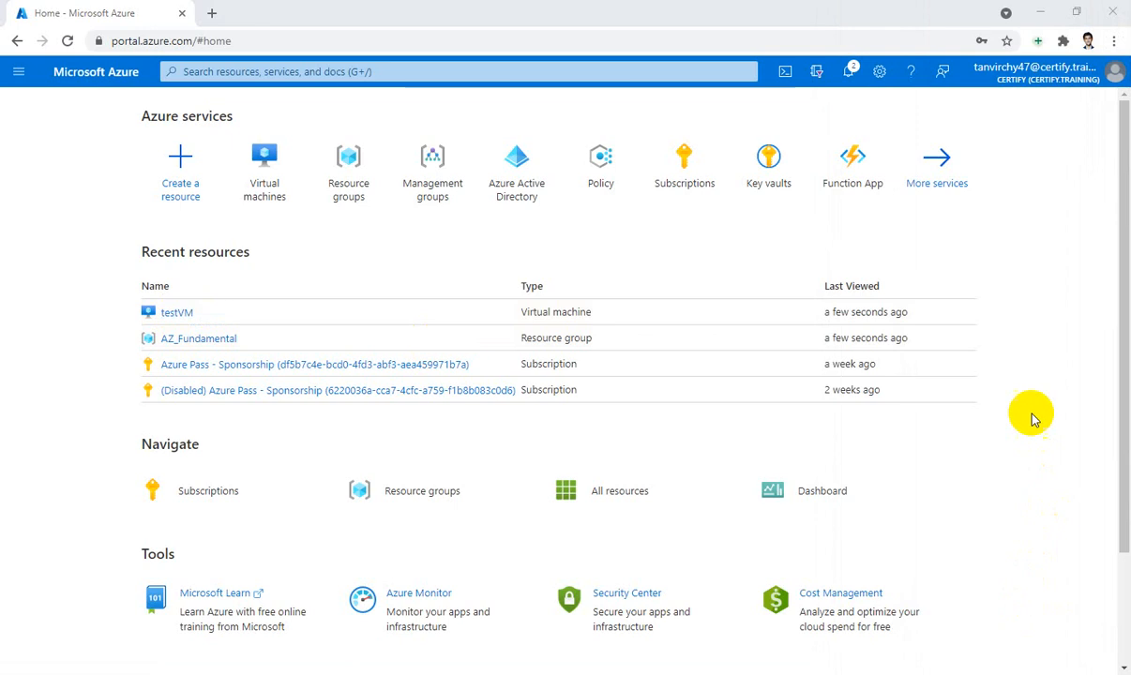
pyautogui.click(902, 427)
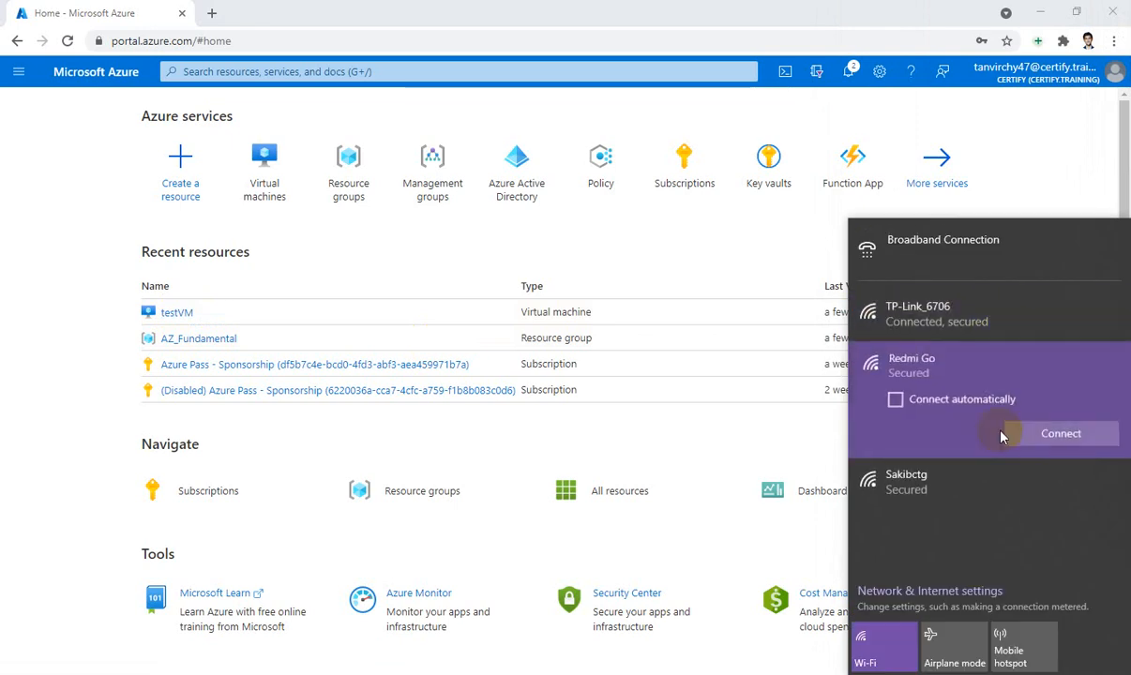
pyautogui.click(1061, 434)
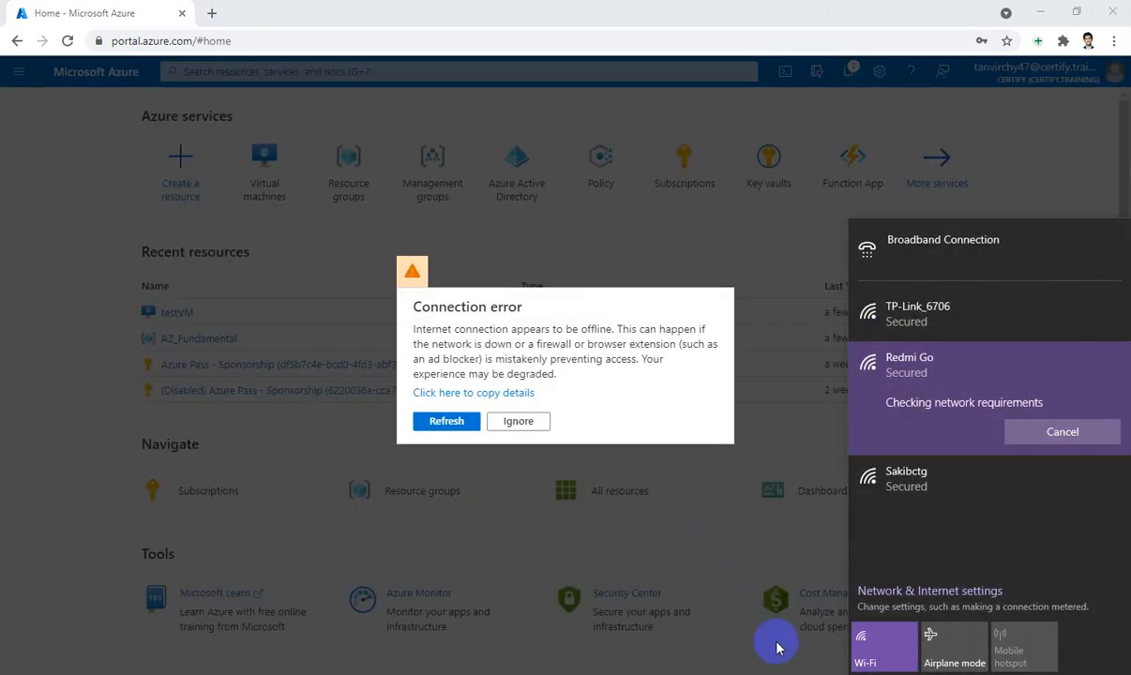
pyautogui.click(727, 588)
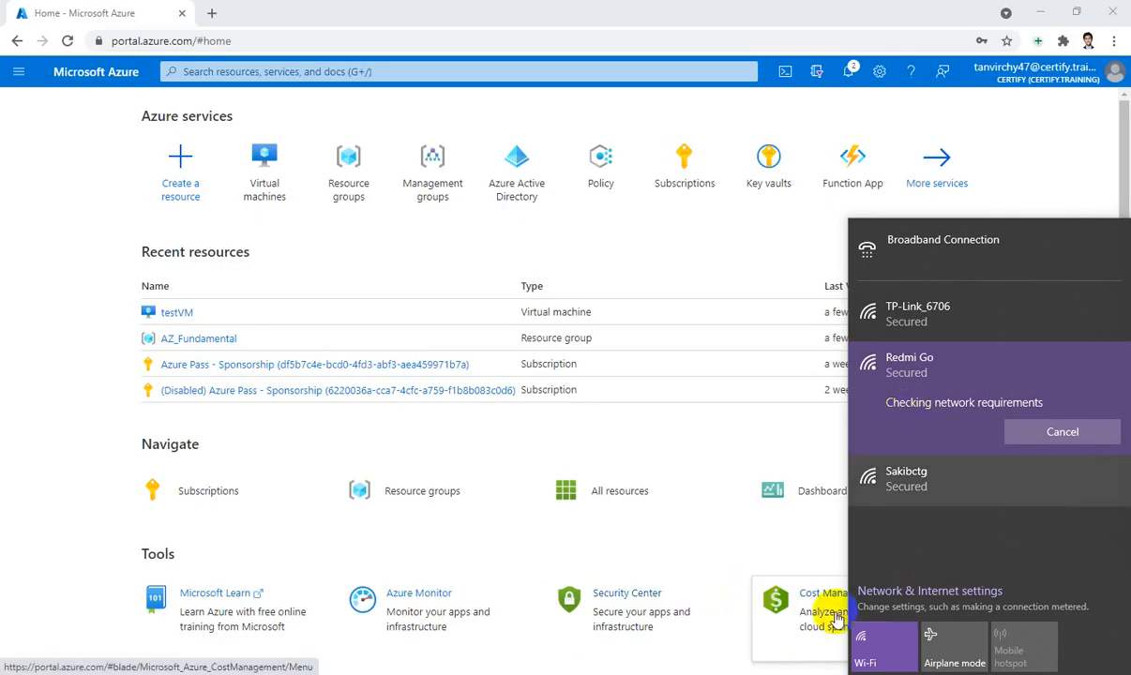
pyautogui.click(790, 674)
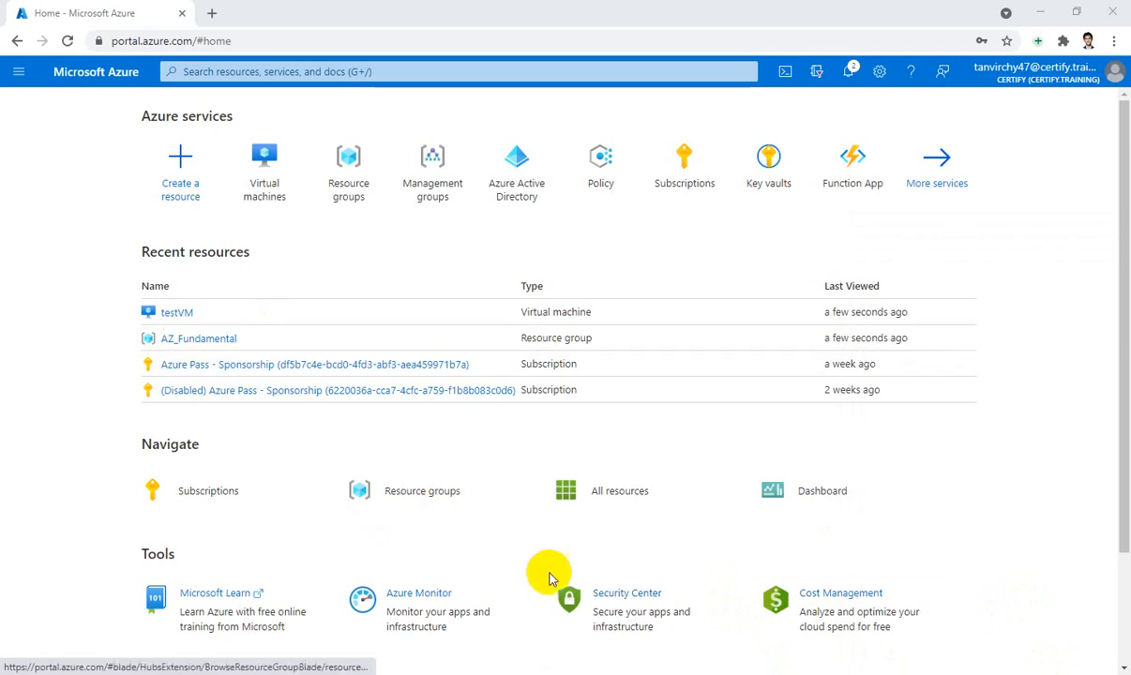
pyautogui.click(68, 41)
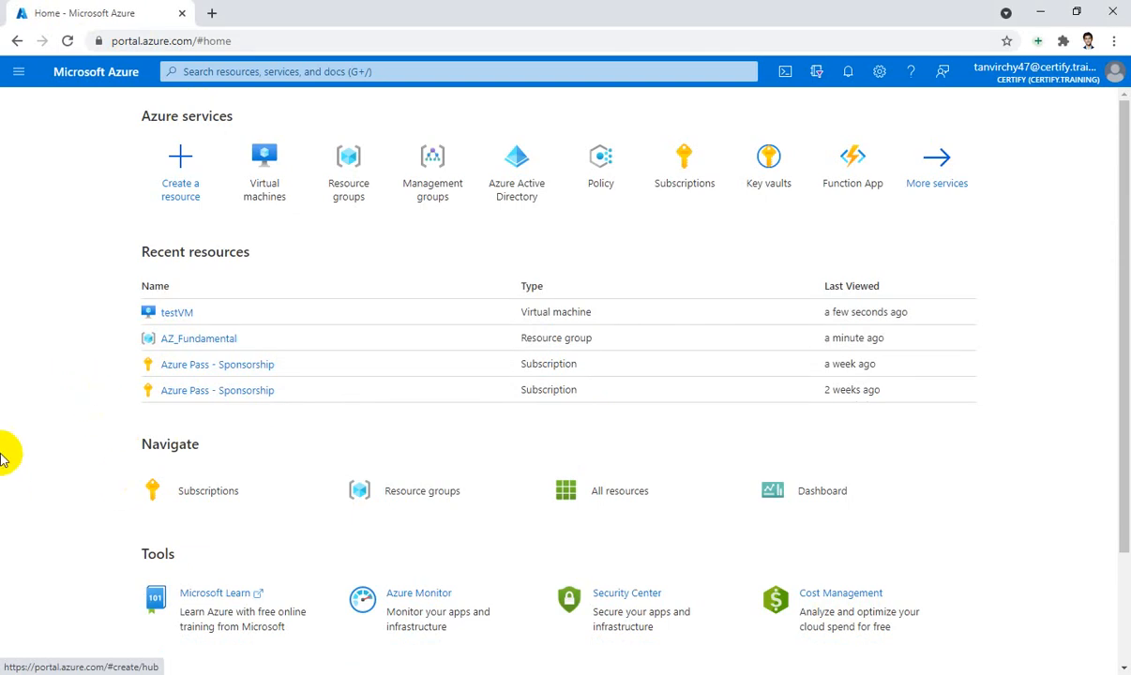
# Download testVM.rdp from testVM's RDP connect page and show it in the Downloads folder
pyautogui.click(180, 315)
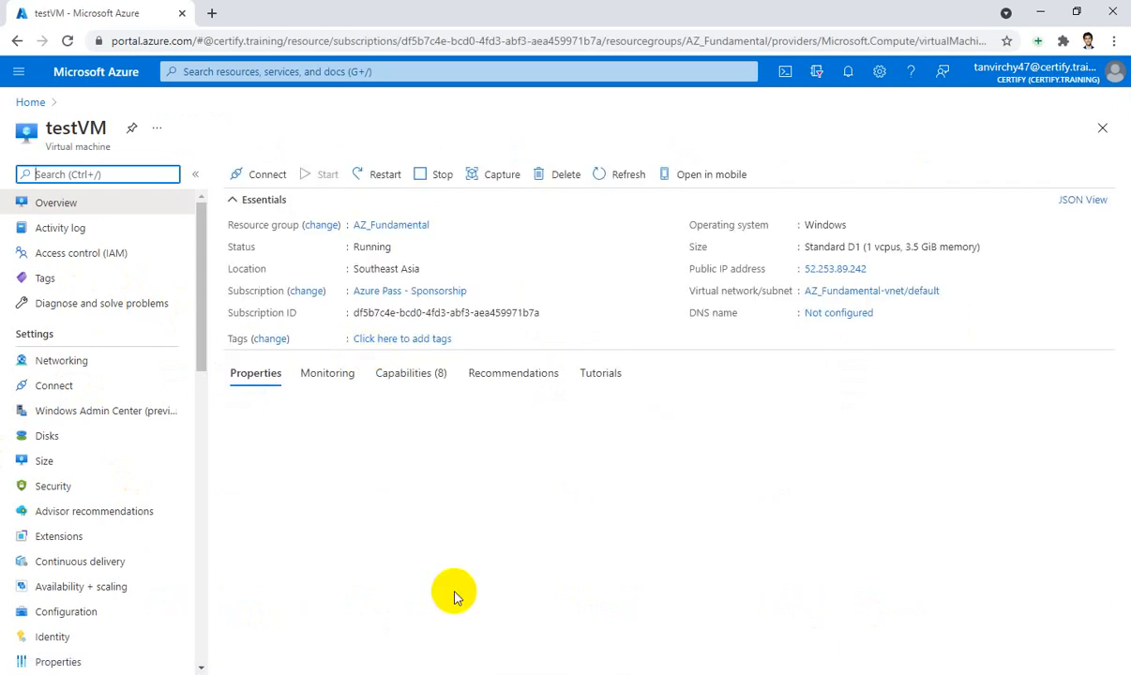
pyautogui.click(253, 181)
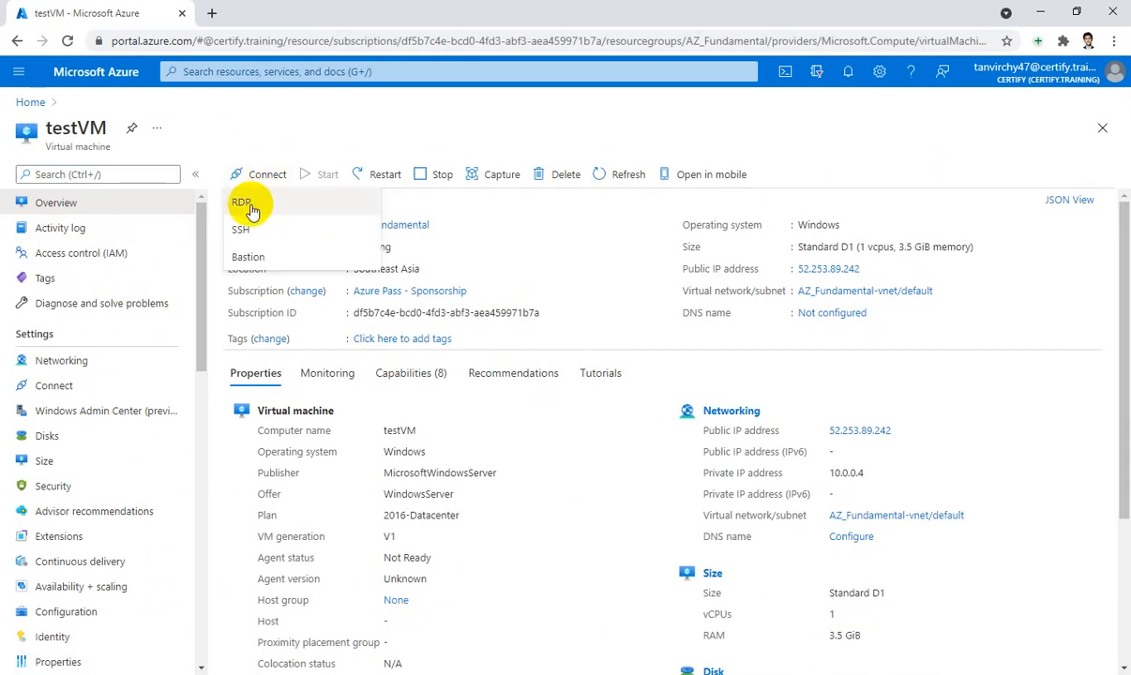
pyautogui.click(249, 207)
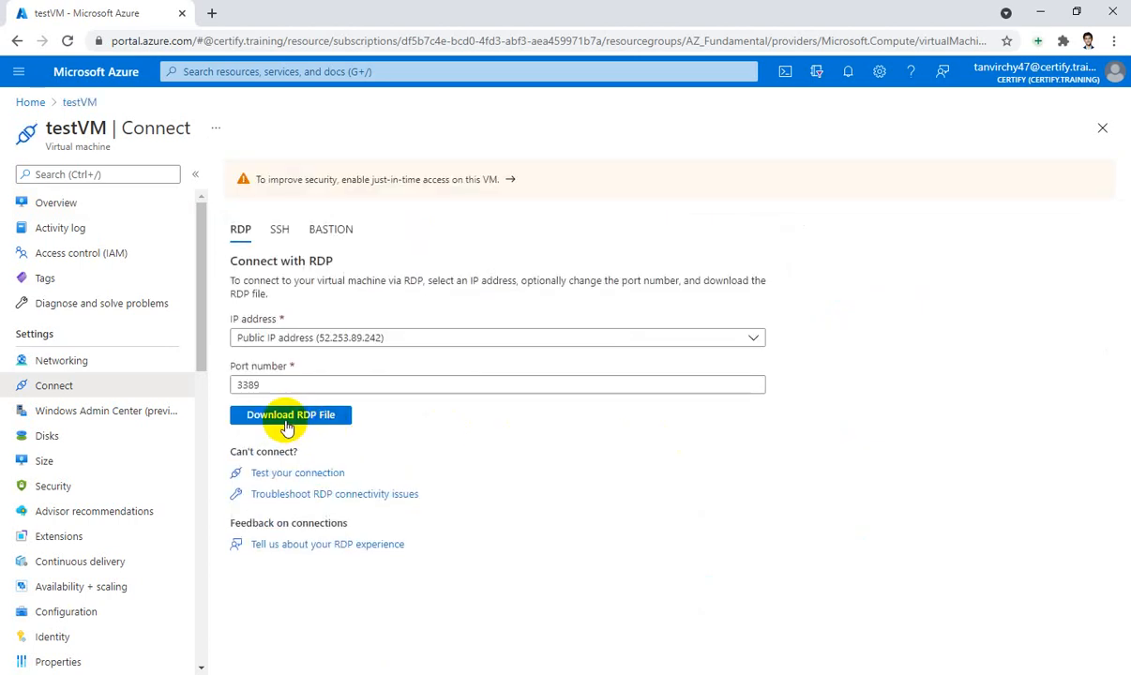
pyautogui.click(305, 422)
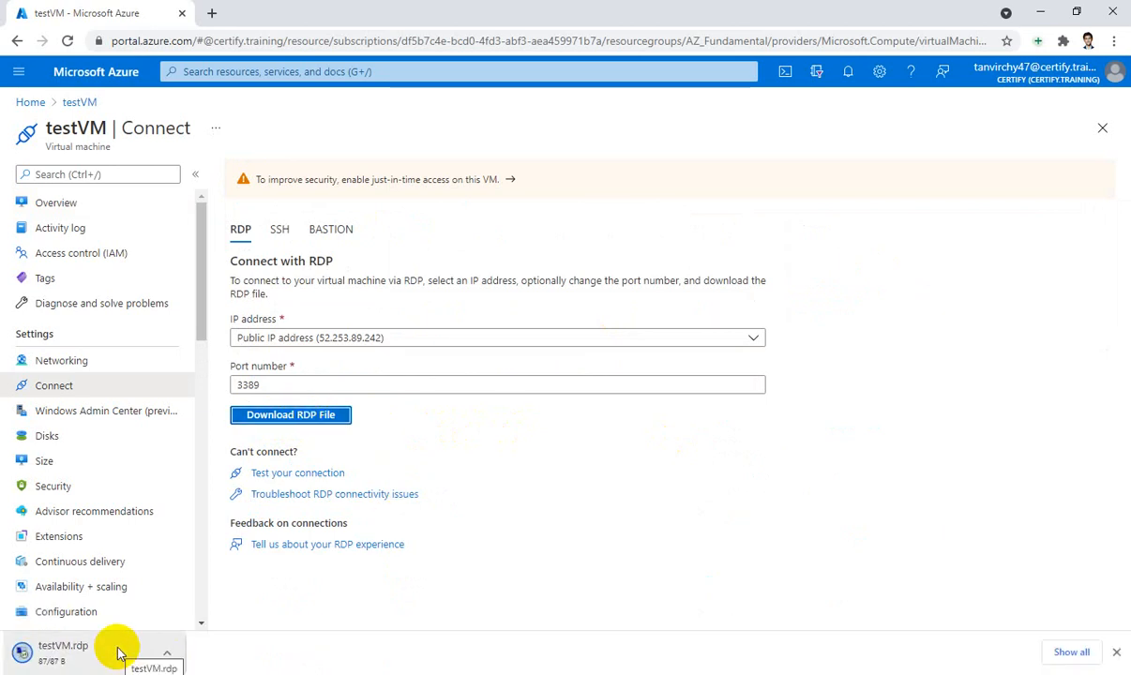
pyautogui.click(169, 654)
pyautogui.click(223, 602)
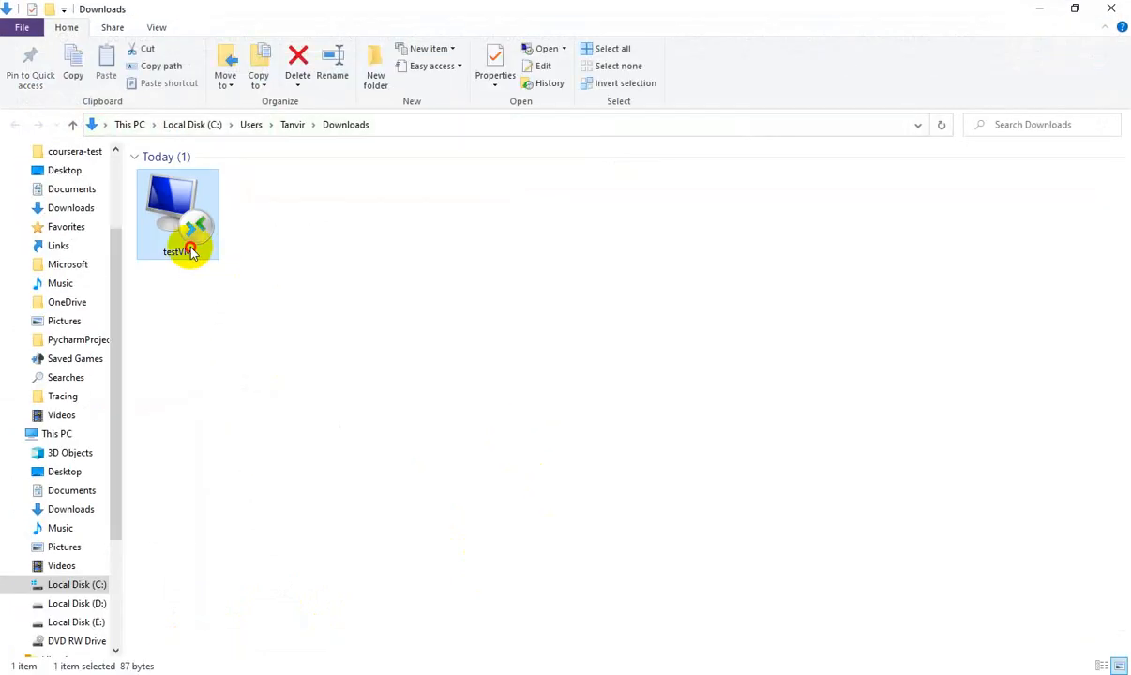
# Launch testVM.rdp, sign in with the admin user name and password, and accept the certificate
pyautogui.doubleClick(191, 251)
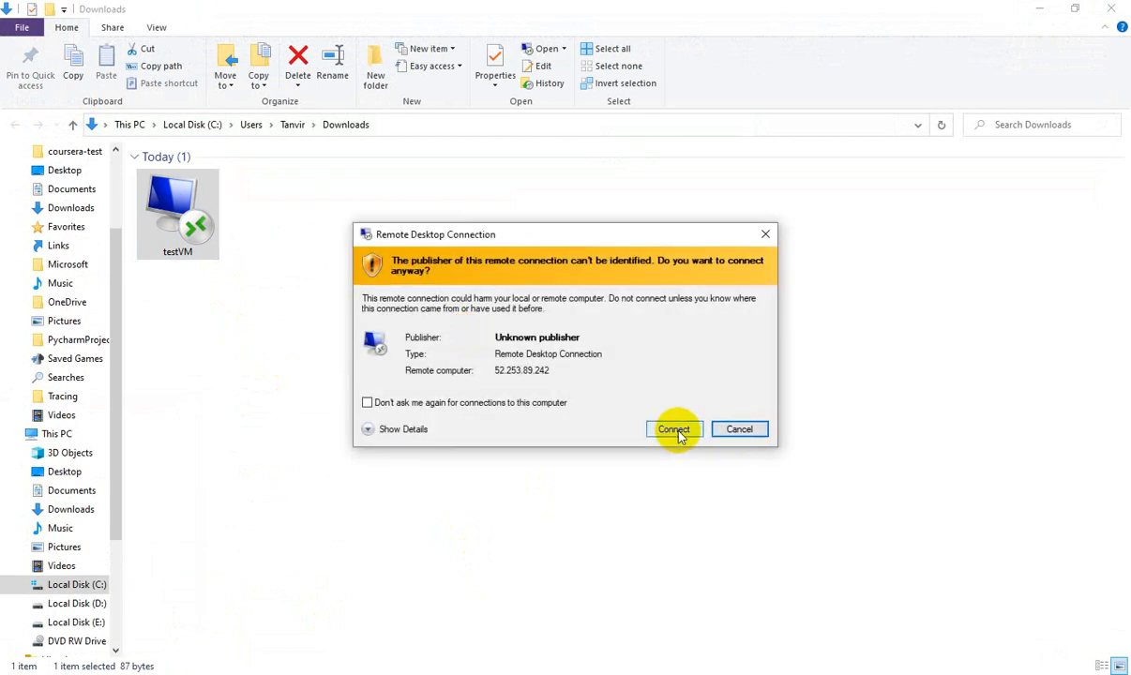
pyautogui.click(675, 431)
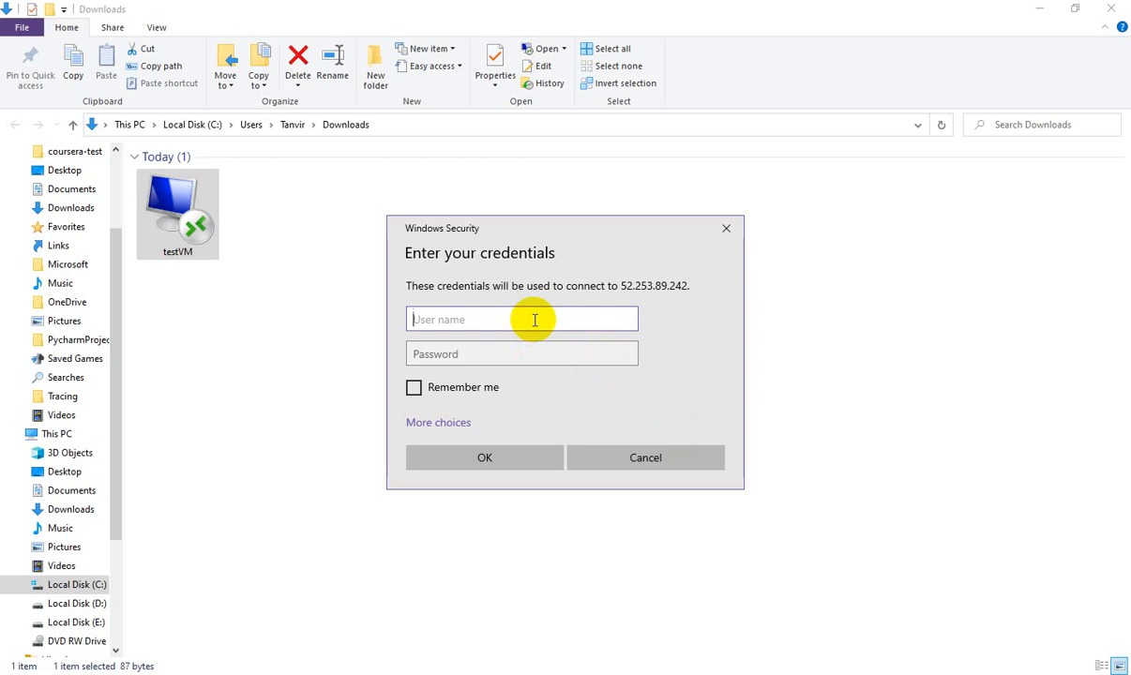
pyautogui.write('azuser')
pyautogui.press('Tab')
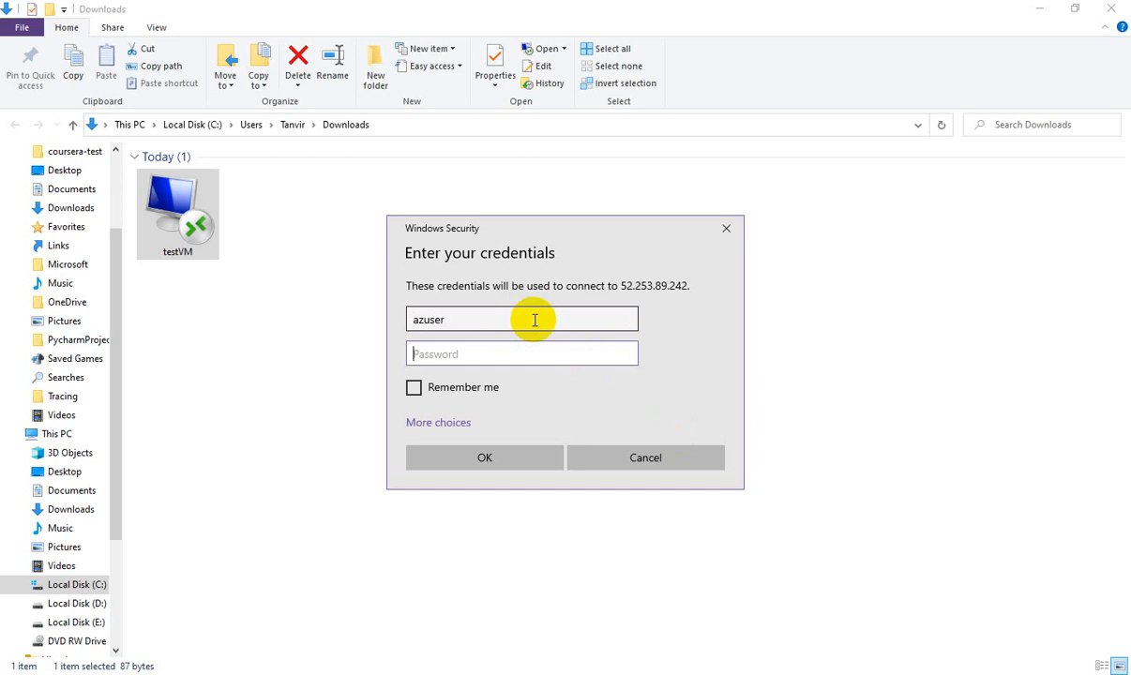
pyautogui.write('*********')
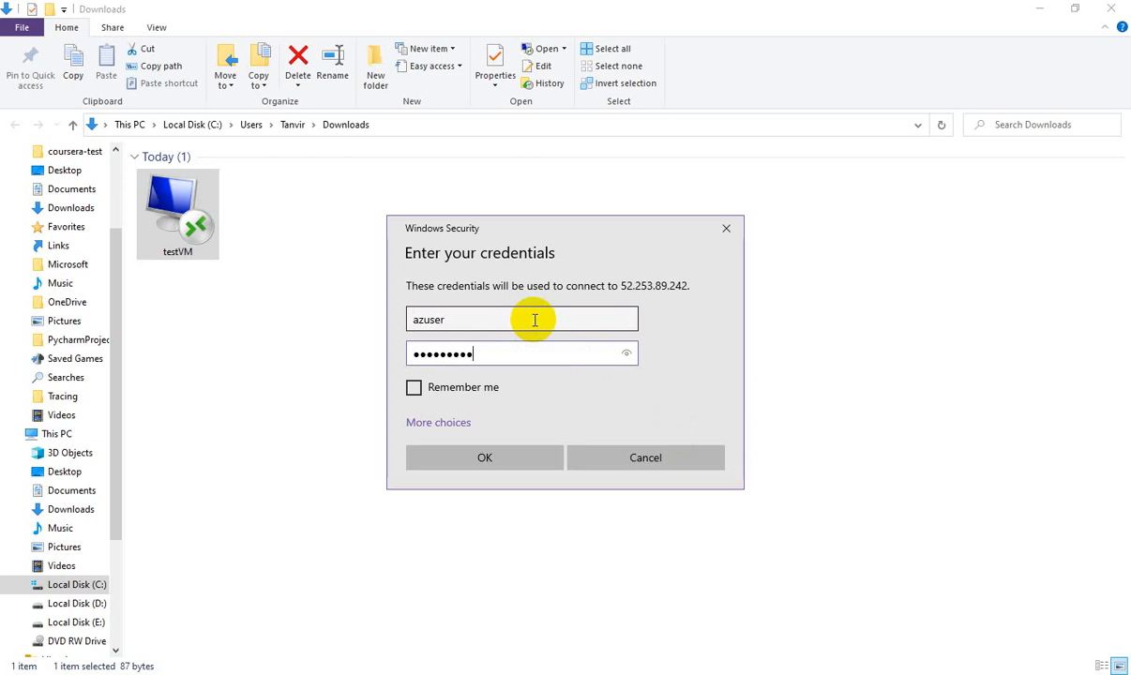
pyautogui.write('***')
pyautogui.press('Return')
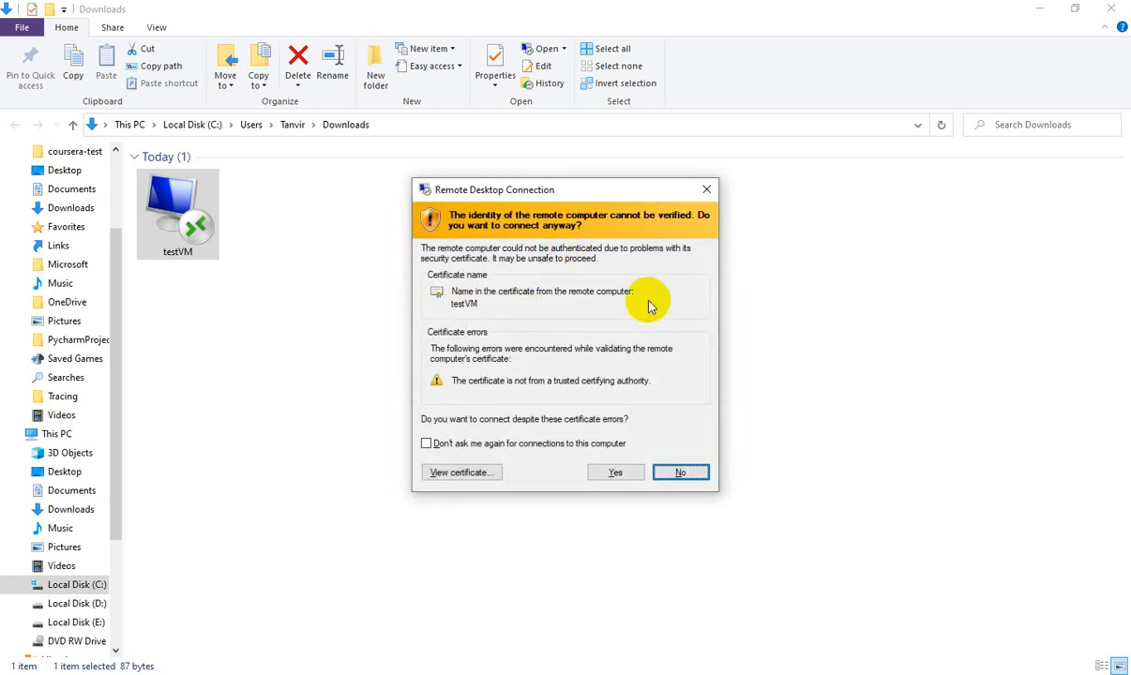
pyautogui.click(622, 474)
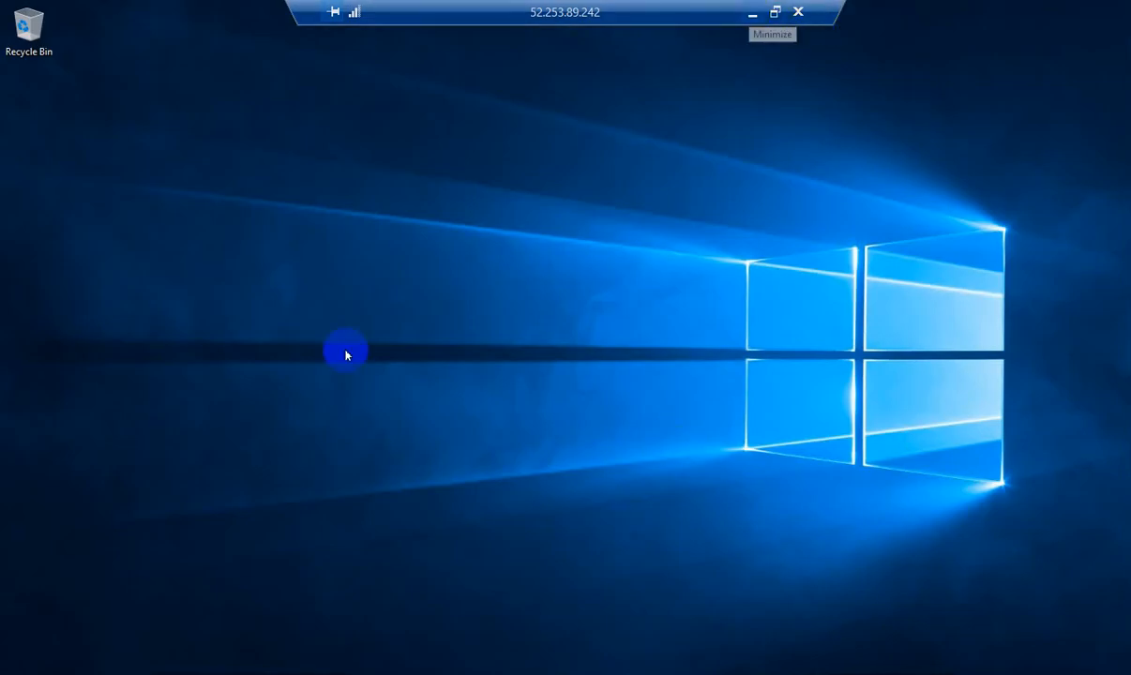
# Minimize the Downloads window, restore the testVM session full screen, and allow network discoverability
pyautogui.click(753, 13)
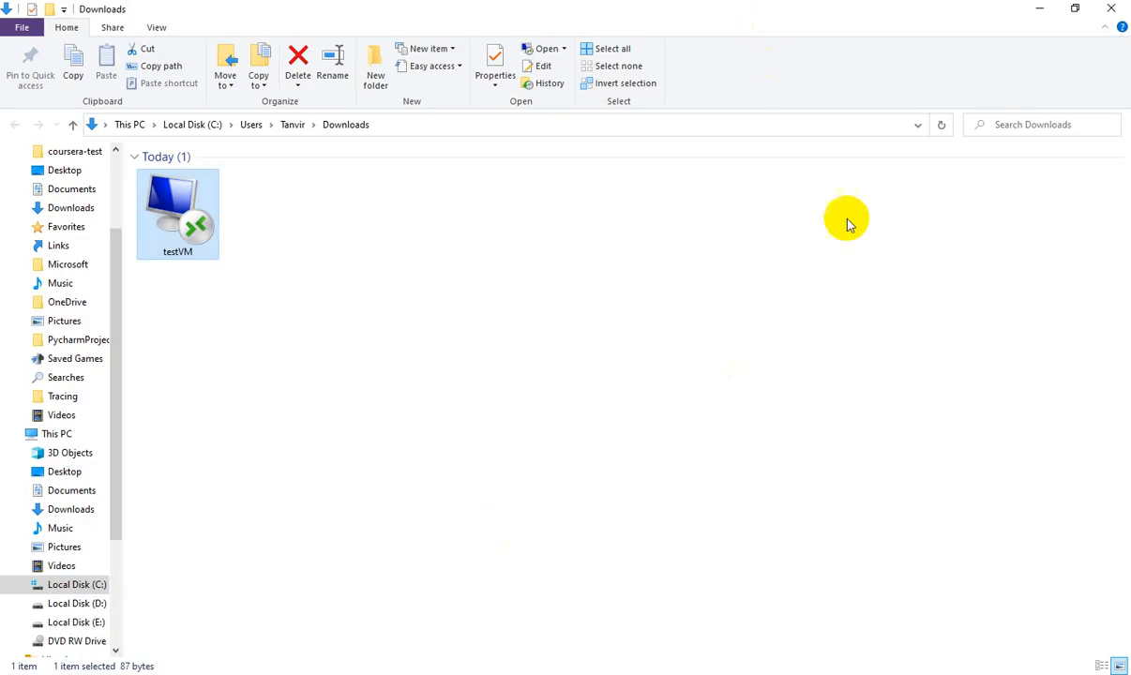
pyautogui.click(1037, 9)
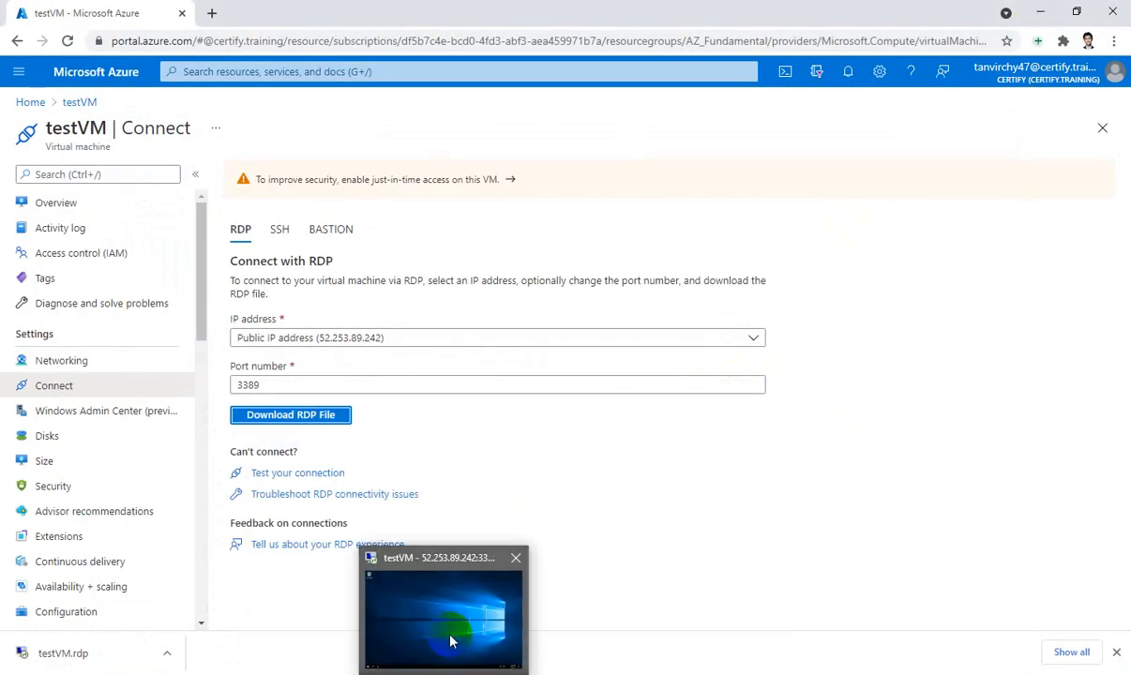
pyautogui.click(454, 620)
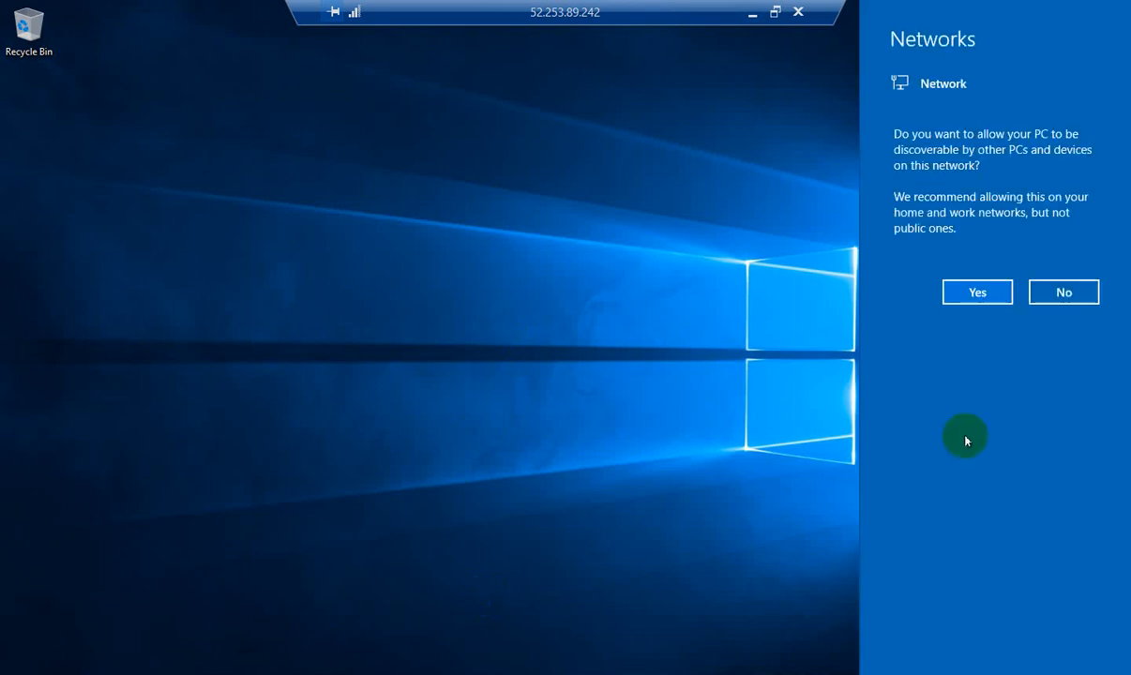
pyautogui.click(979, 292)
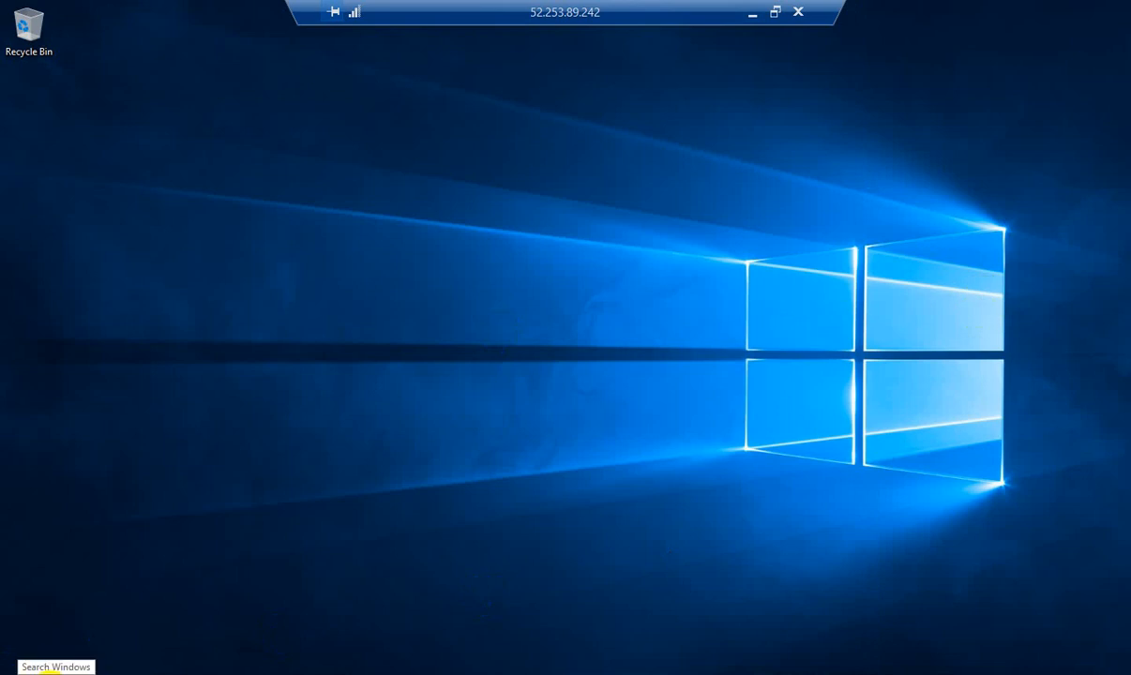
# Find This PC through the VM's Start search, open it, and close the duplicate window
pyautogui.click(19, 672)
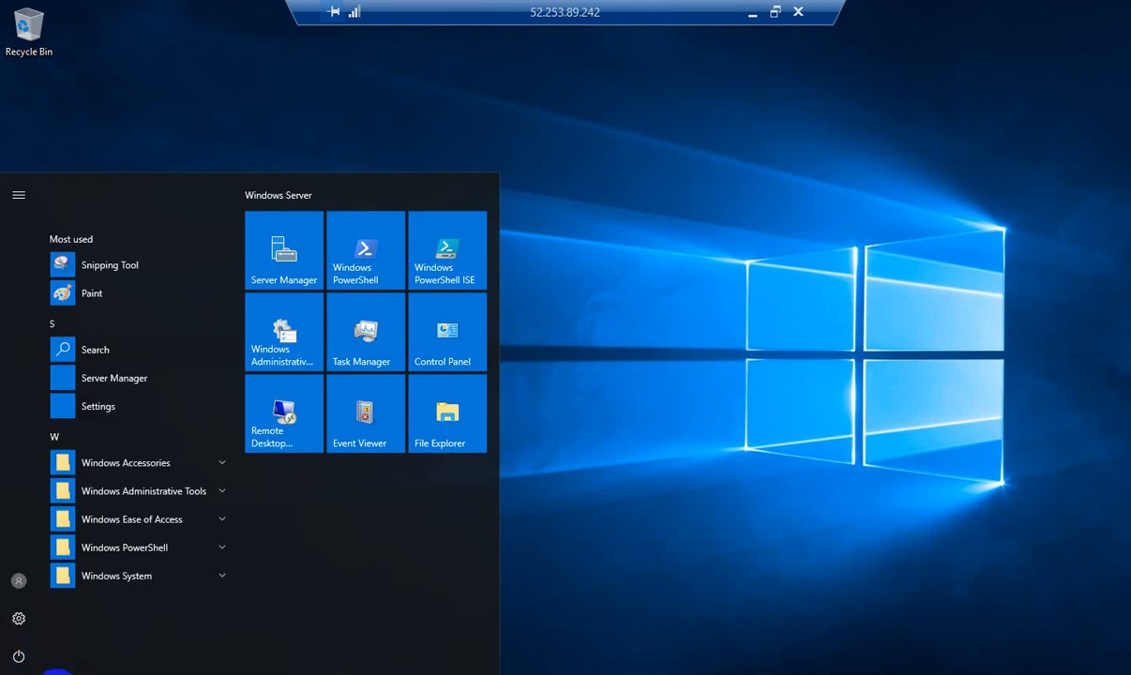
pyautogui.click(56, 668)
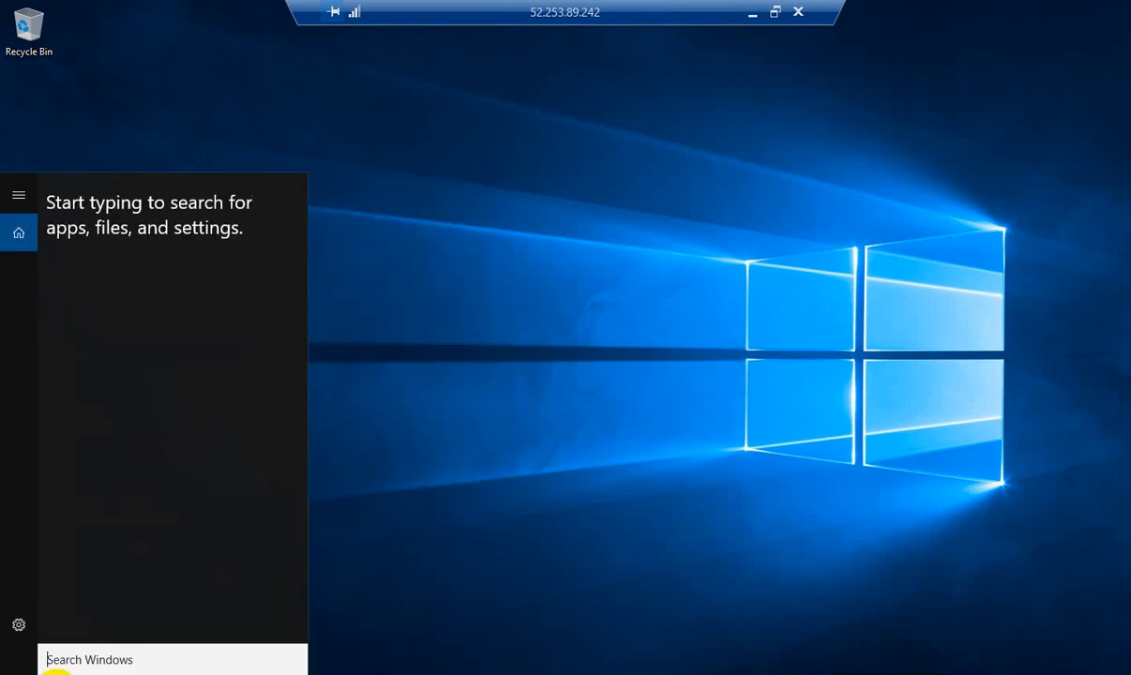
pyautogui.write('my y')
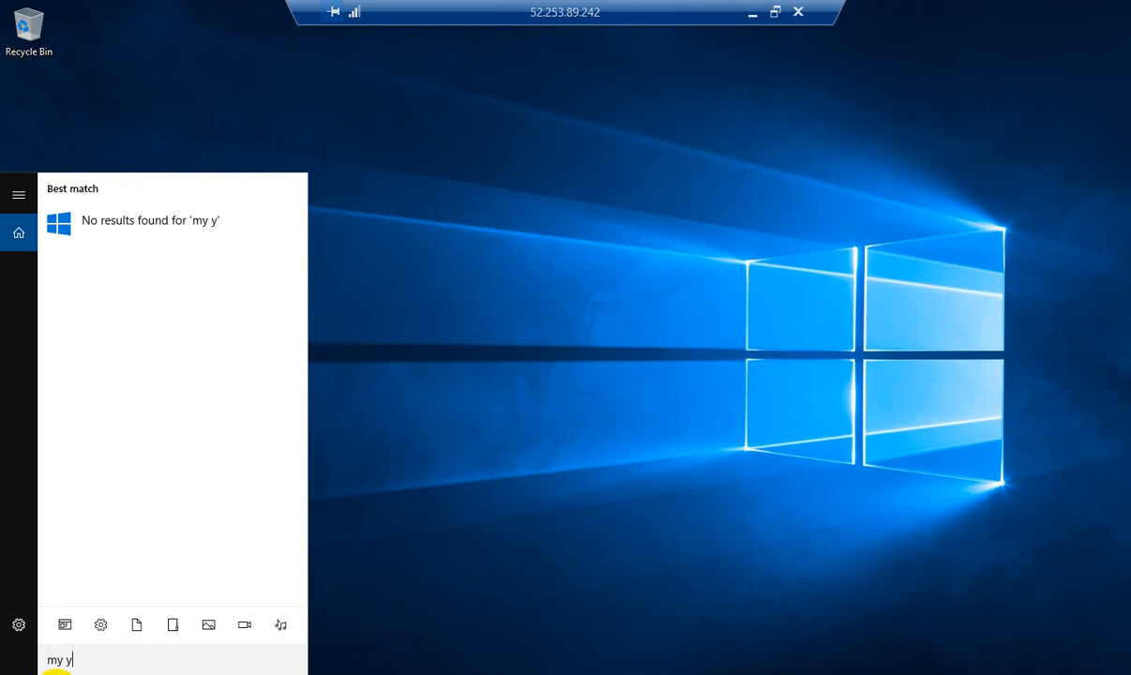
pyautogui.press('BackSpace')
pyautogui.press('BackSpace')
pyautogui.press('BackSpace')
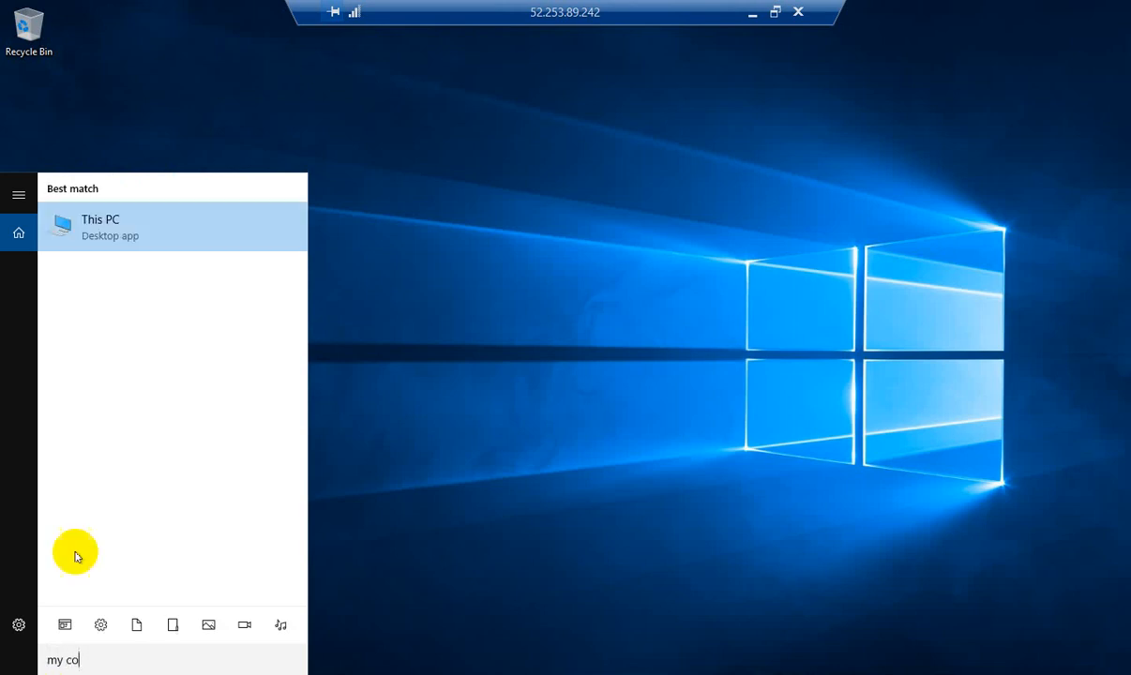
pyautogui.click(128, 237)
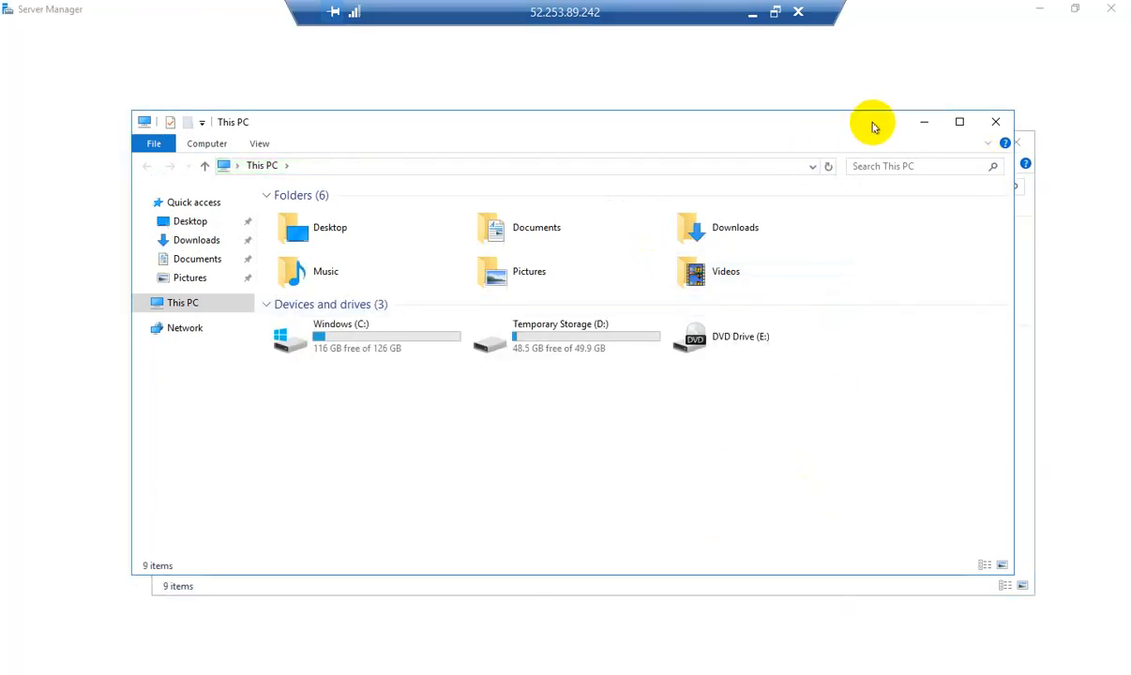
pyautogui.moveTo(873, 124); pyautogui.dragTo(643, 230)
pyautogui.click(1021, 146)
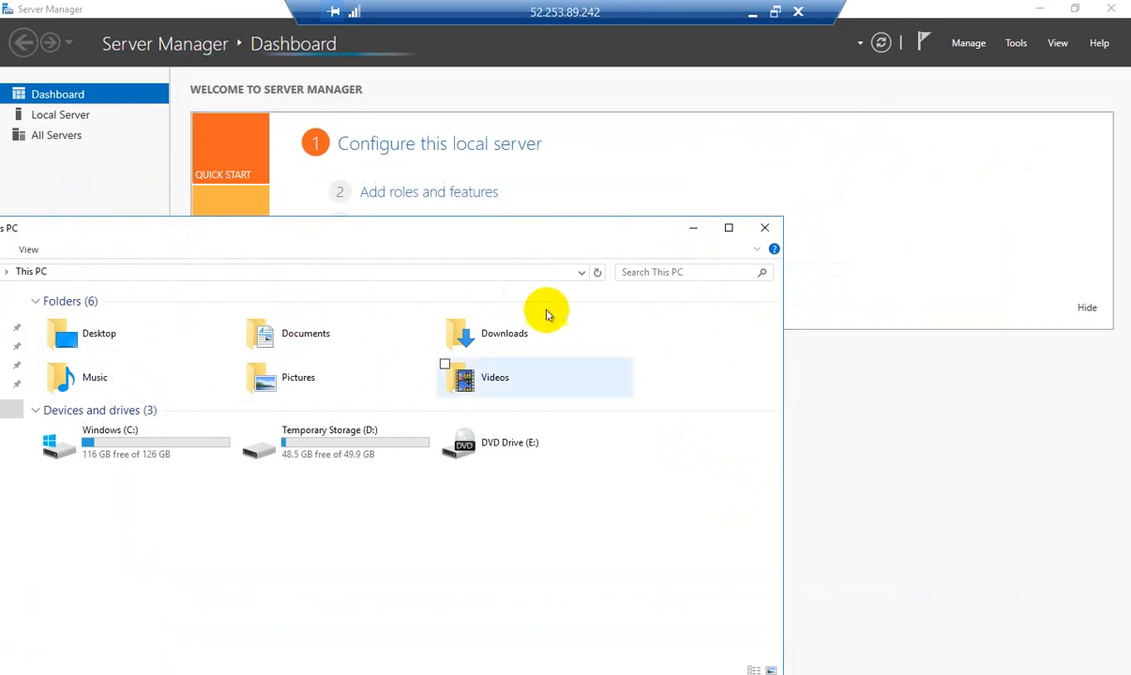
# Hide This PC and open File and Storage Services > Disks to list the 4.00 GB disk 2
pyautogui.moveTo(543, 232); pyautogui.dragTo(709, 63)
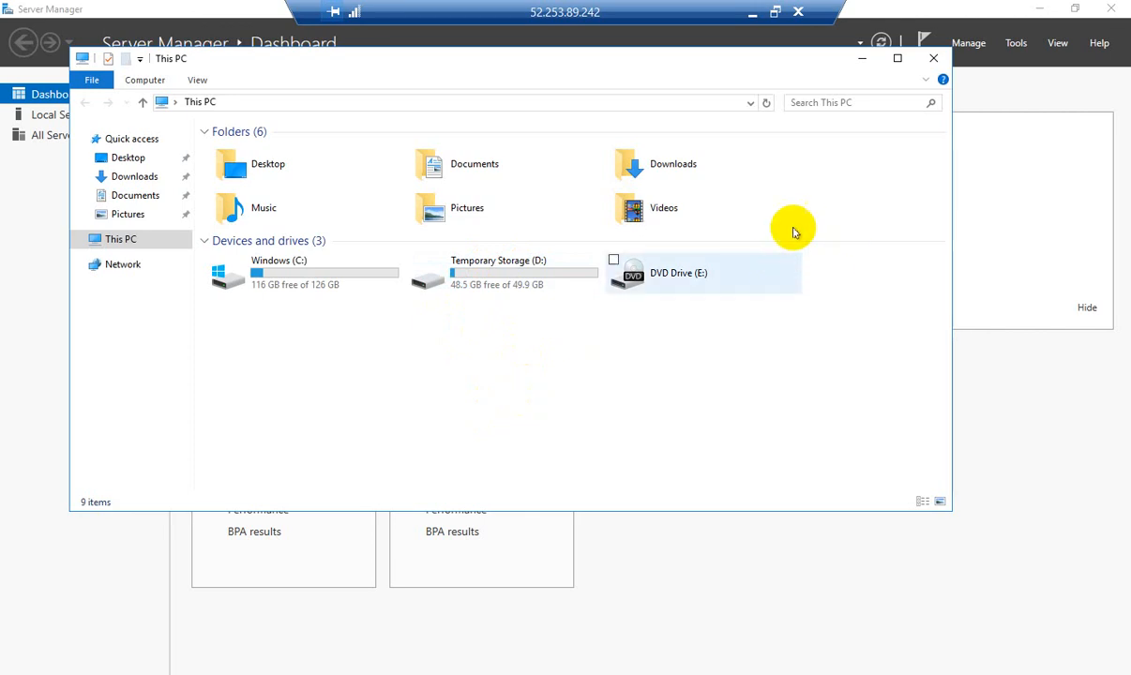
pyautogui.click(860, 60)
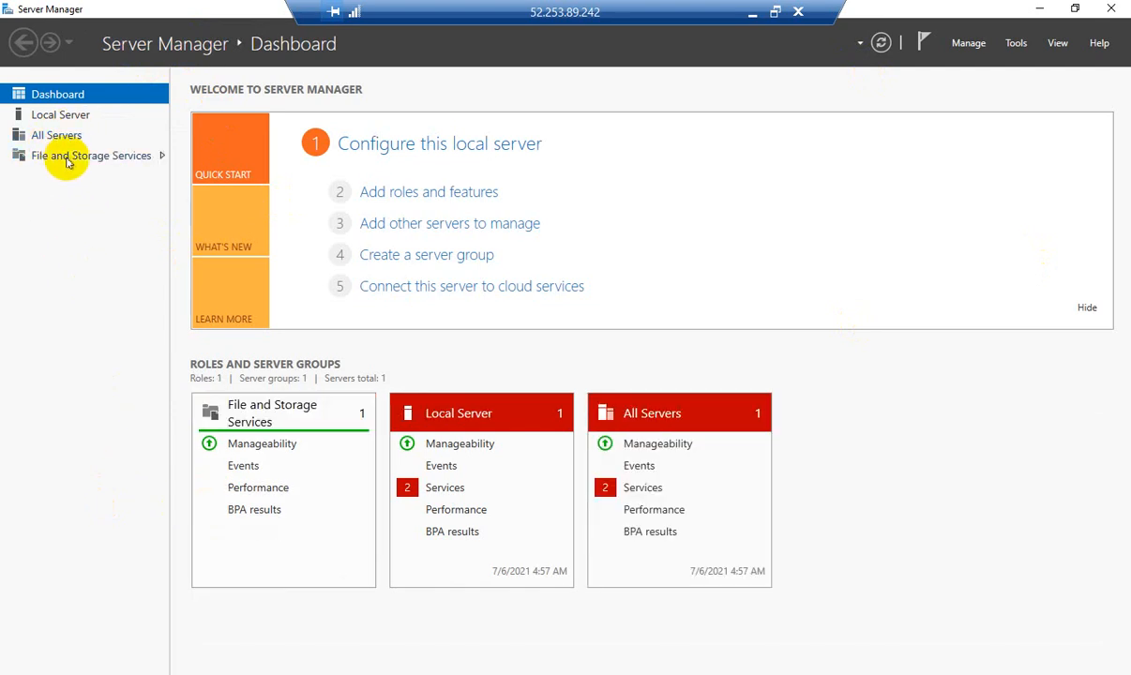
pyautogui.click(75, 157)
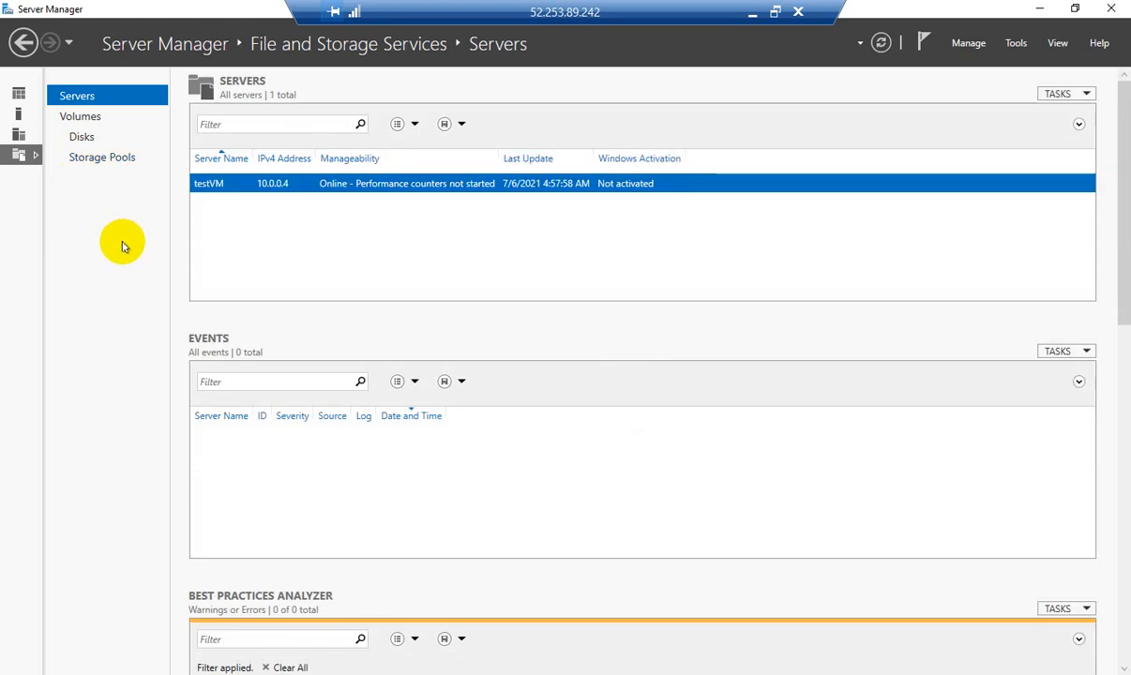
pyautogui.click(82, 138)
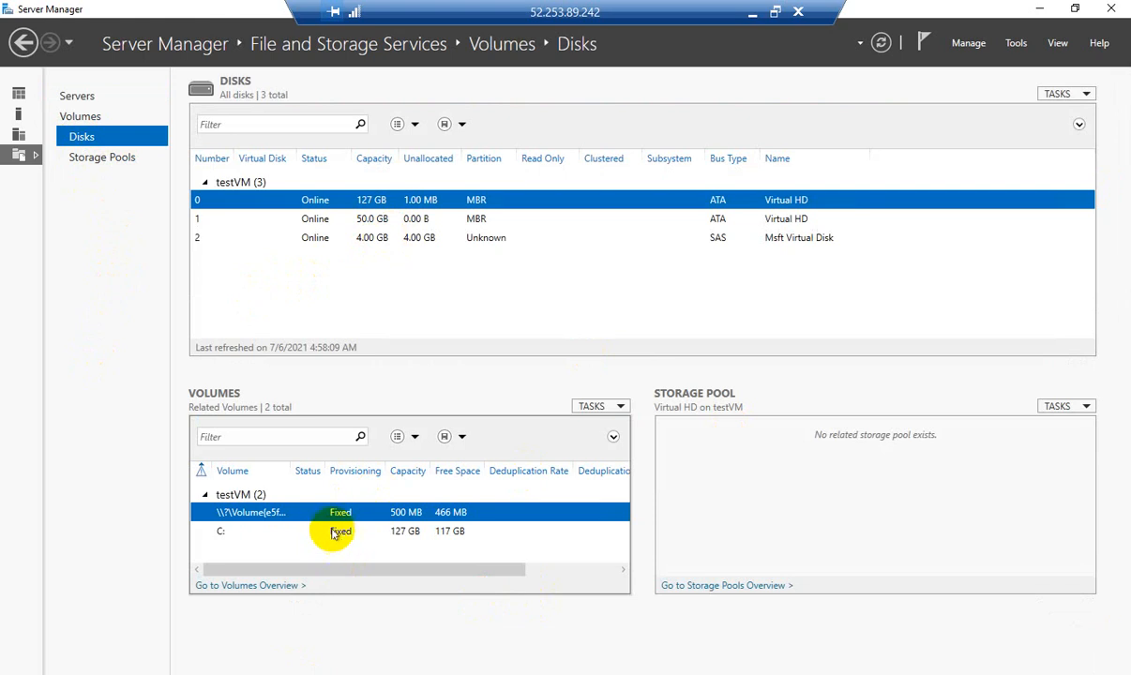
pyautogui.click(396, 247)
# Choose New Volume... from the context menu of the 4.00 GB disk 2
pyautogui.click(394, 242)
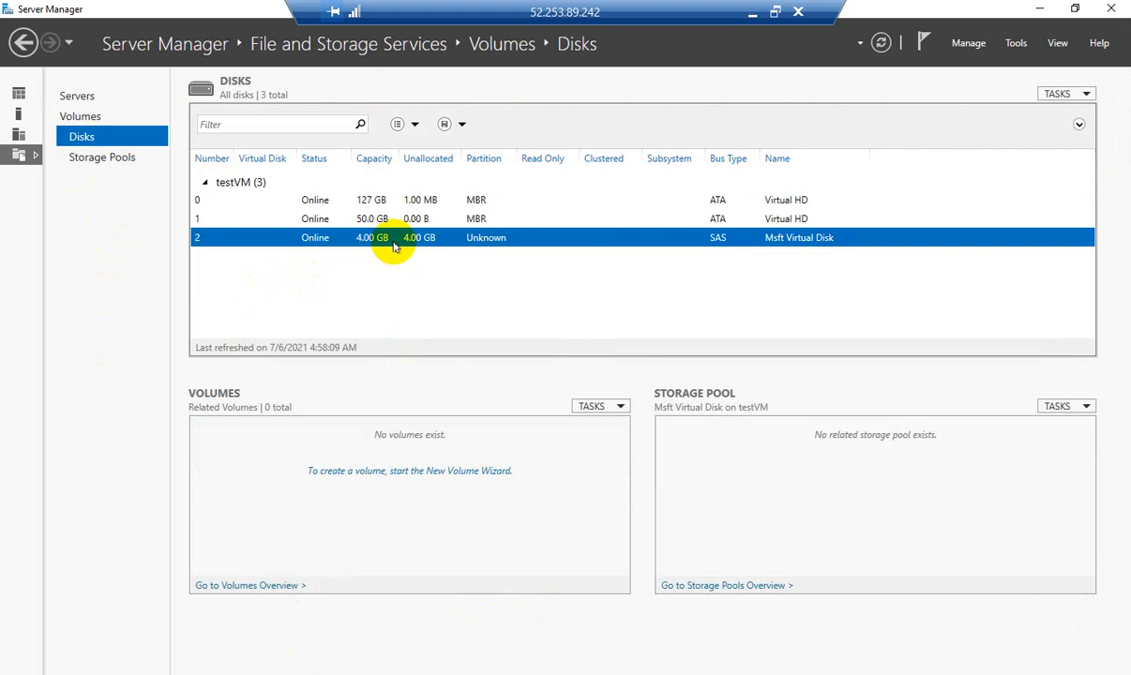
pyautogui.rightClick(406, 246)
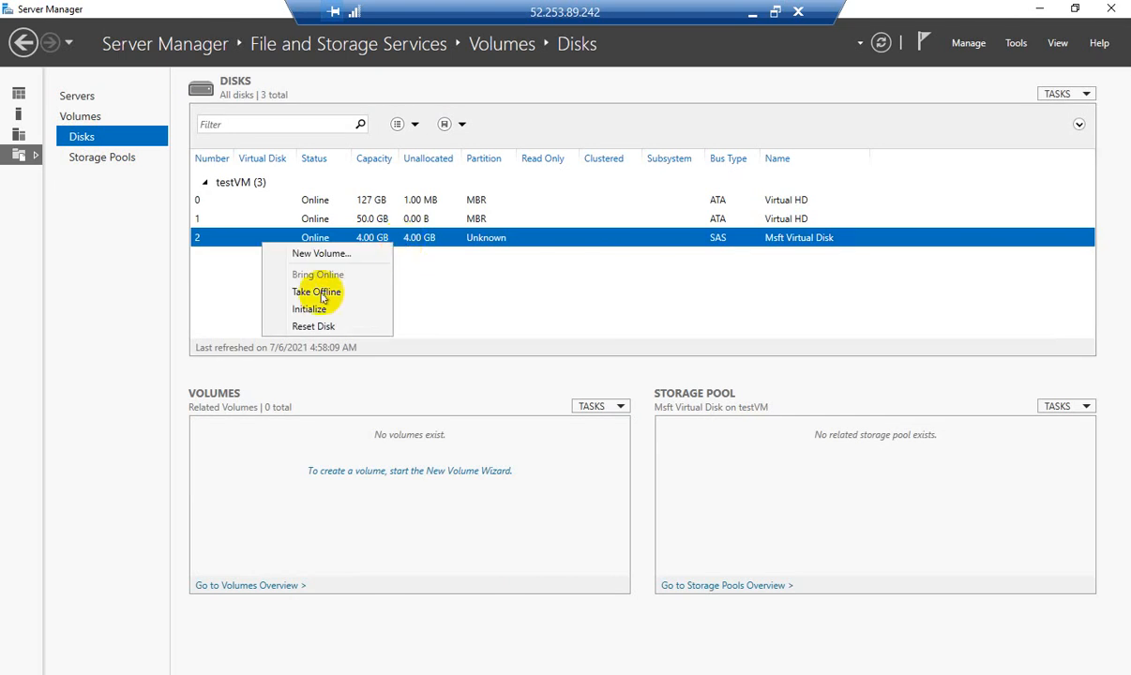
pyautogui.click(321, 254)
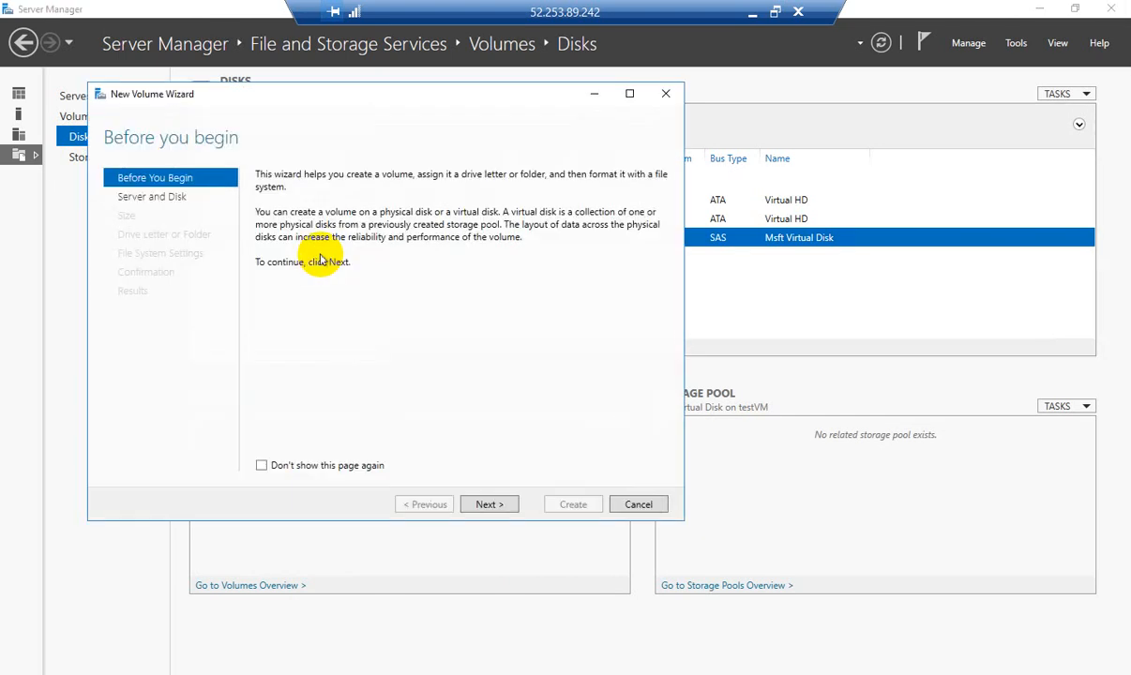
# Initialize Disk 2 as GPT and create a 3.97 GB NTFS volume with drive letter F
pyautogui.click(490, 504)
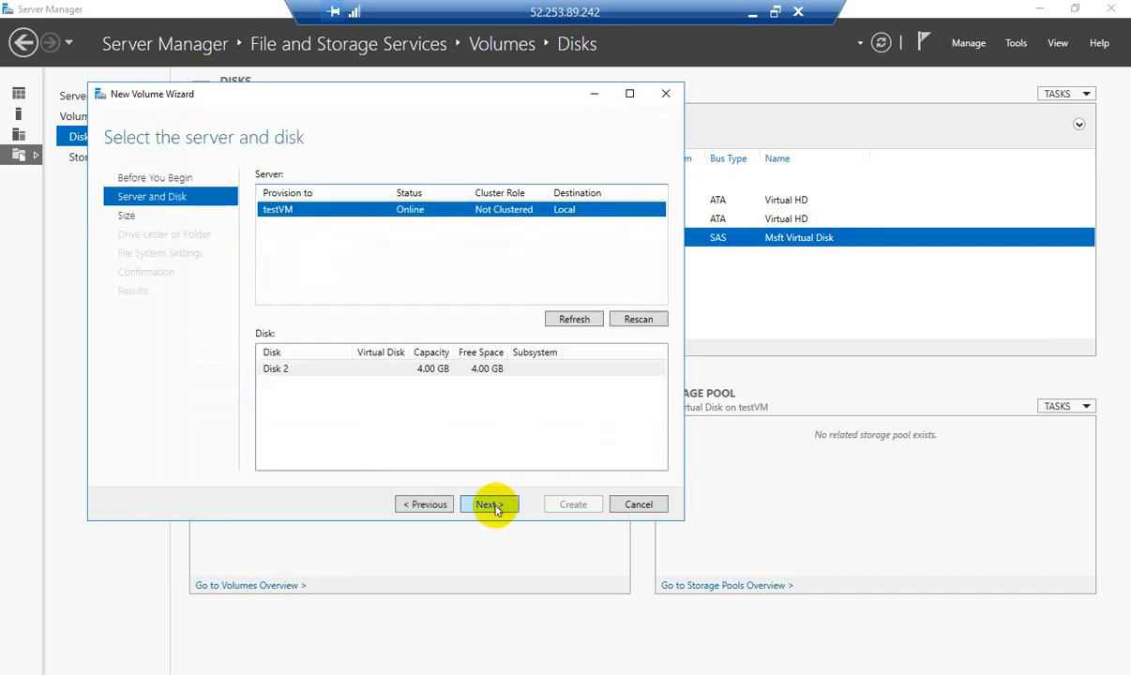
pyautogui.click(503, 374)
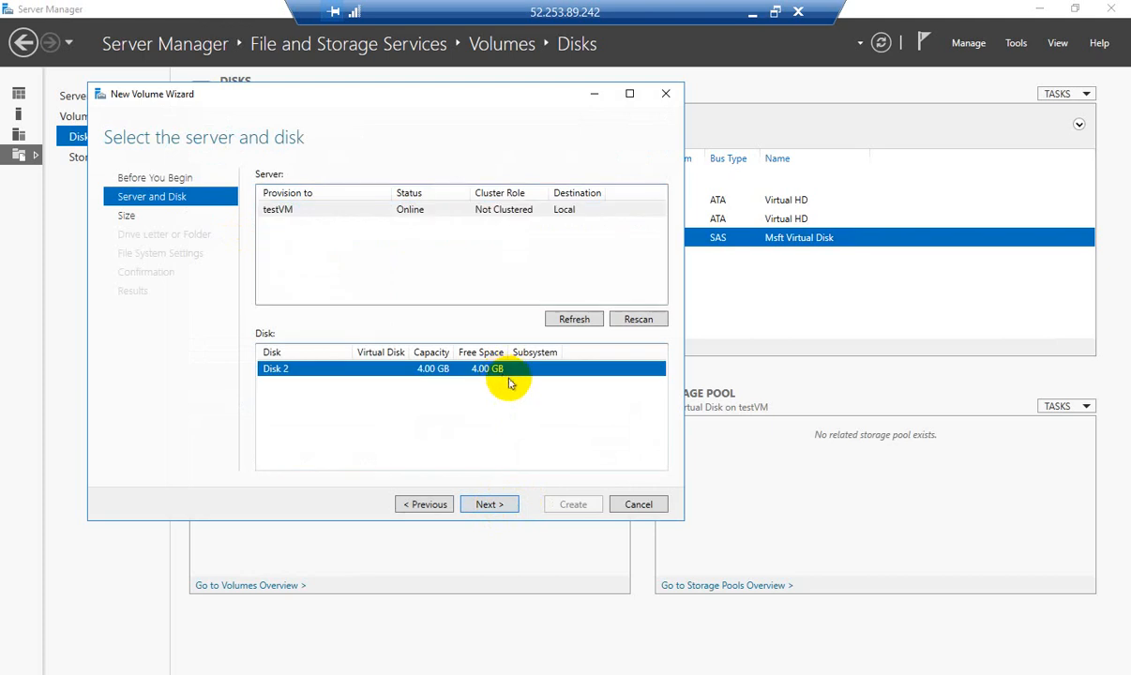
pyautogui.click(492, 505)
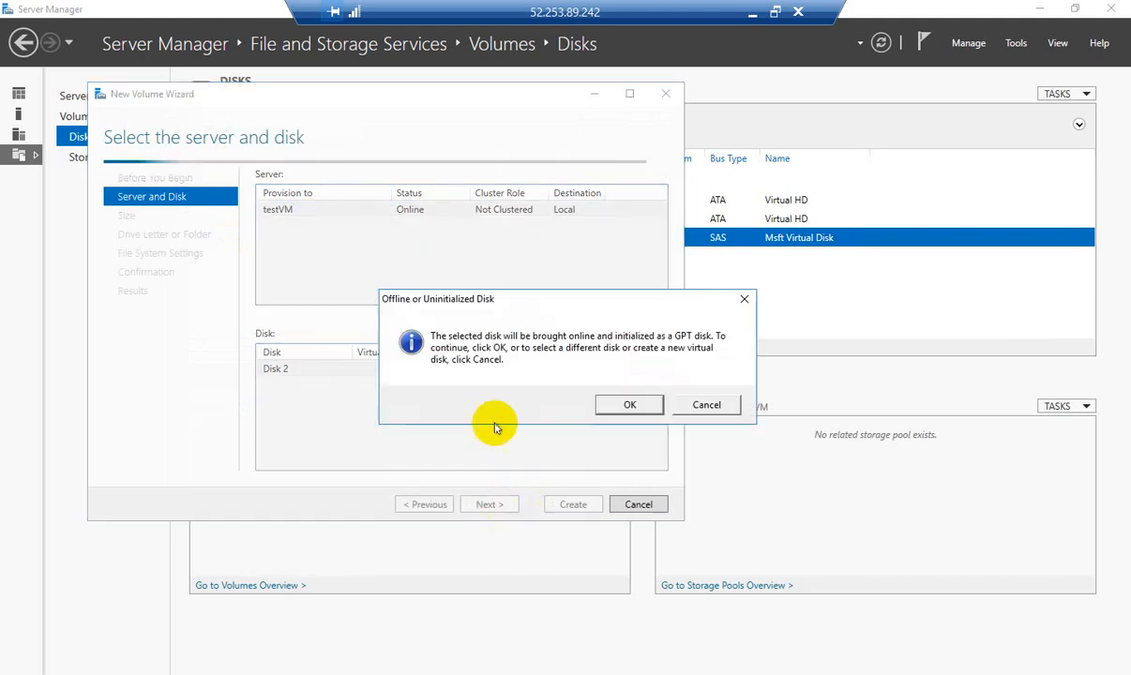
pyautogui.click(627, 408)
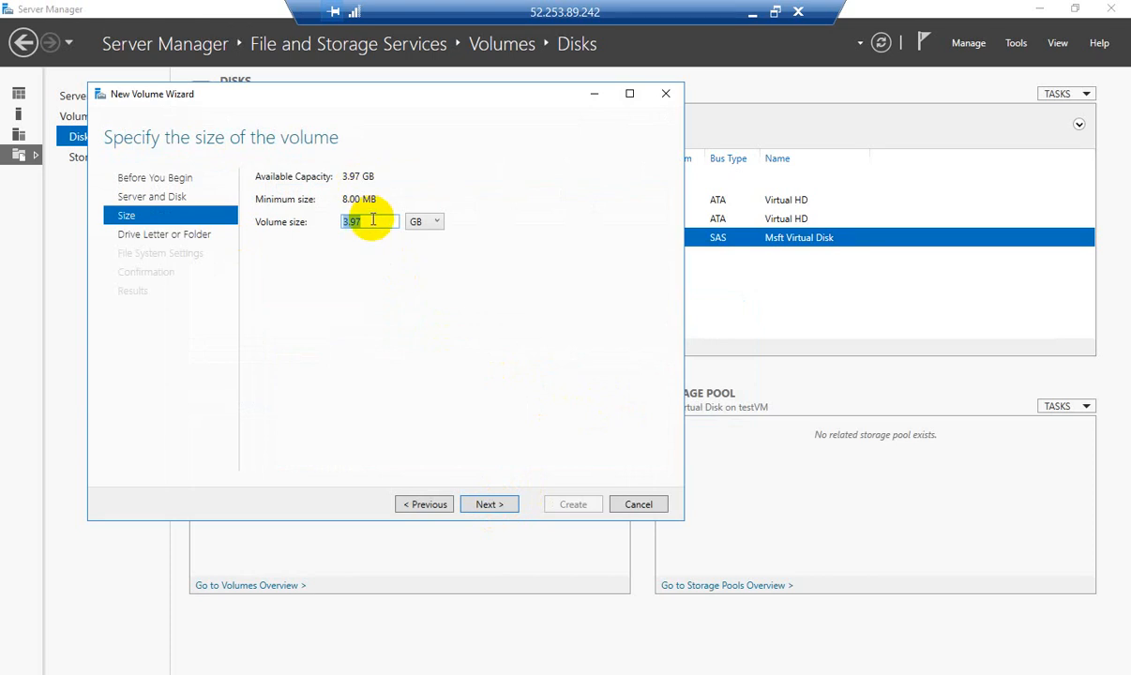
pyautogui.click(505, 508)
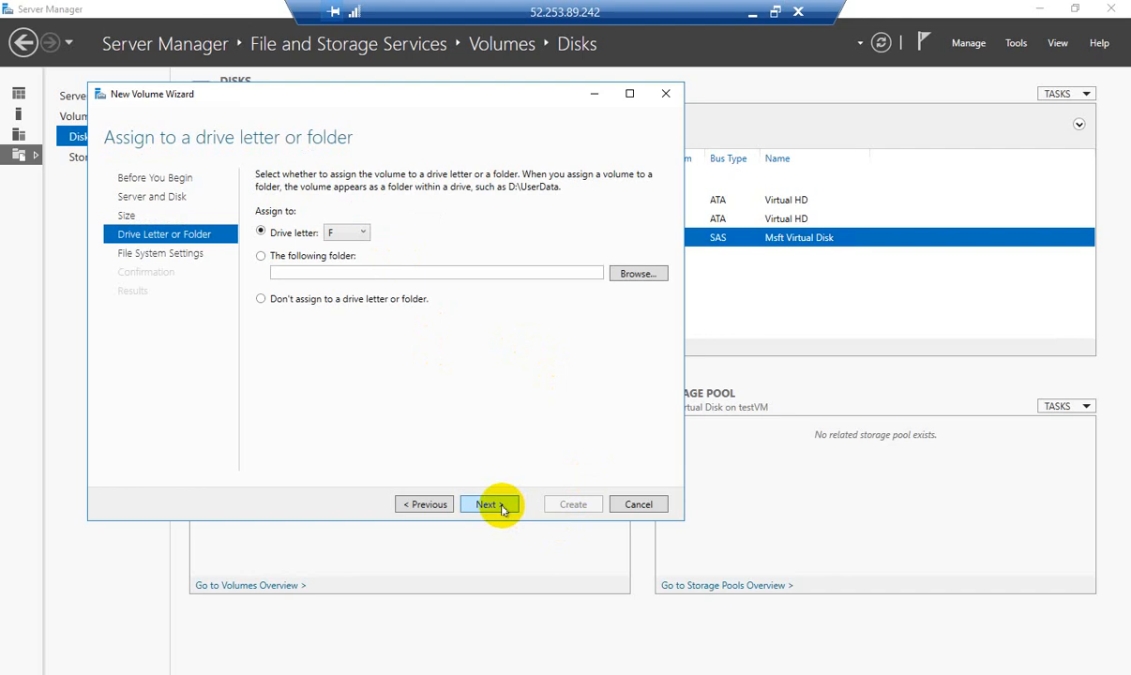
pyautogui.click(502, 510)
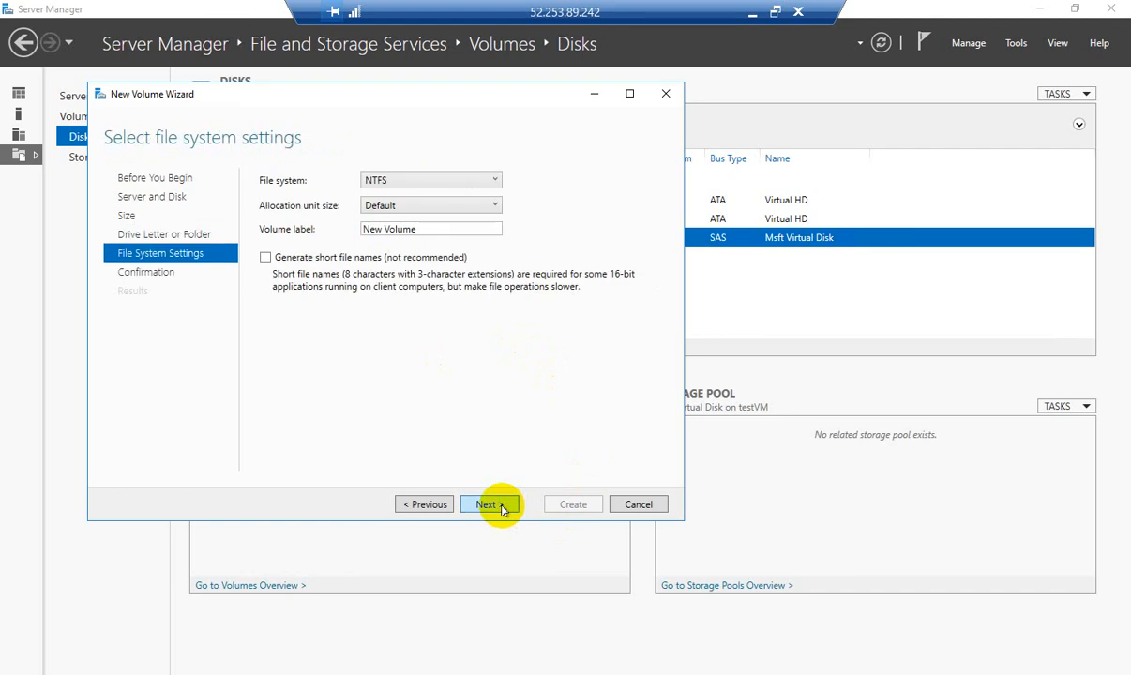
pyautogui.click(502, 508)
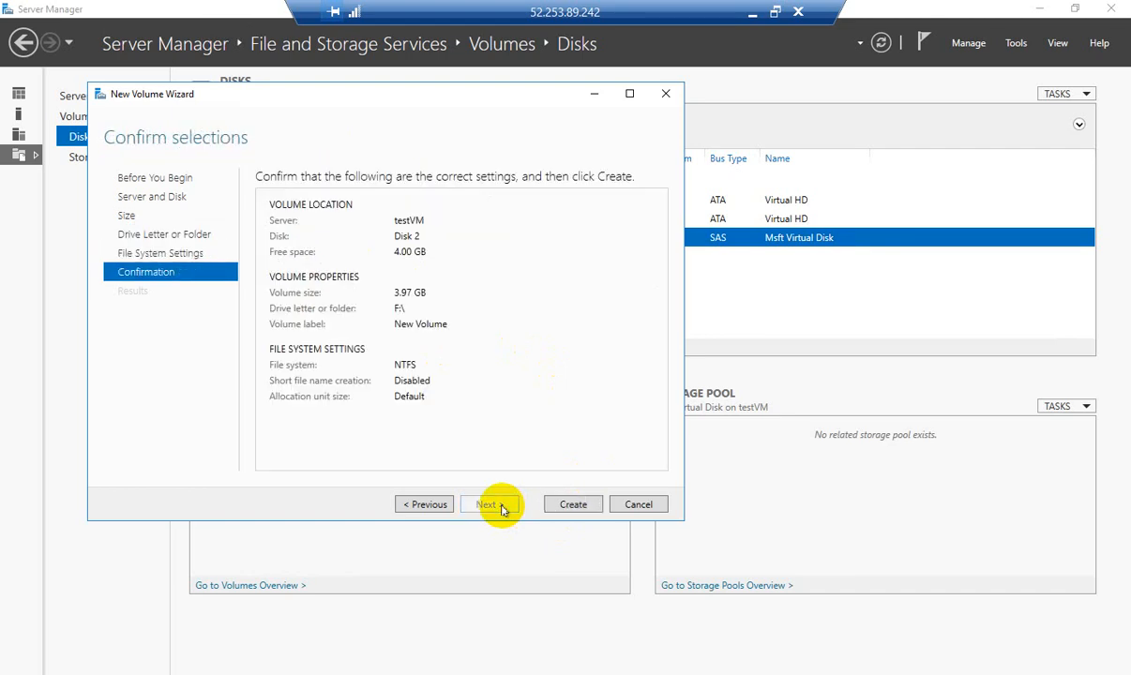
pyautogui.click(573, 505)
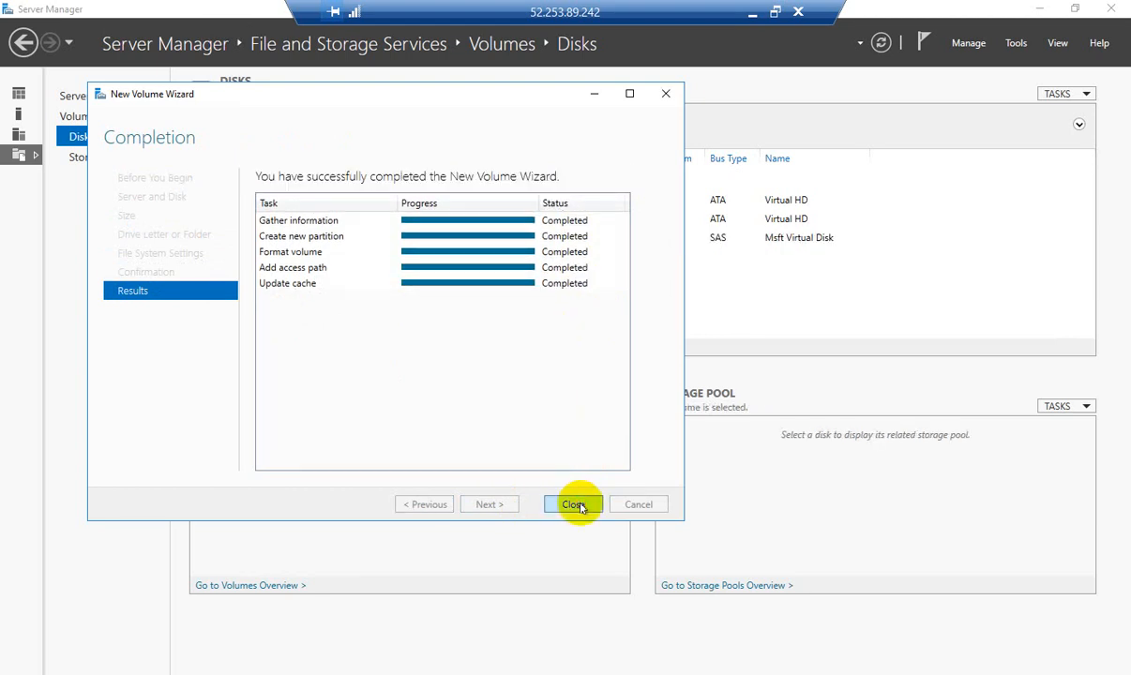
pyautogui.click(574, 504)
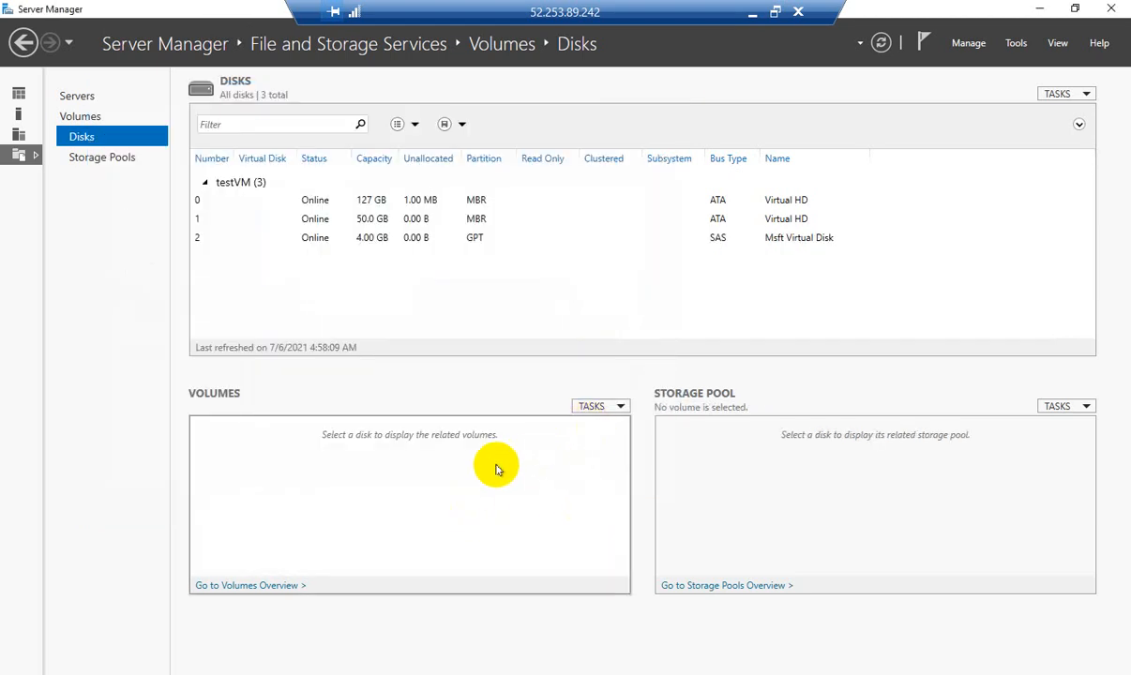
# Open This PC maximized and check that New Volume (F:) is empty with 3.93 GB free
pyautogui.click(1036, 9)
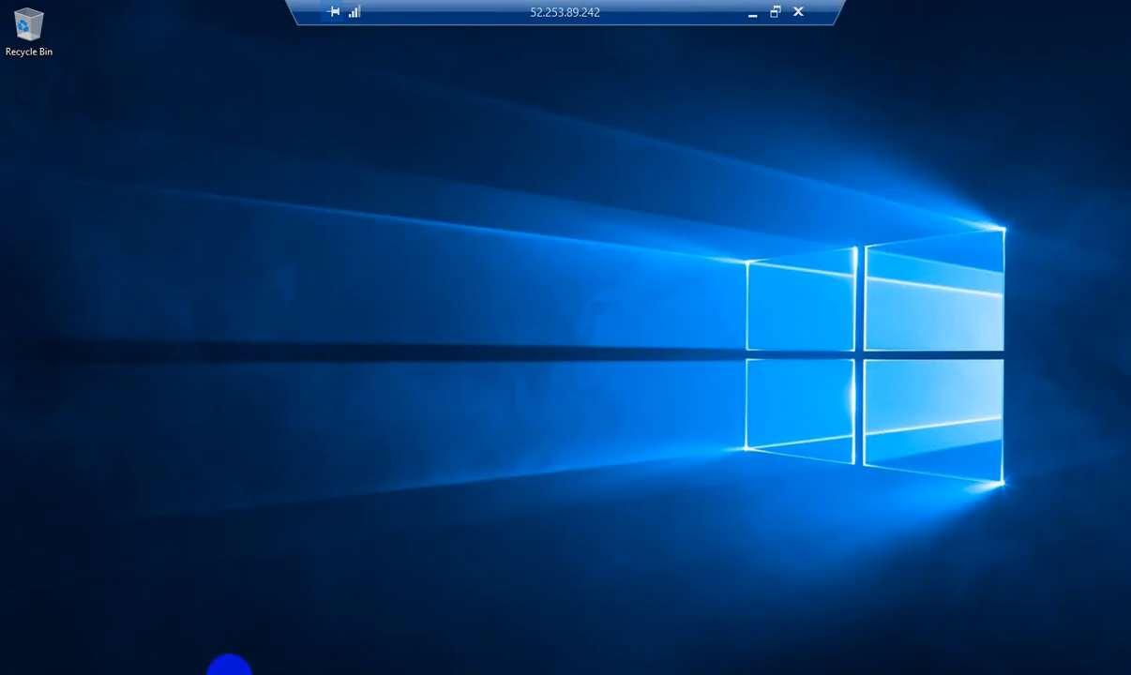
pyautogui.click(175, 674)
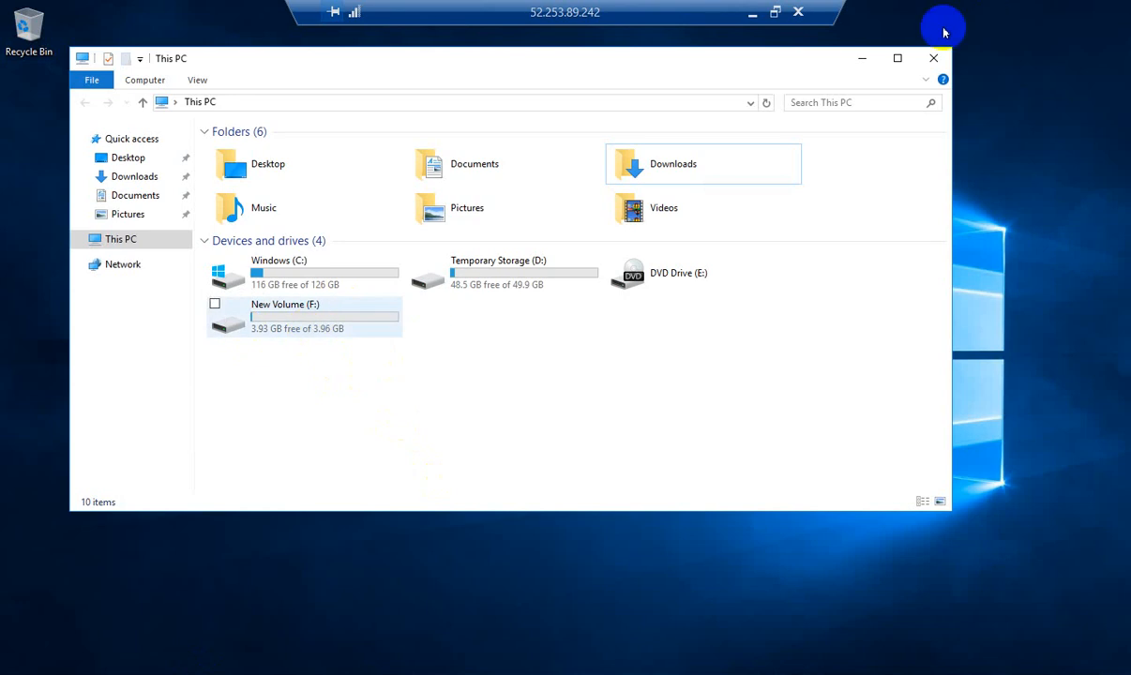
pyautogui.click(898, 58)
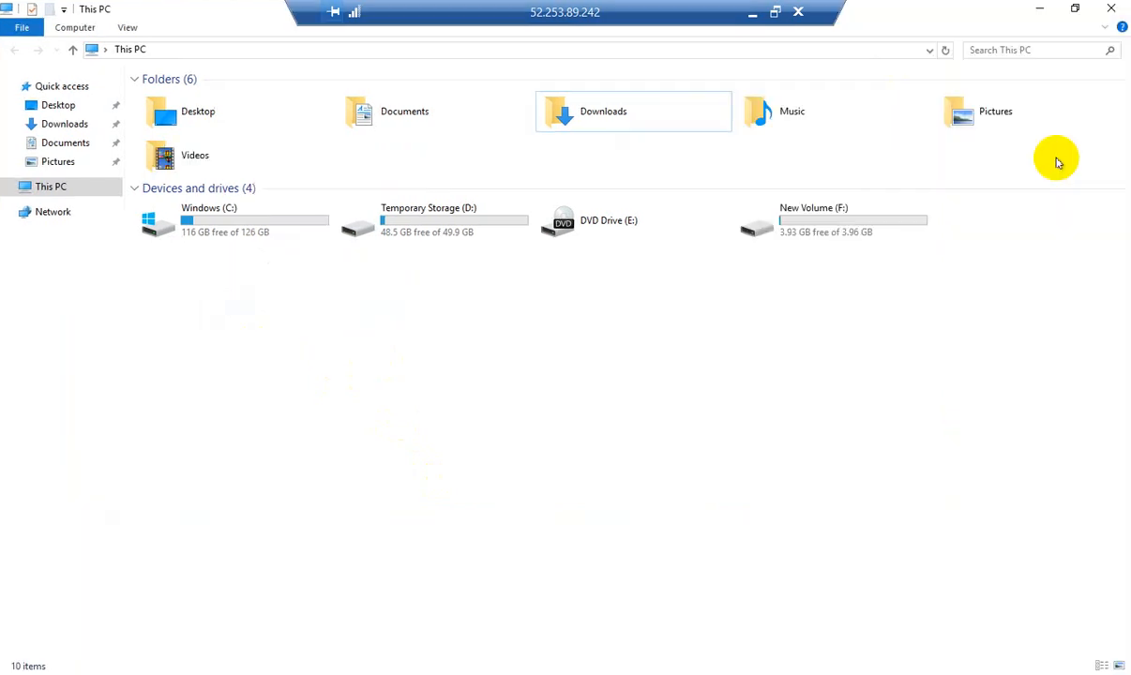
pyautogui.doubleClick(830, 226)
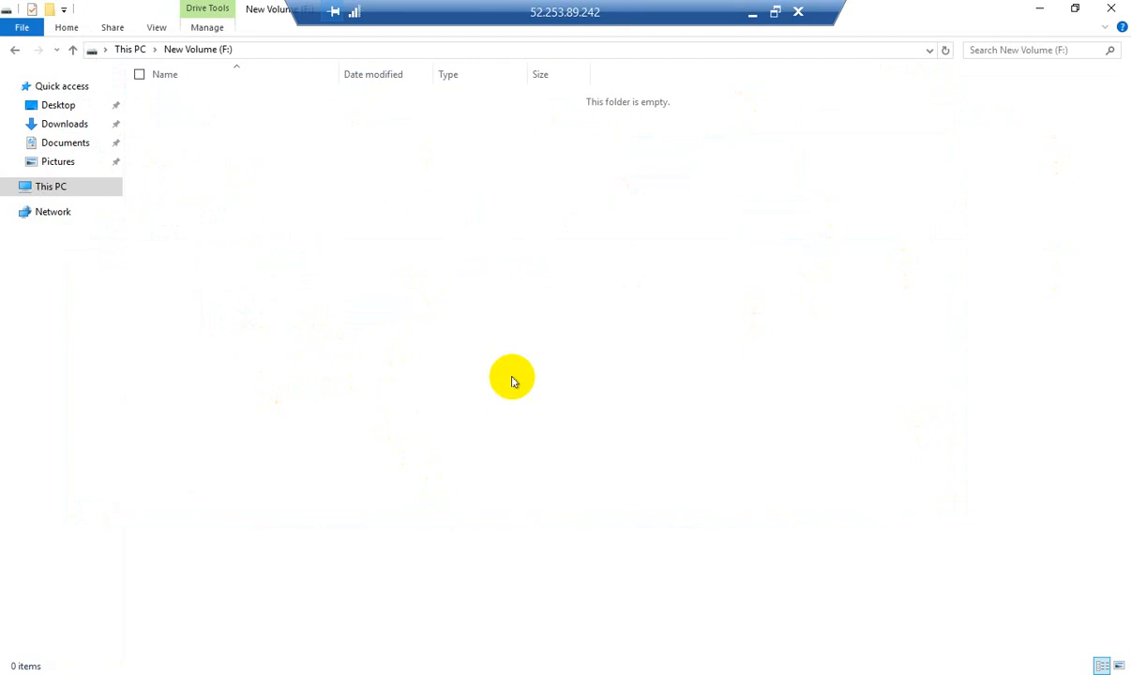
pyautogui.click(73, 49)
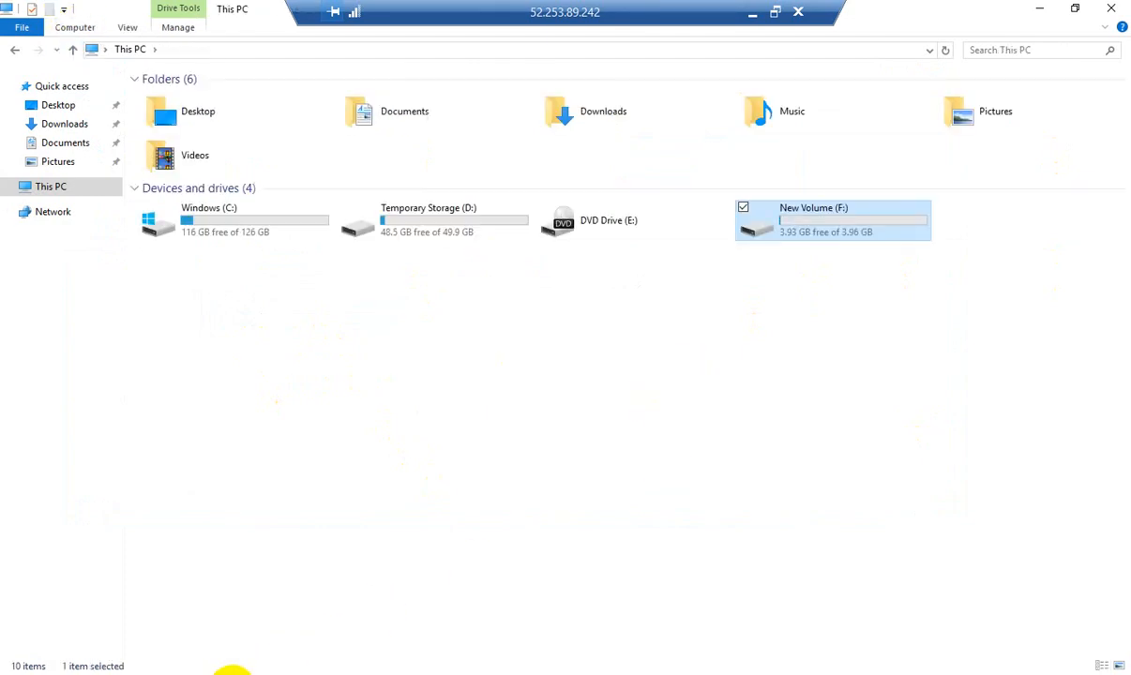
# Close Server Manager and minimize File Explorer to leave the VM desktop showing
pyautogui.moveTo(233, 672)
pyautogui.click(283, 564)
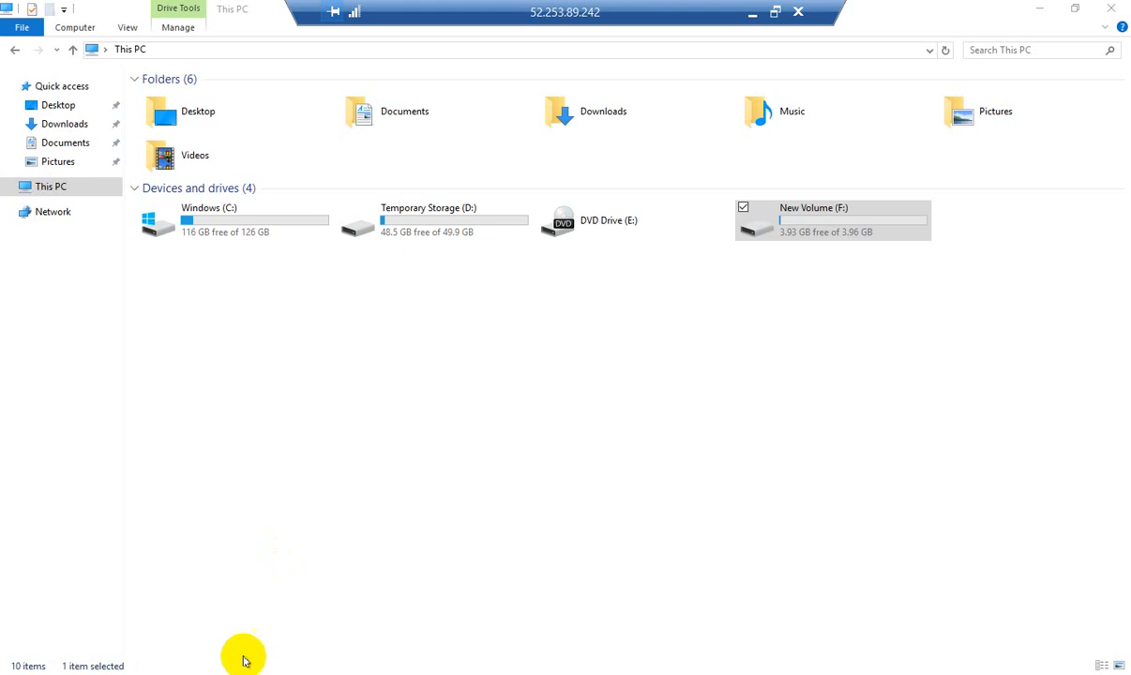
pyautogui.click(1038, 12)
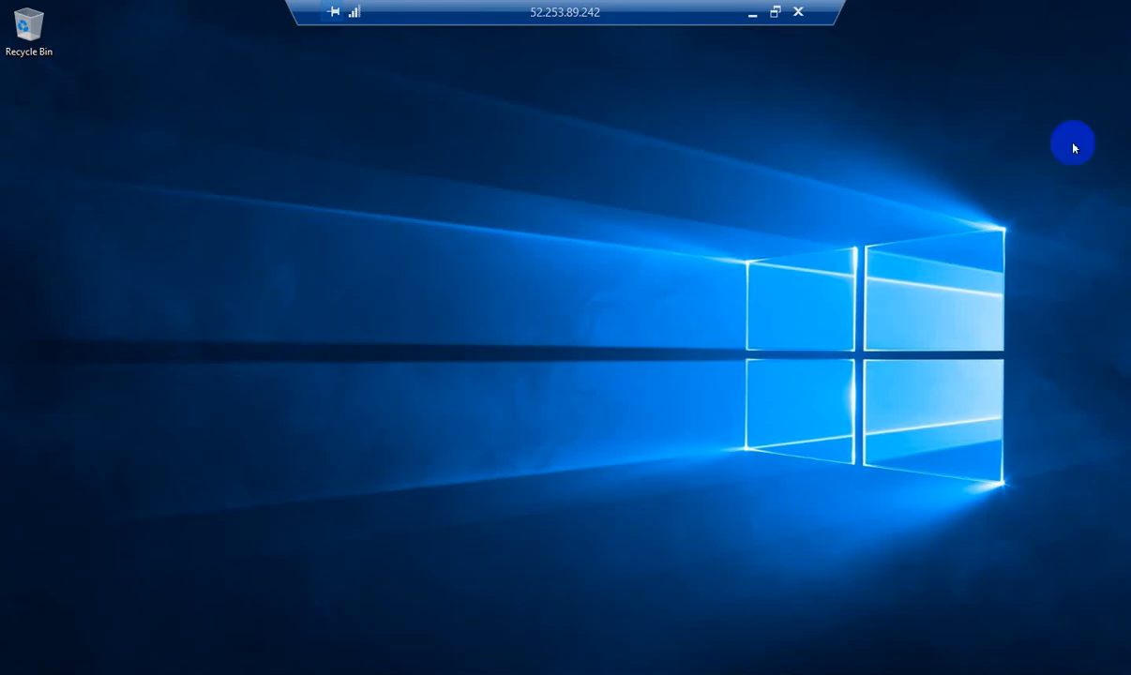
# Minimize the Remote Desktop session to return to testVM's Connect page in the portal
pyautogui.click(753, 12)
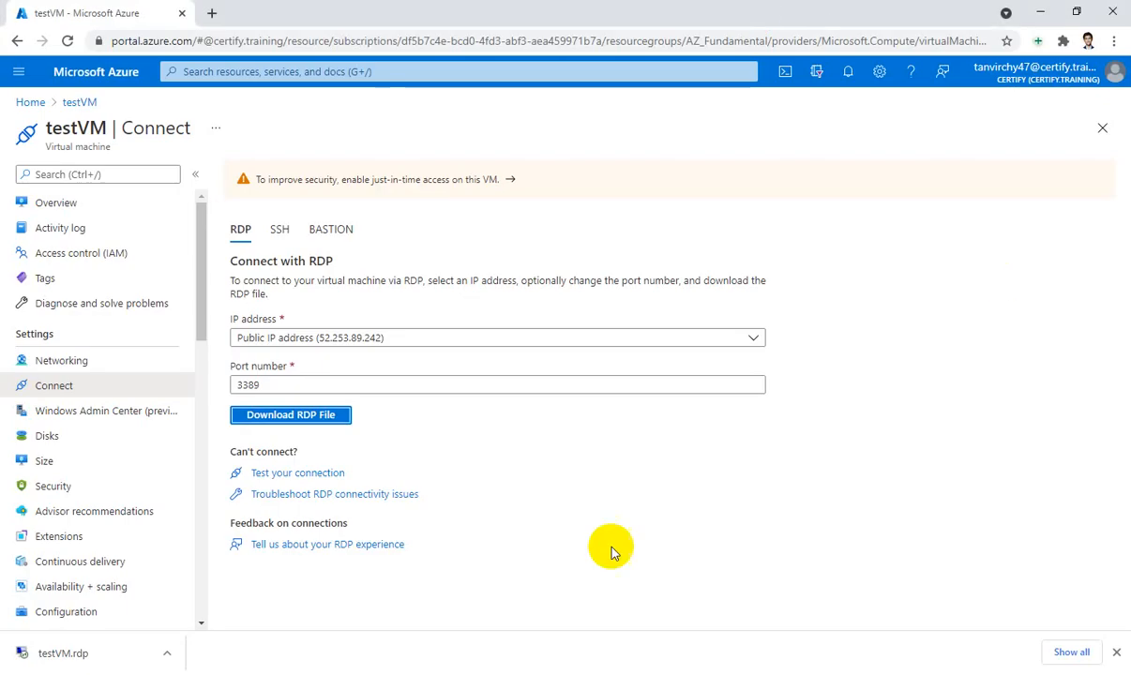